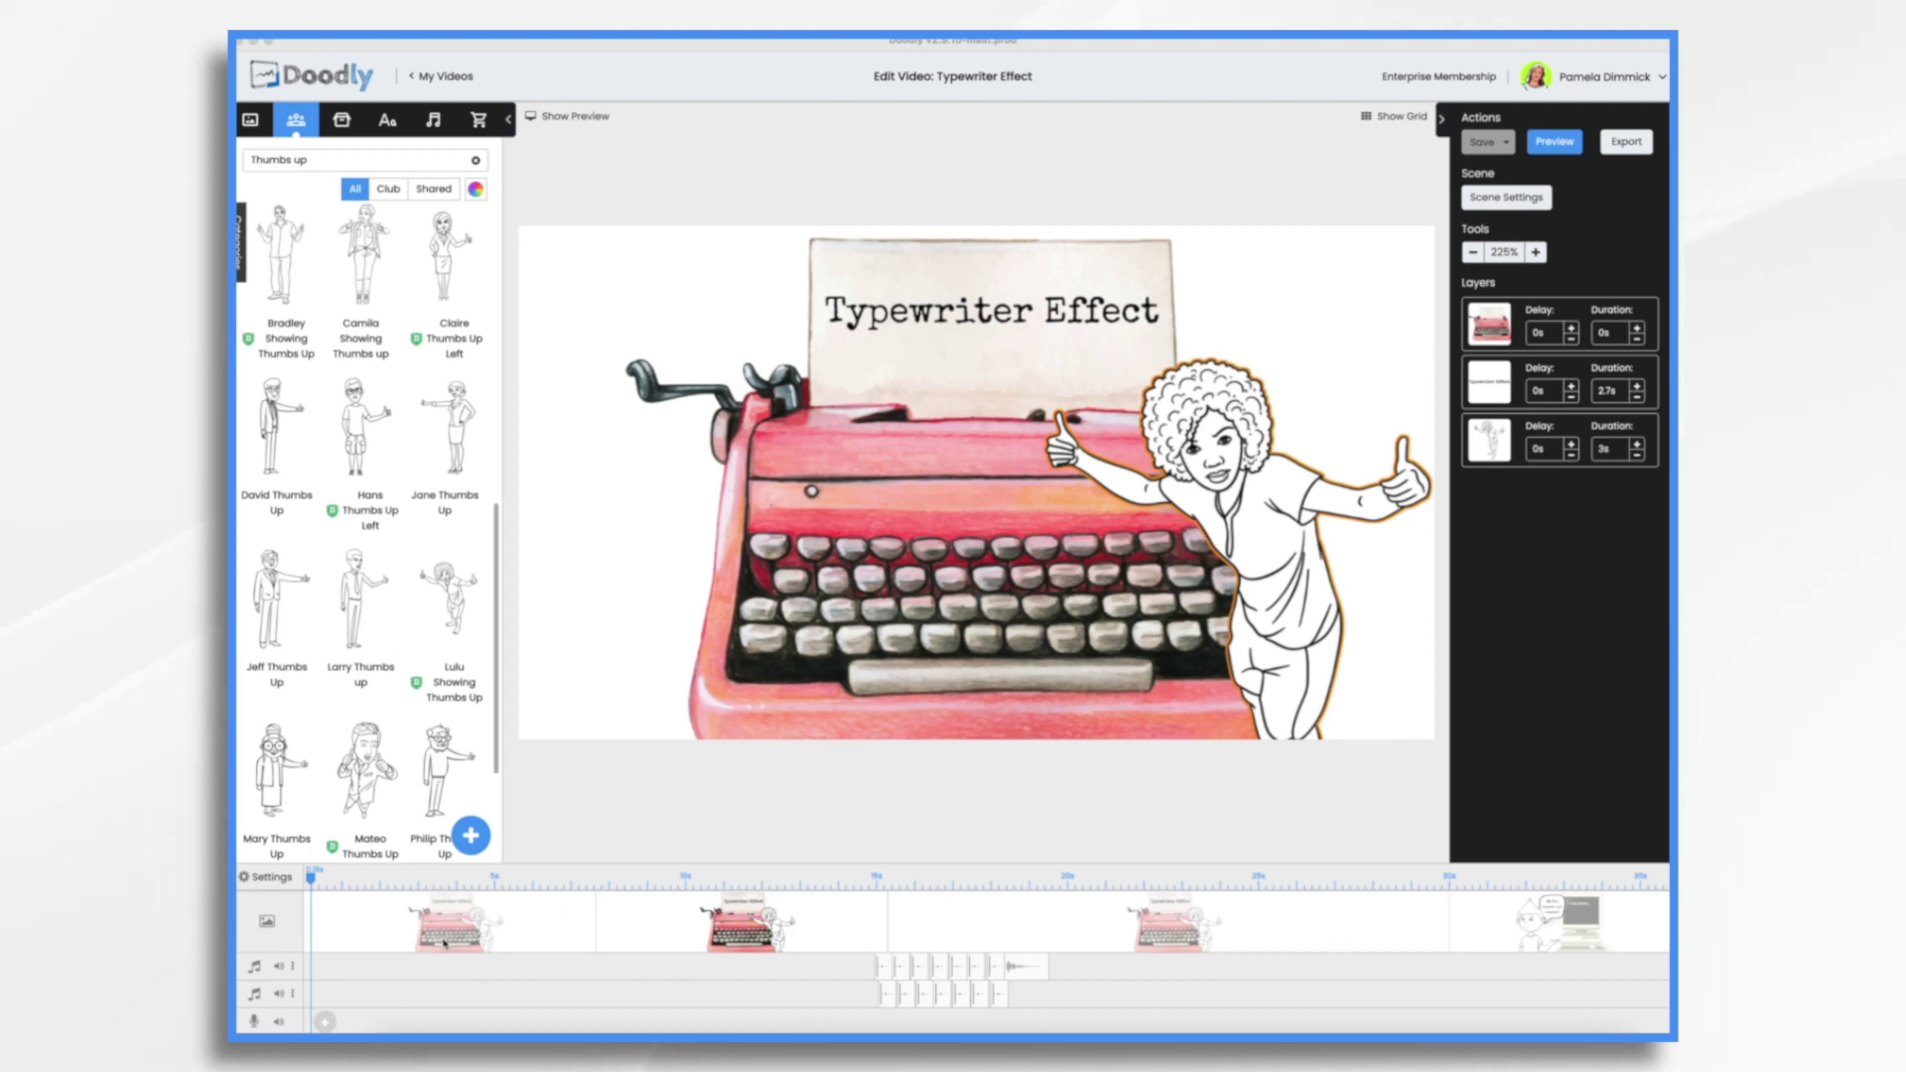
Preview the animation, then return to editing with the typewriter image selected
{"action": "left_click", "coordinate": [1555, 142]}
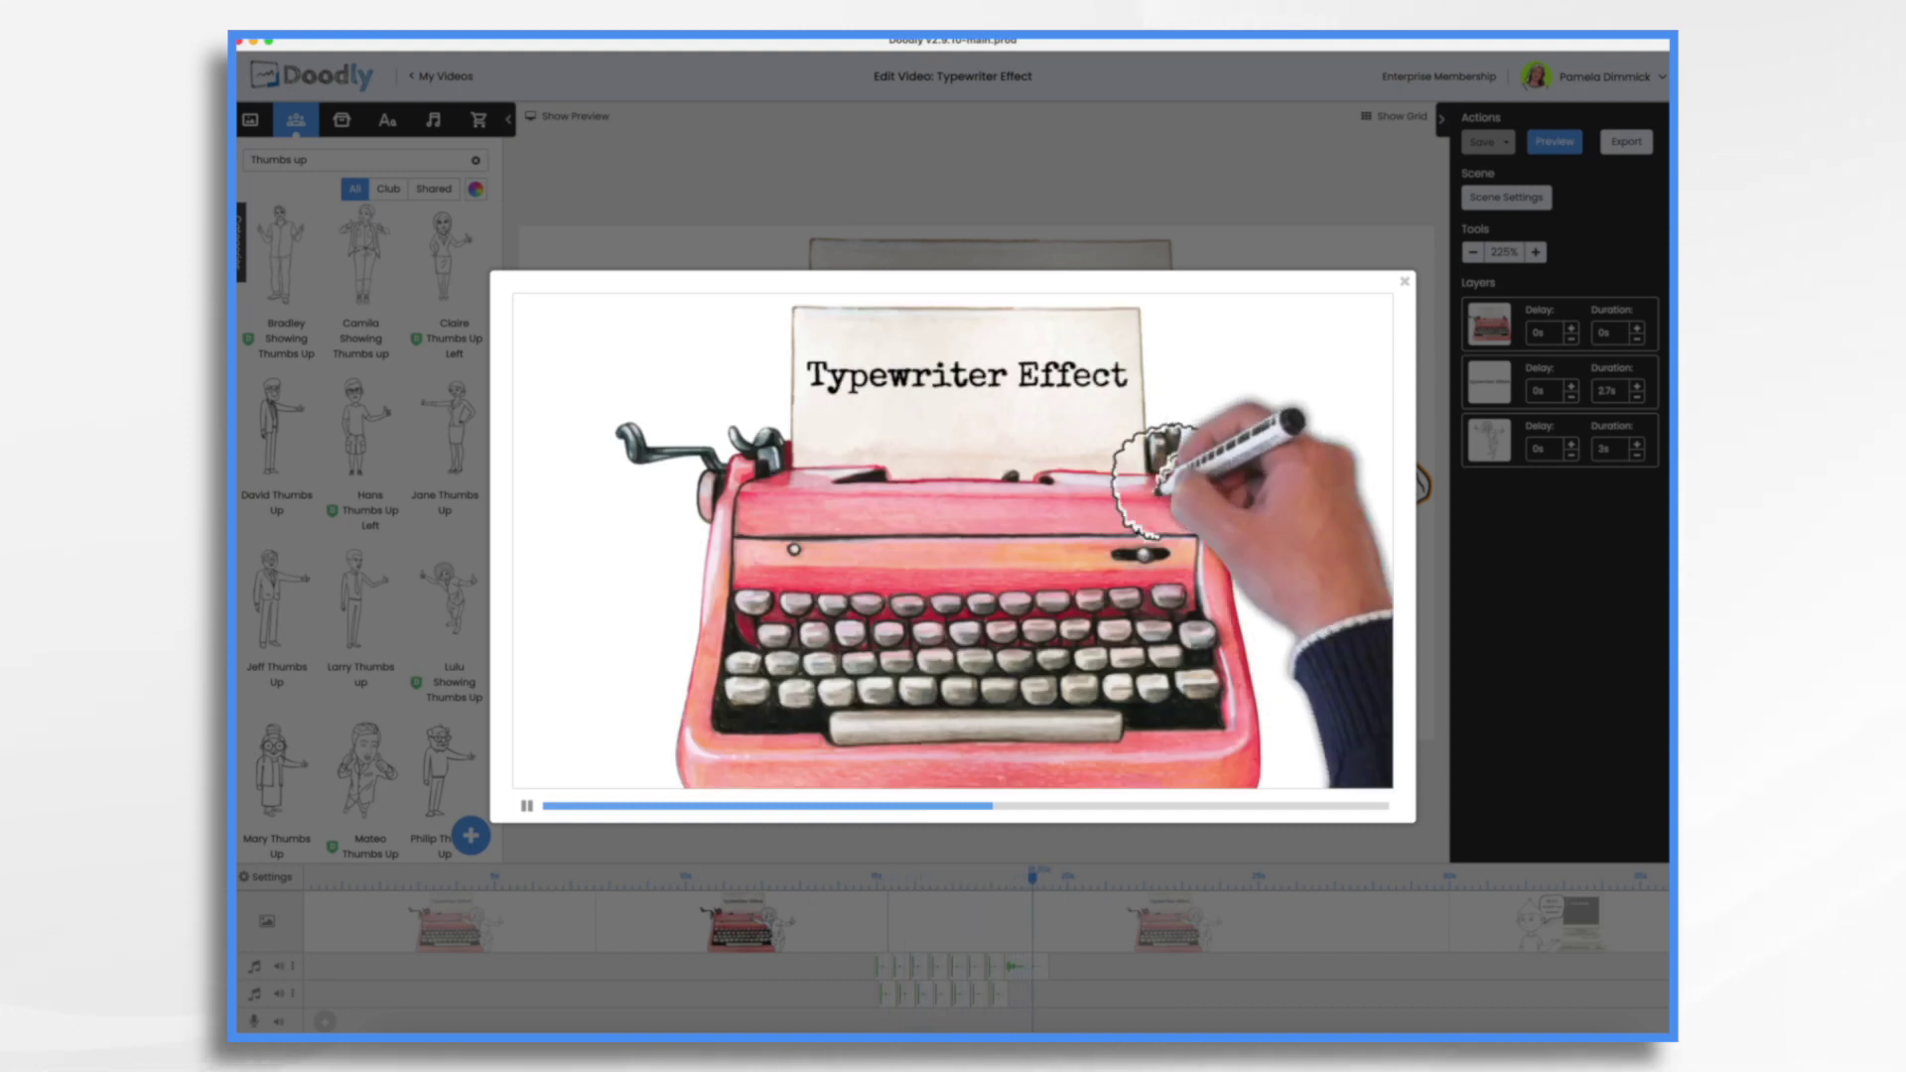
{"action": "left_click", "coordinate": [1405, 284]}
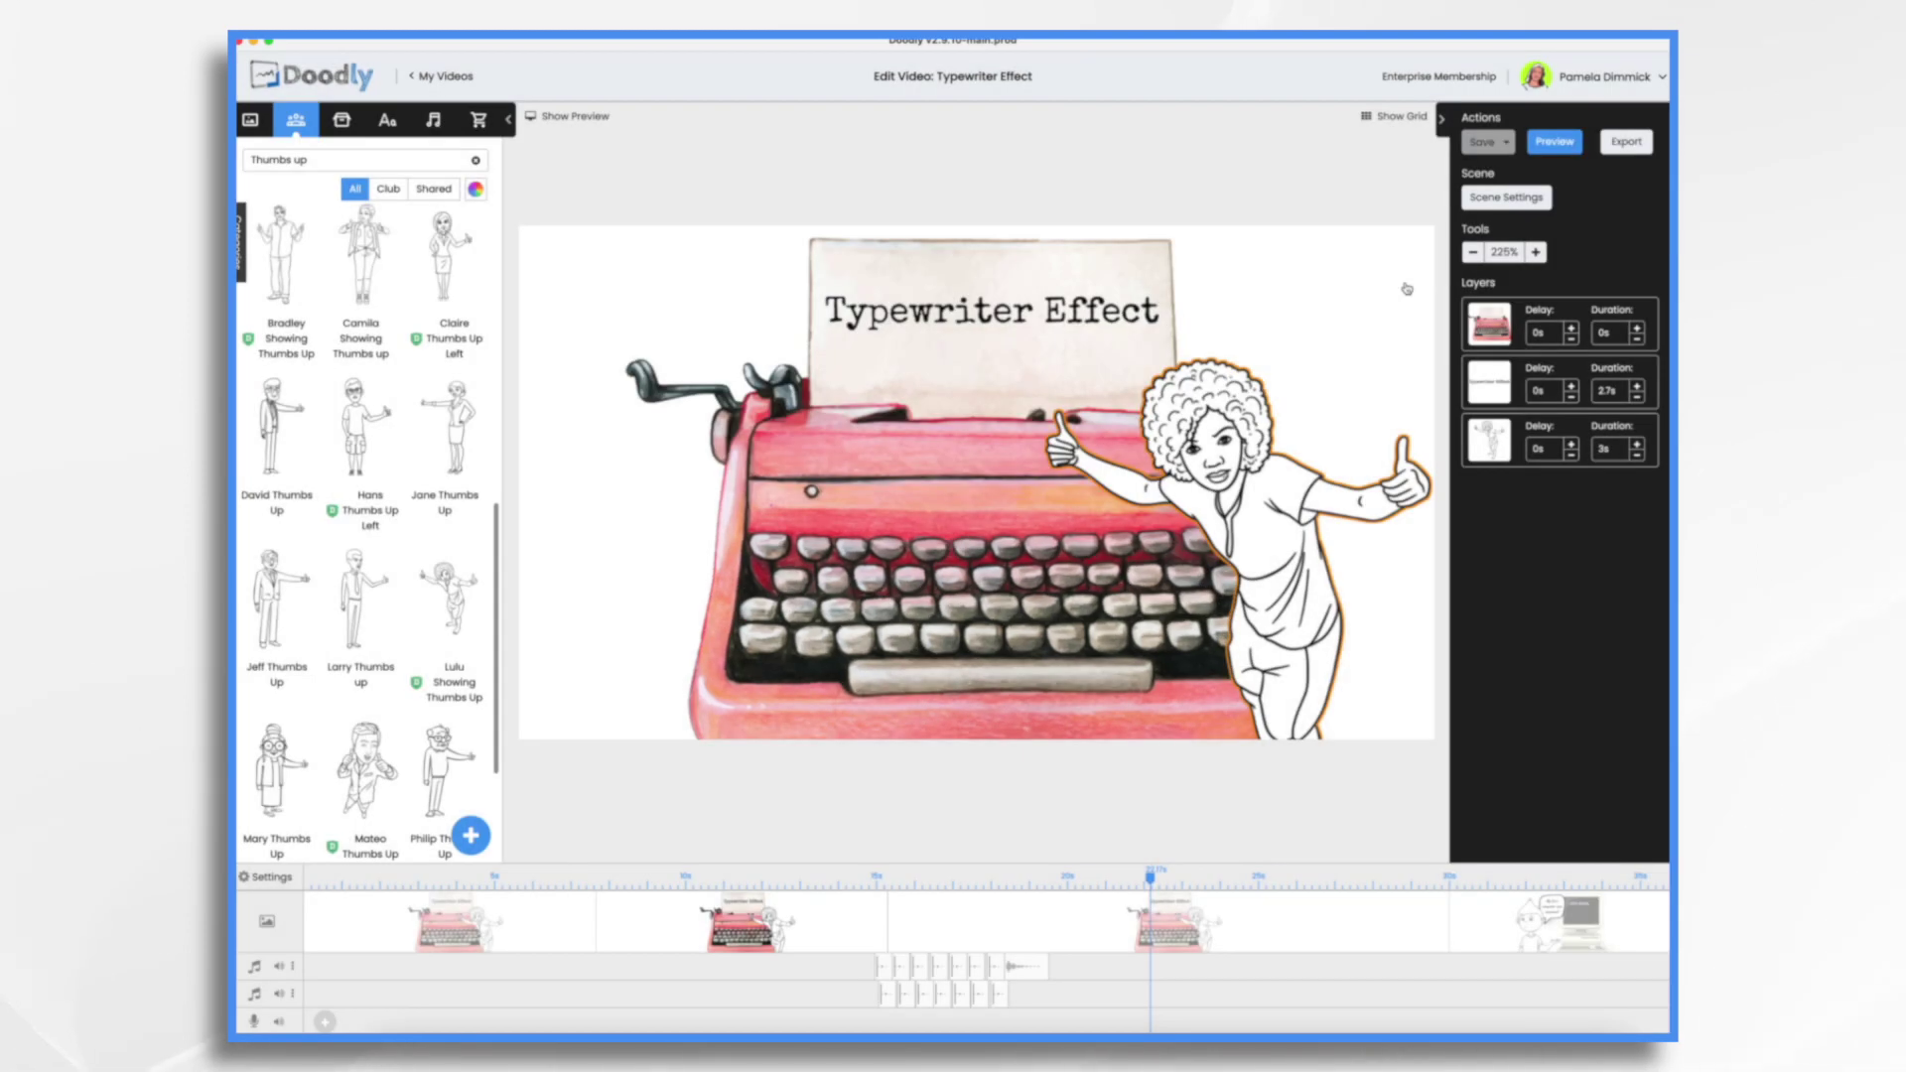
{"action": "left_click", "coordinate": [993, 477]}
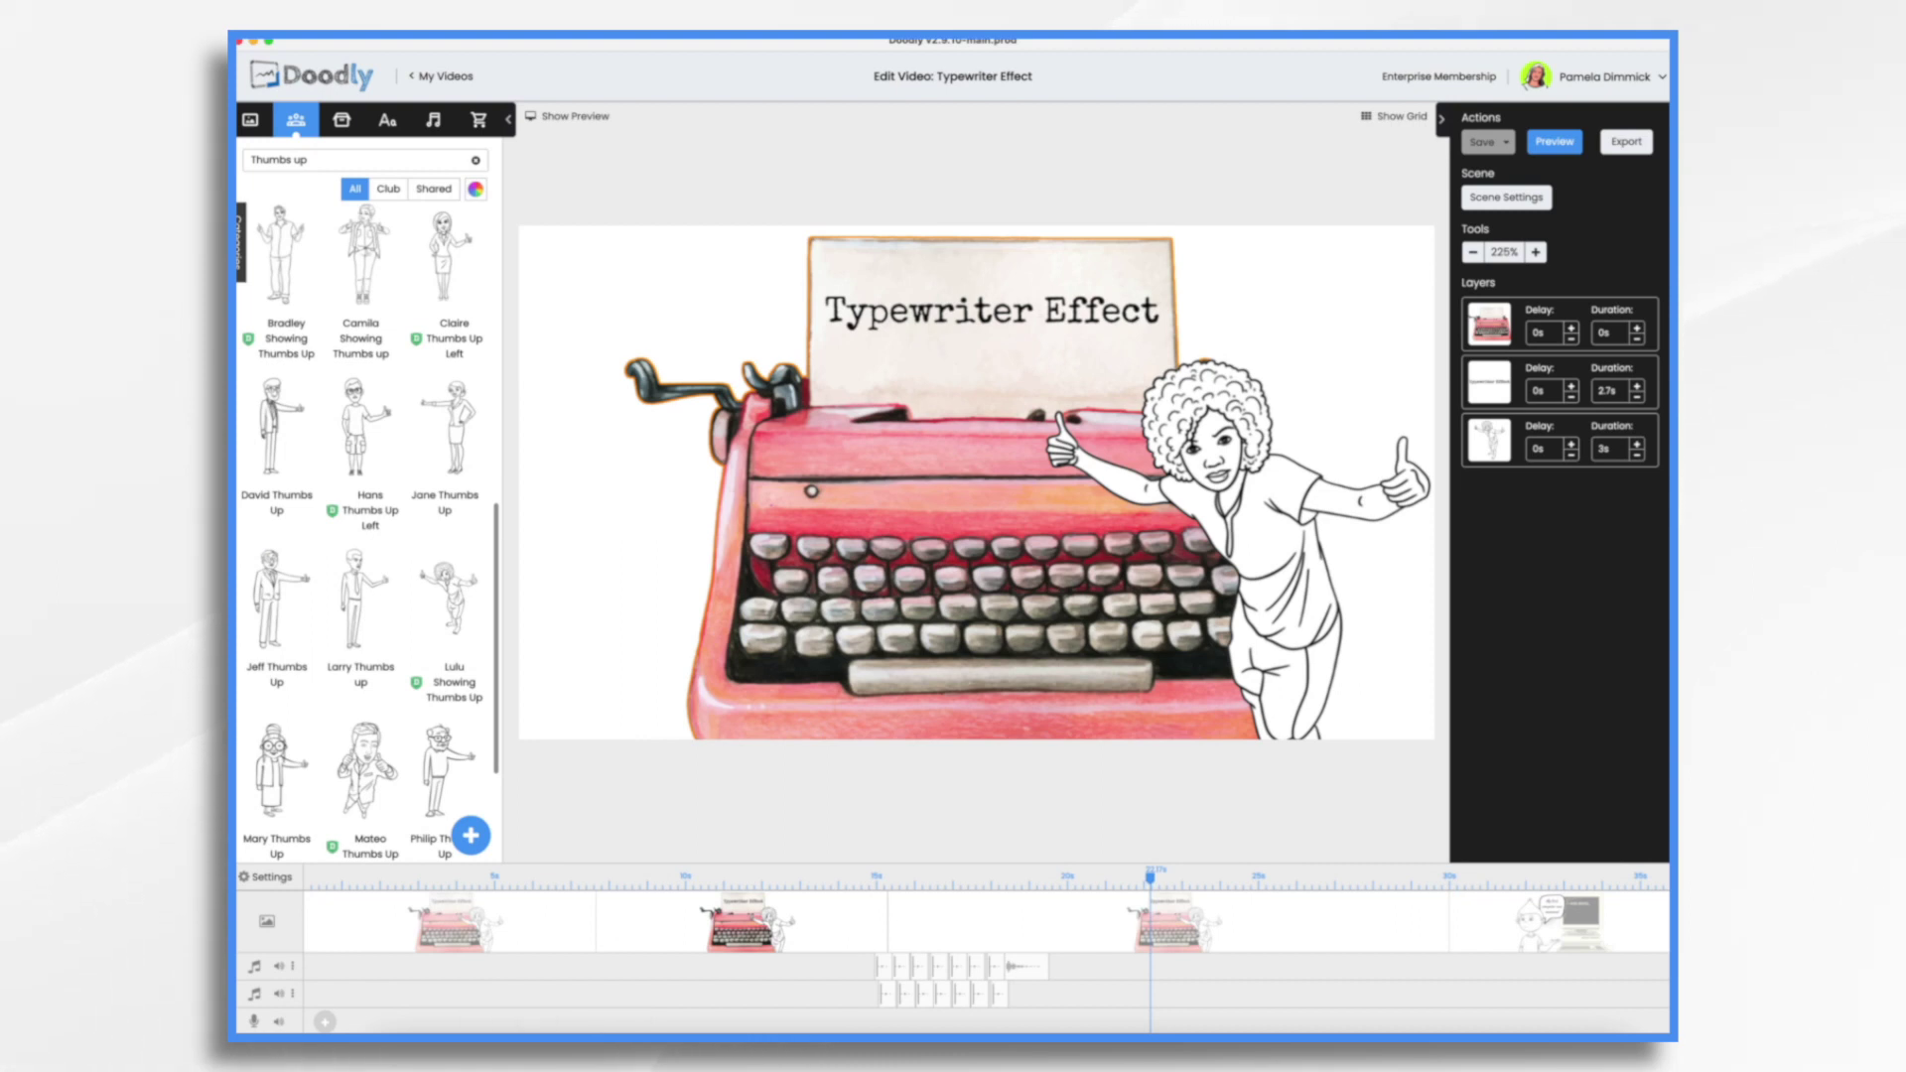
Set the video's hand style to the striped-sleeve real hand instead of No Hand, and apply
{"action": "left_click", "coordinate": [270, 877]}
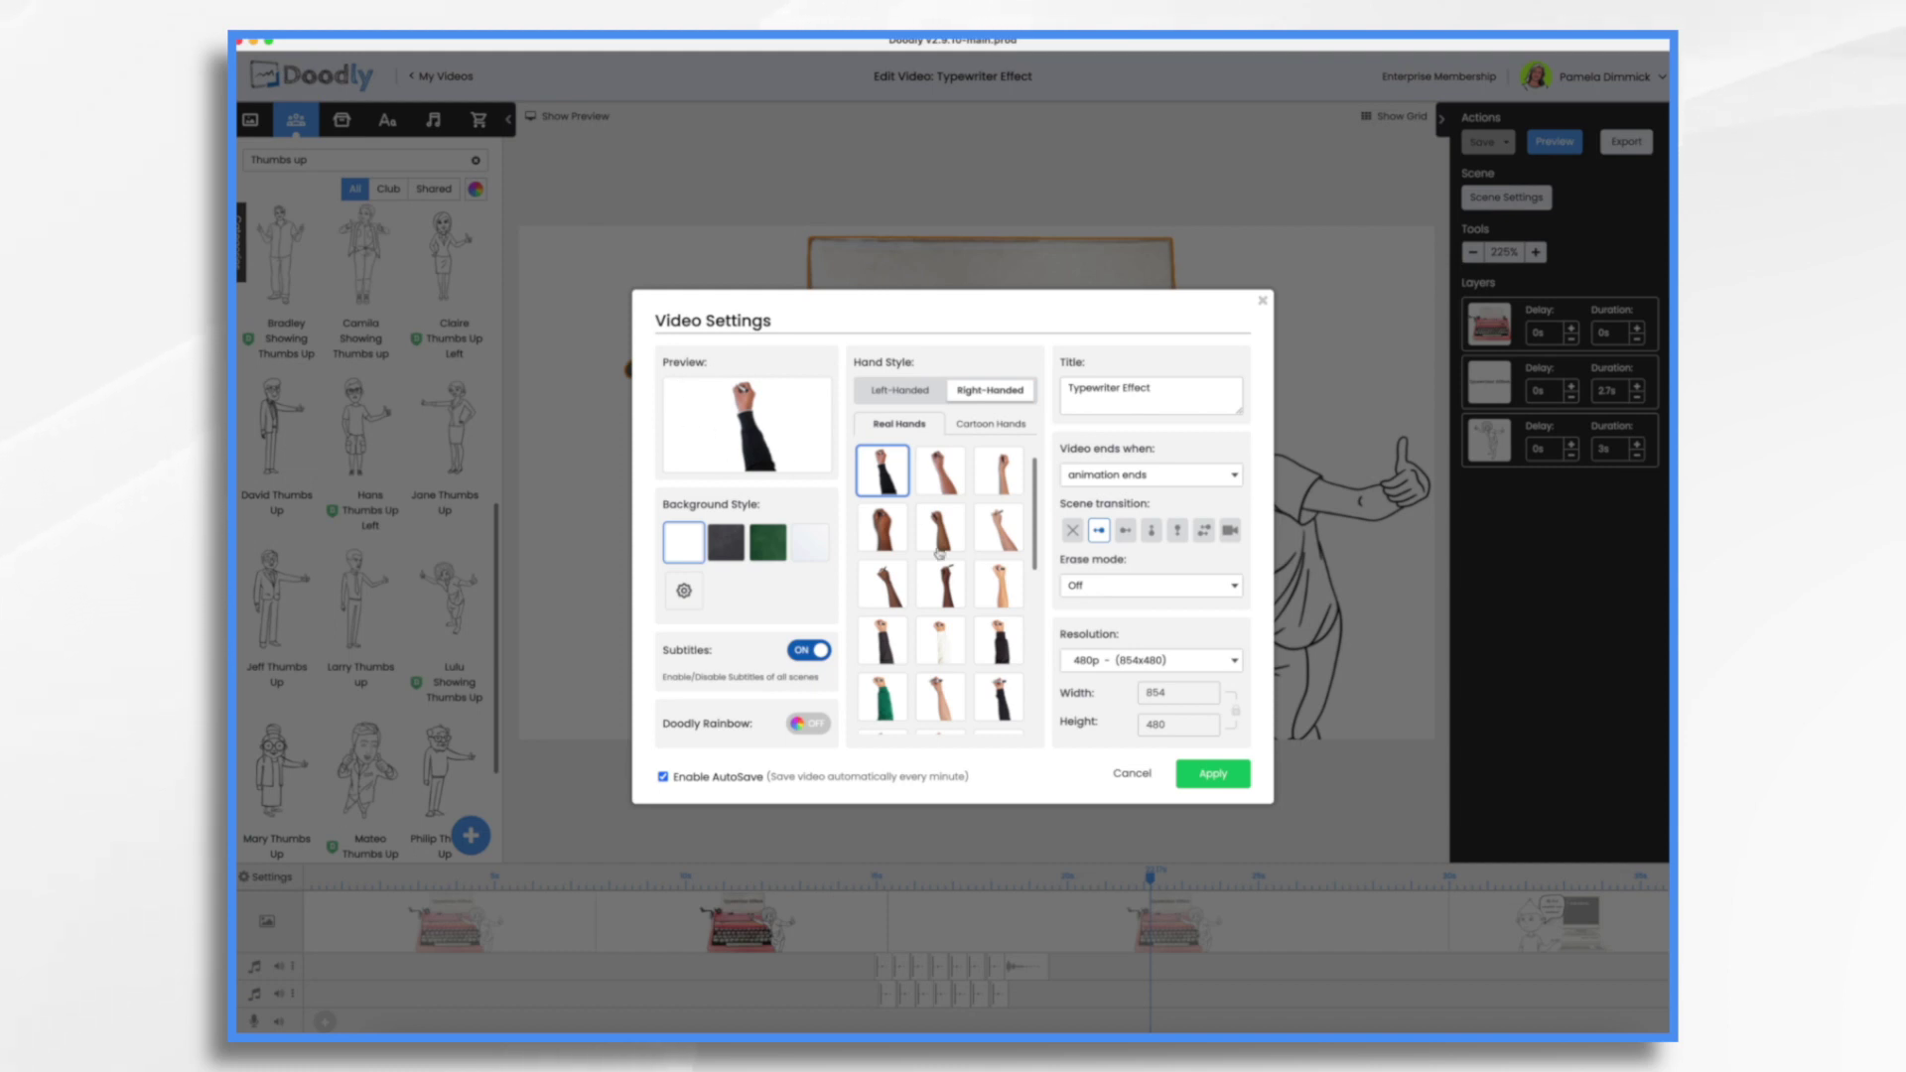
{"action": "scroll", "coordinate": [939, 553], "scroll_direction": "down", "scroll_amount": 5}
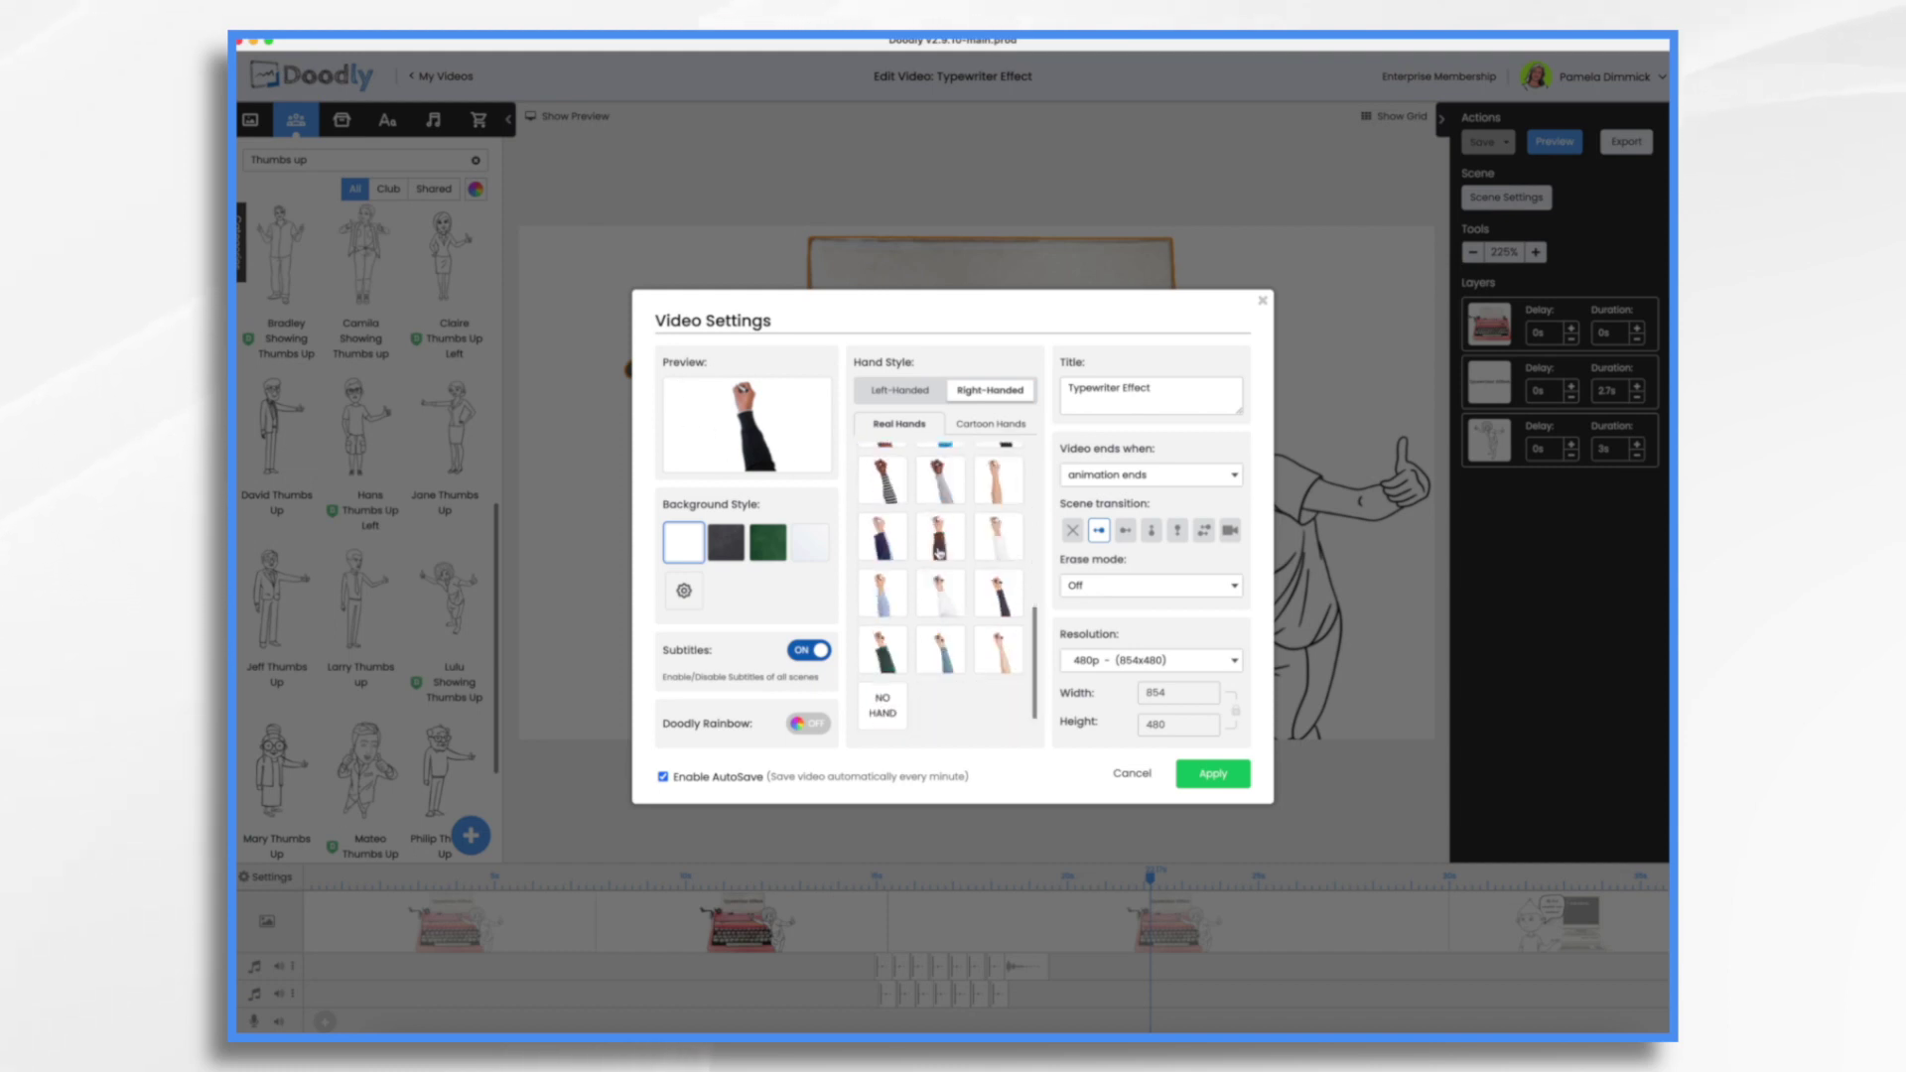
{"action": "left_click", "coordinate": [888, 718]}
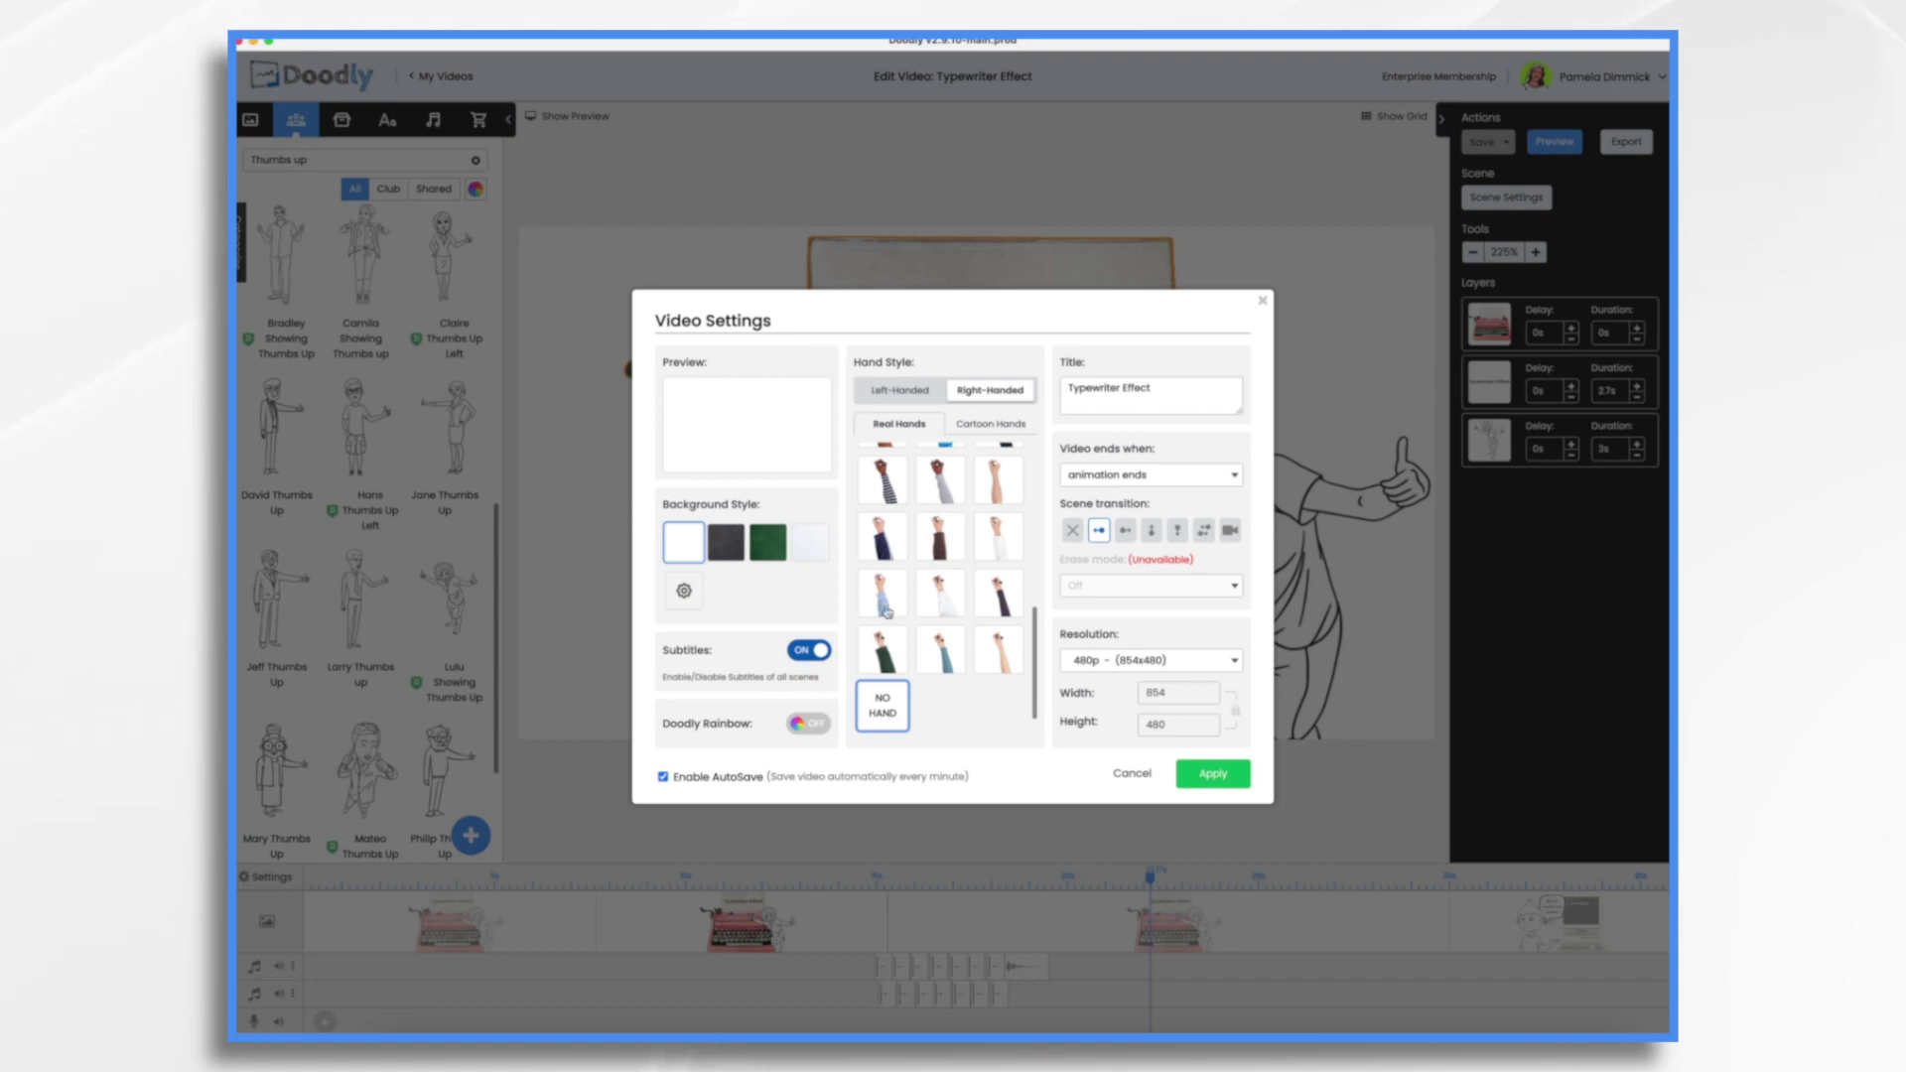
{"action": "left_click", "coordinate": [891, 475]}
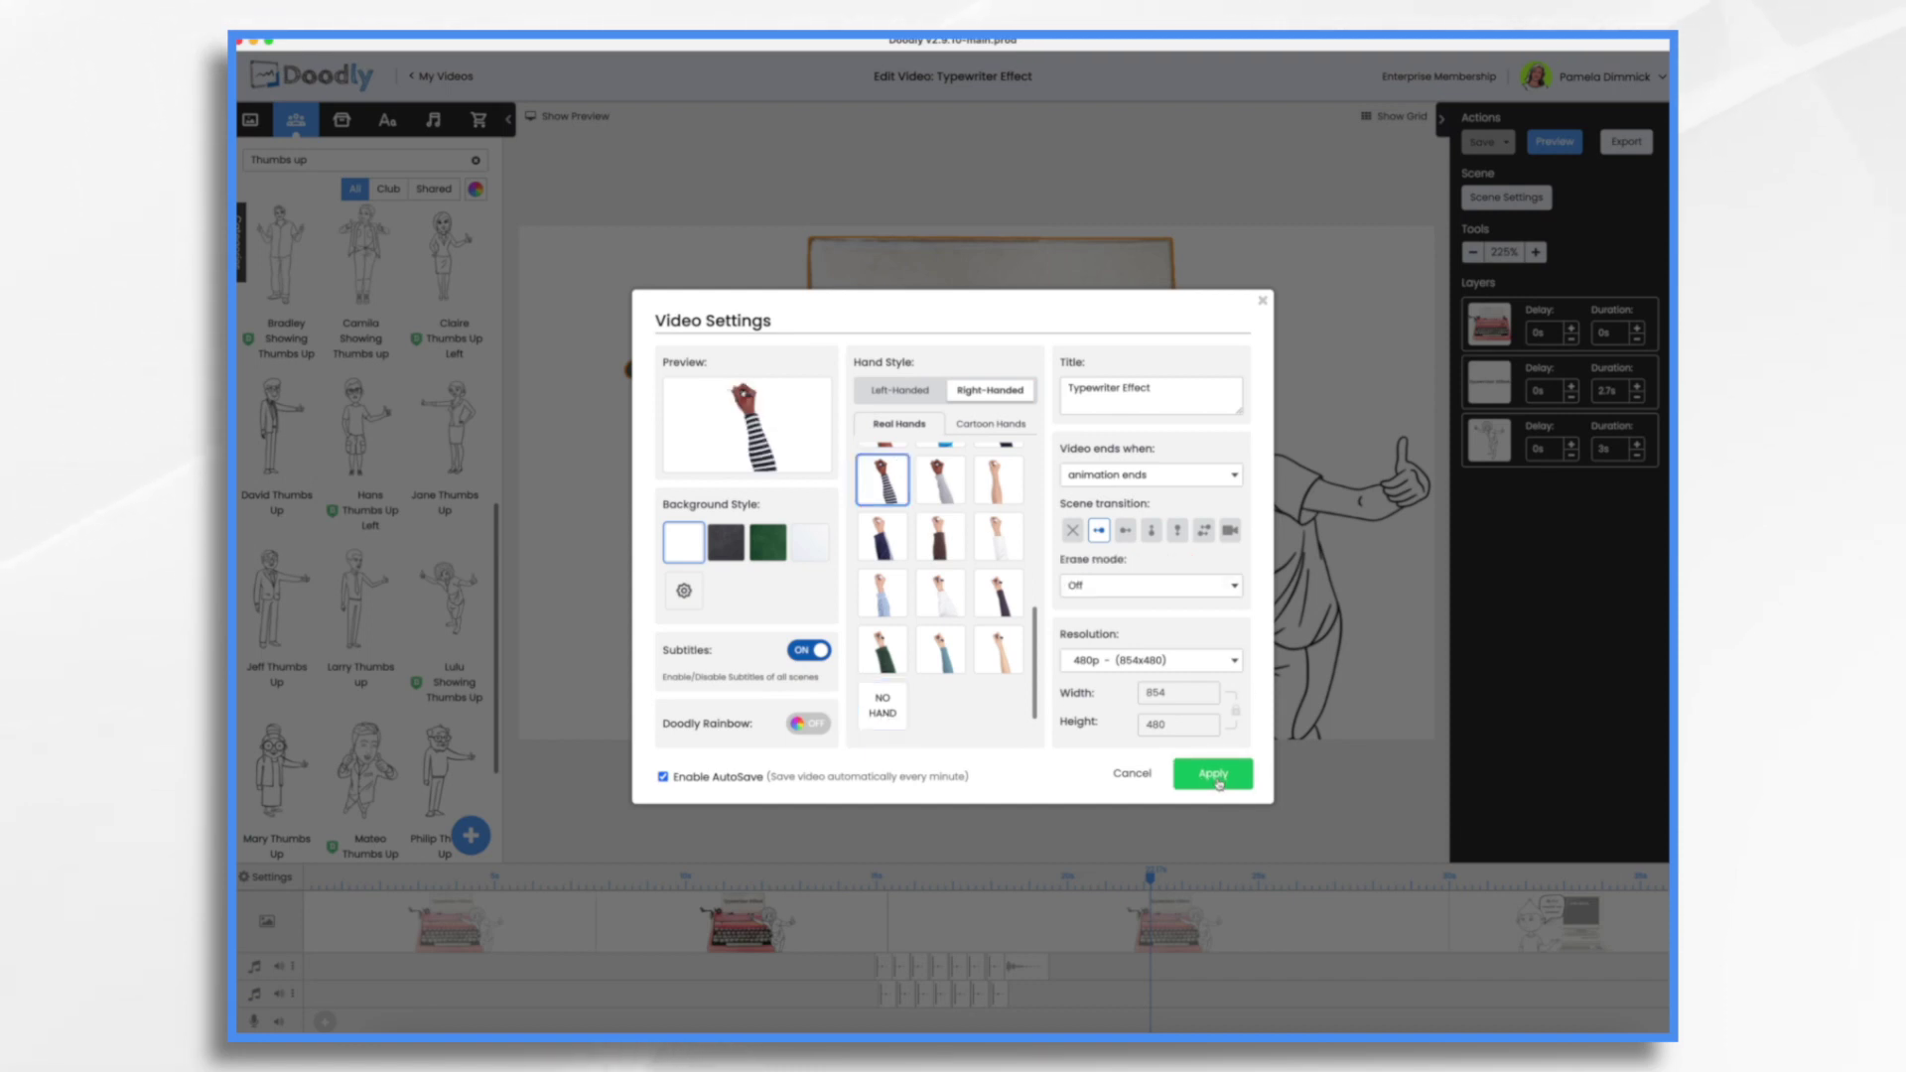
{"action": "left_click", "coordinate": [1217, 781]}
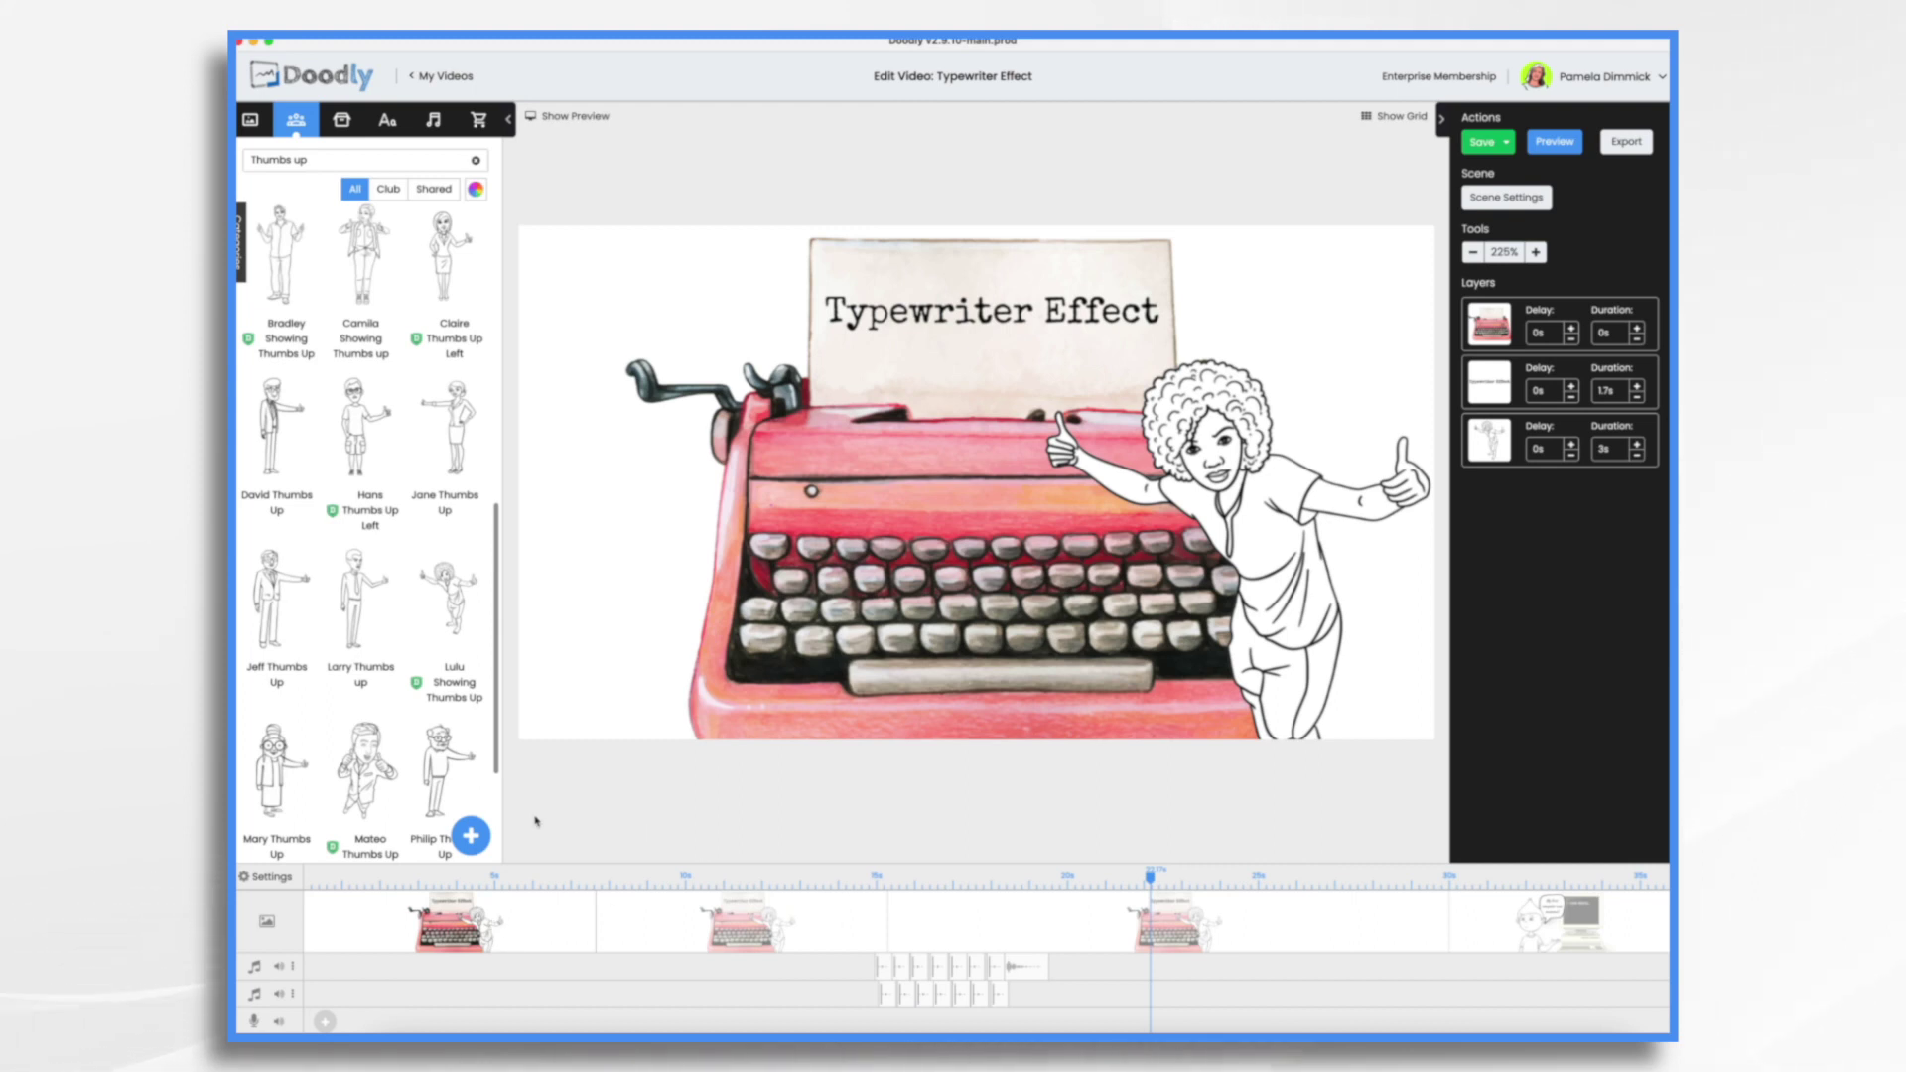
Stop the typewriter scene inheriting the video's hand style and set it to No Hand
{"action": "left_click", "coordinate": [1511, 206]}
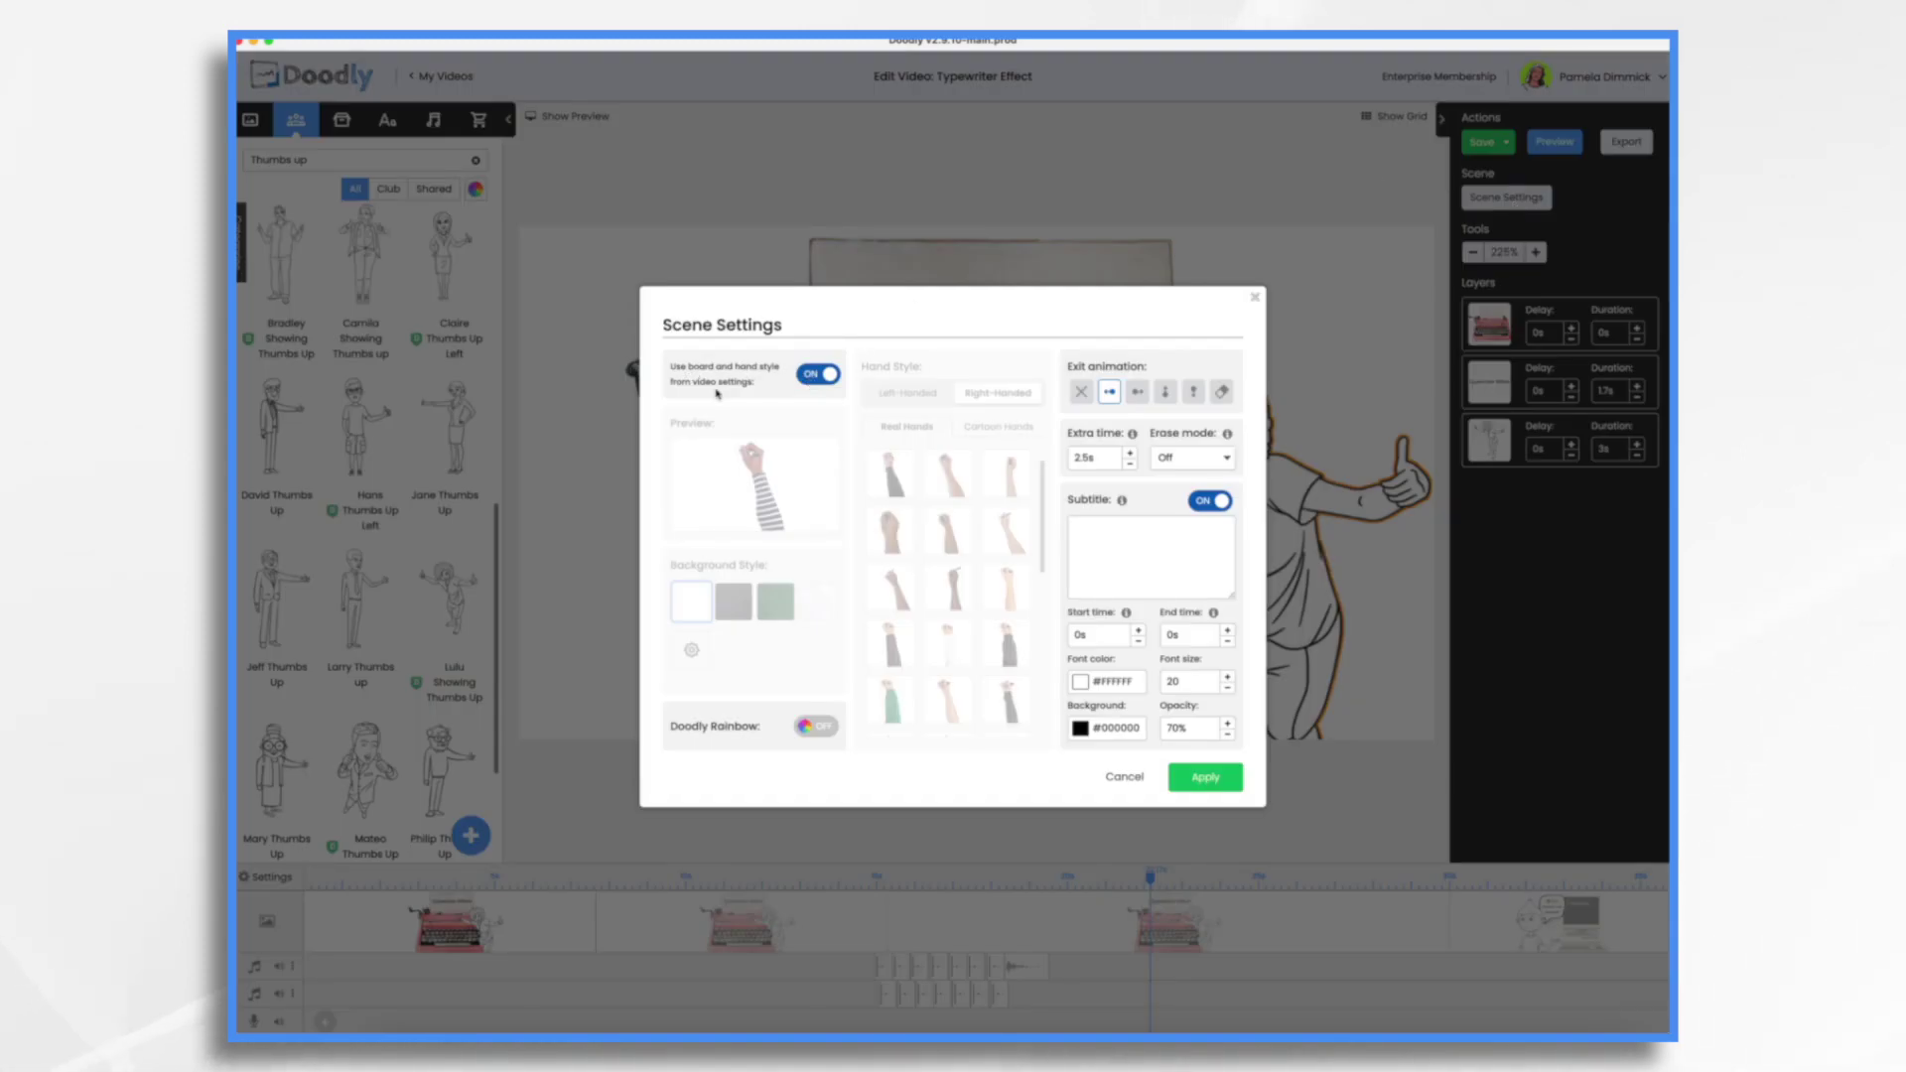
{"action": "left_click", "coordinate": [814, 376]}
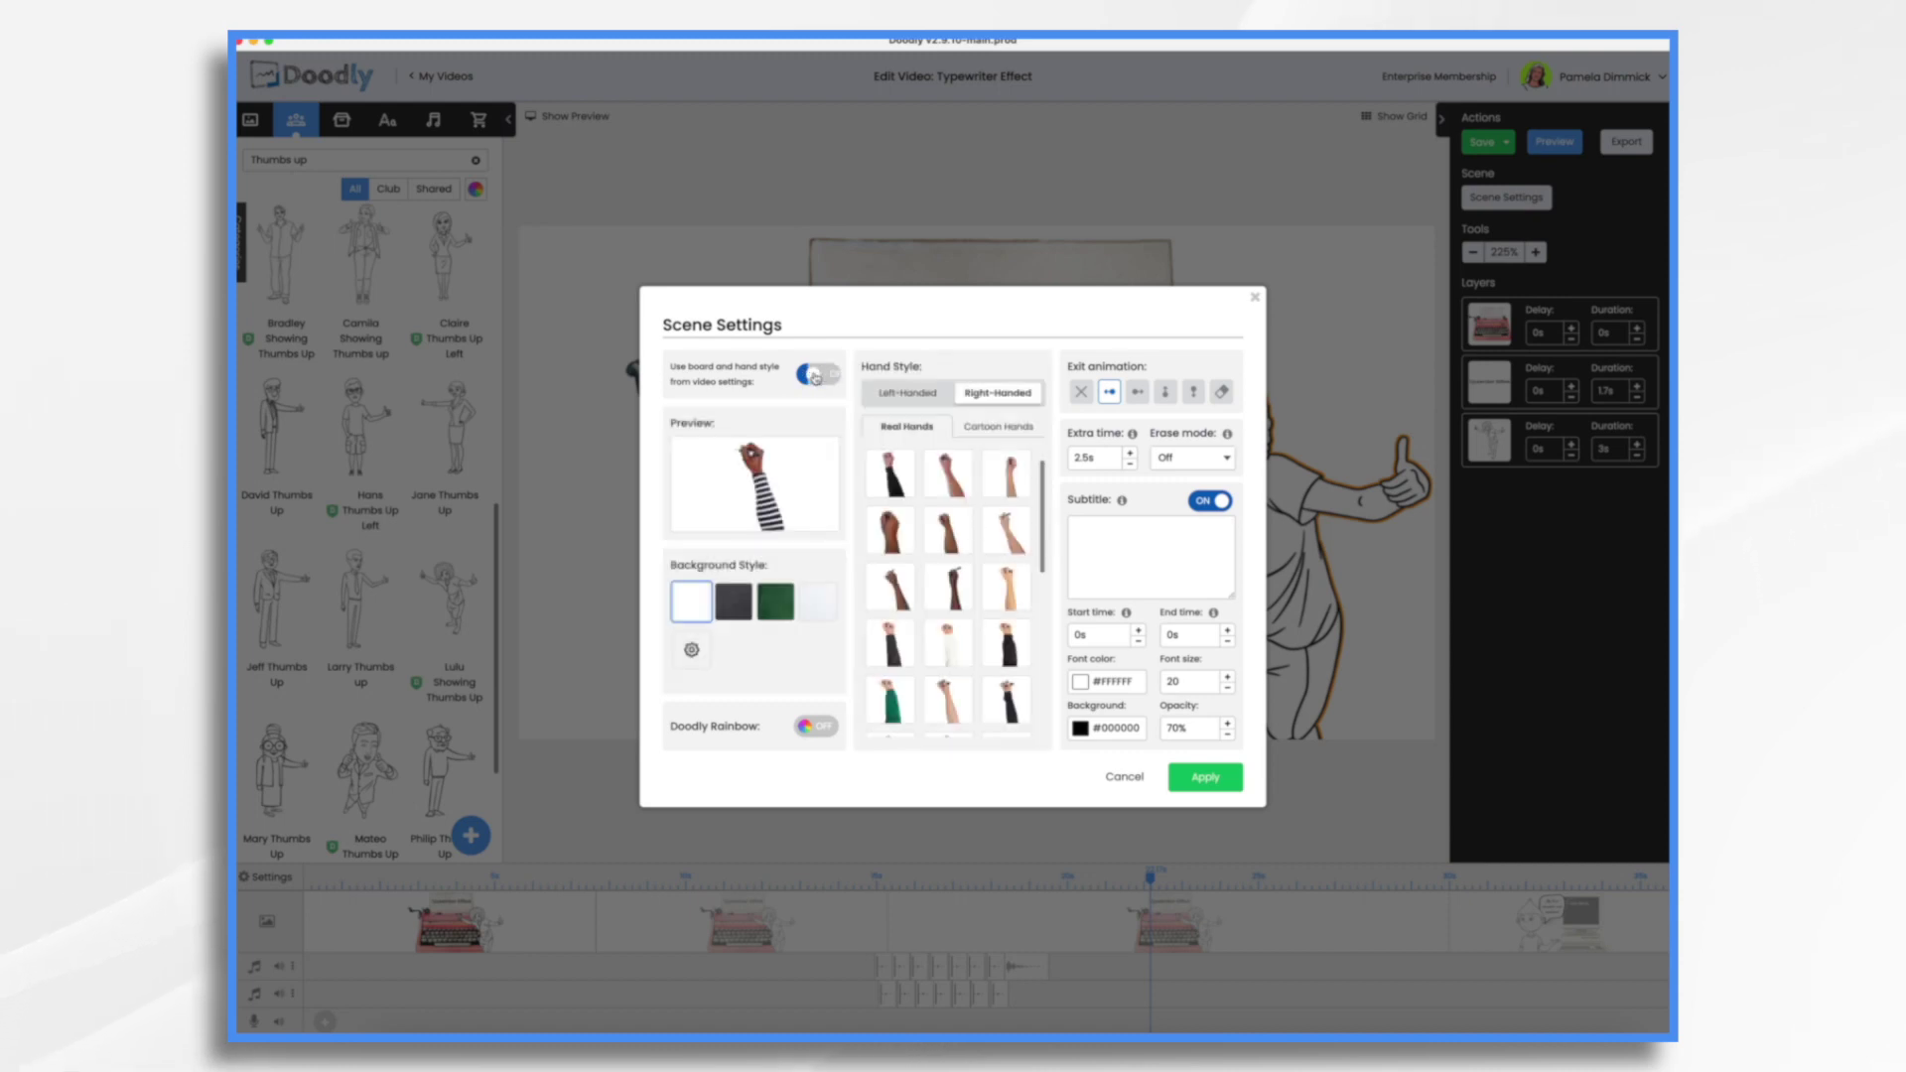
{"action": "scroll", "coordinate": [929, 645], "scroll_direction": "down", "scroll_amount": 3}
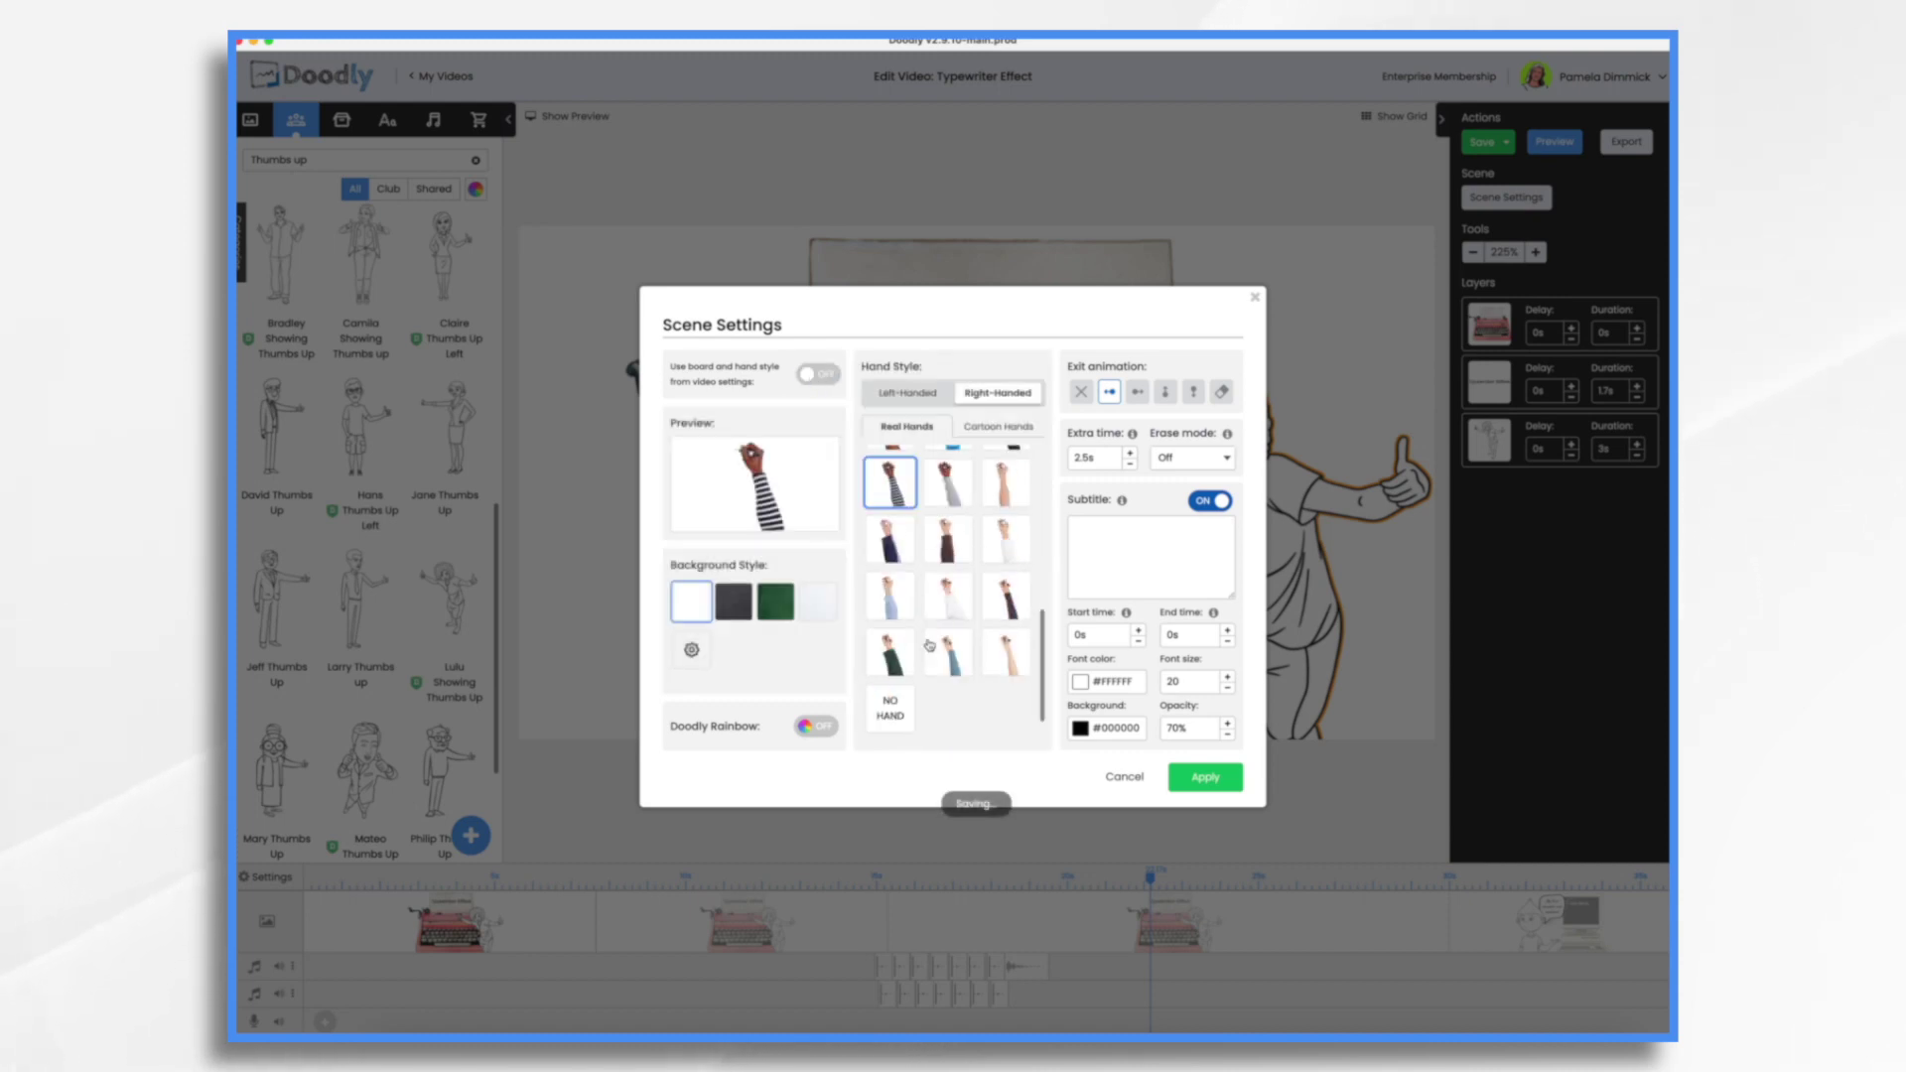
{"action": "left_click", "coordinate": [890, 715]}
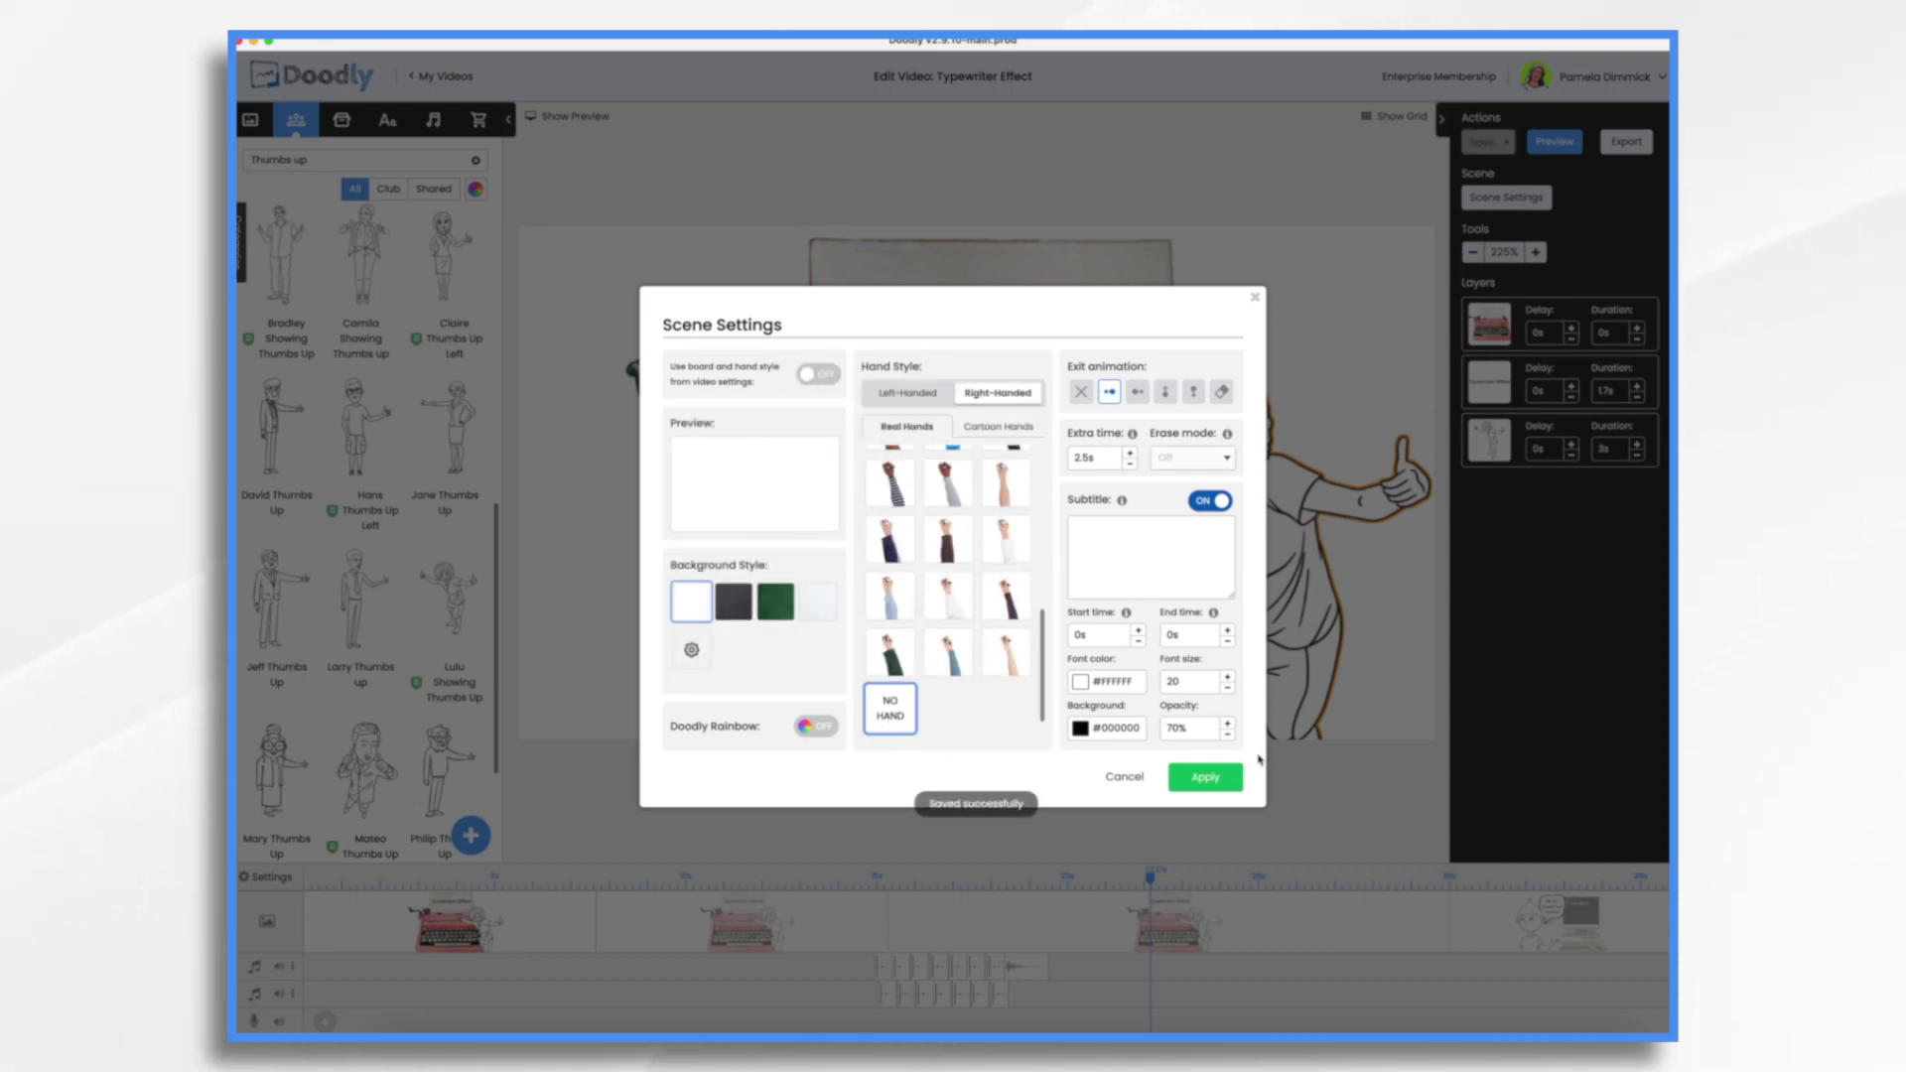
{"action": "left_click", "coordinate": [1205, 778]}
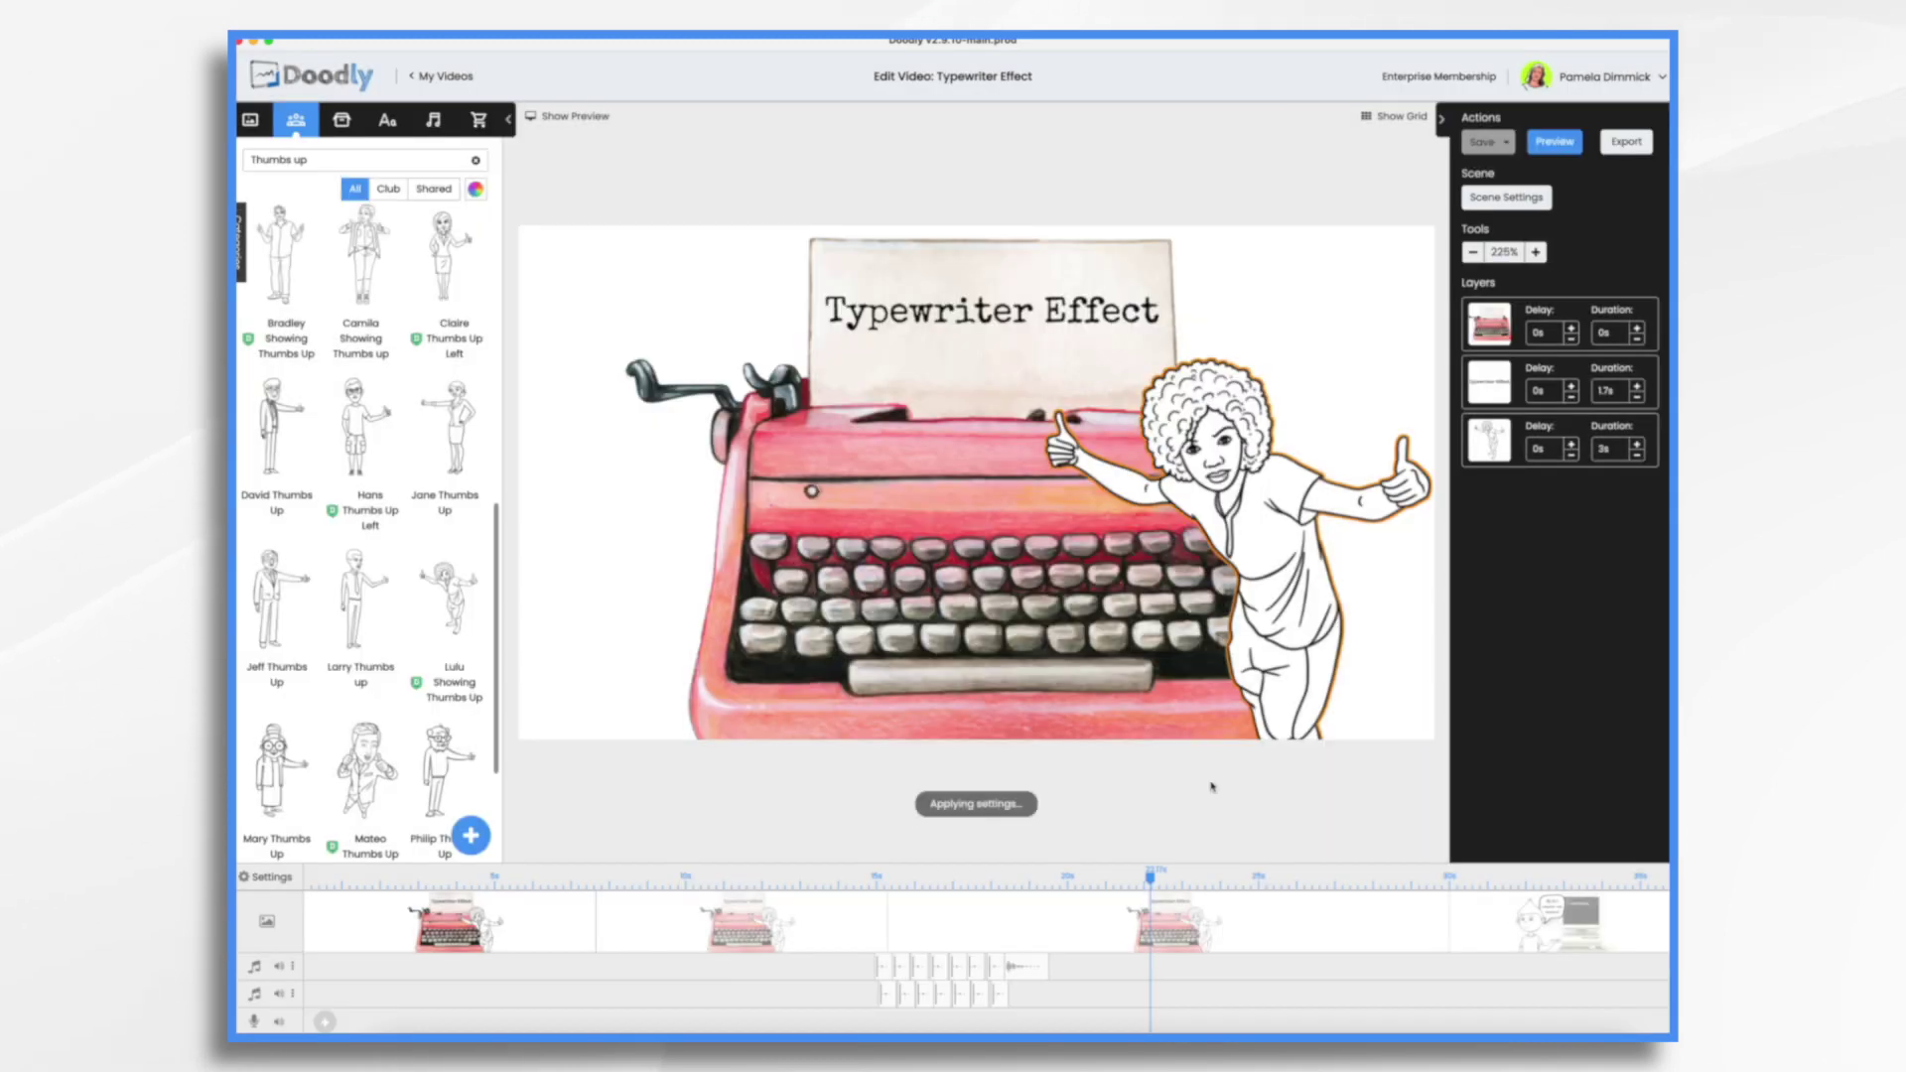
Put the playhead near 15s, show the side-by-side preview player, and play from there
{"action": "left_click", "coordinate": [892, 878]}
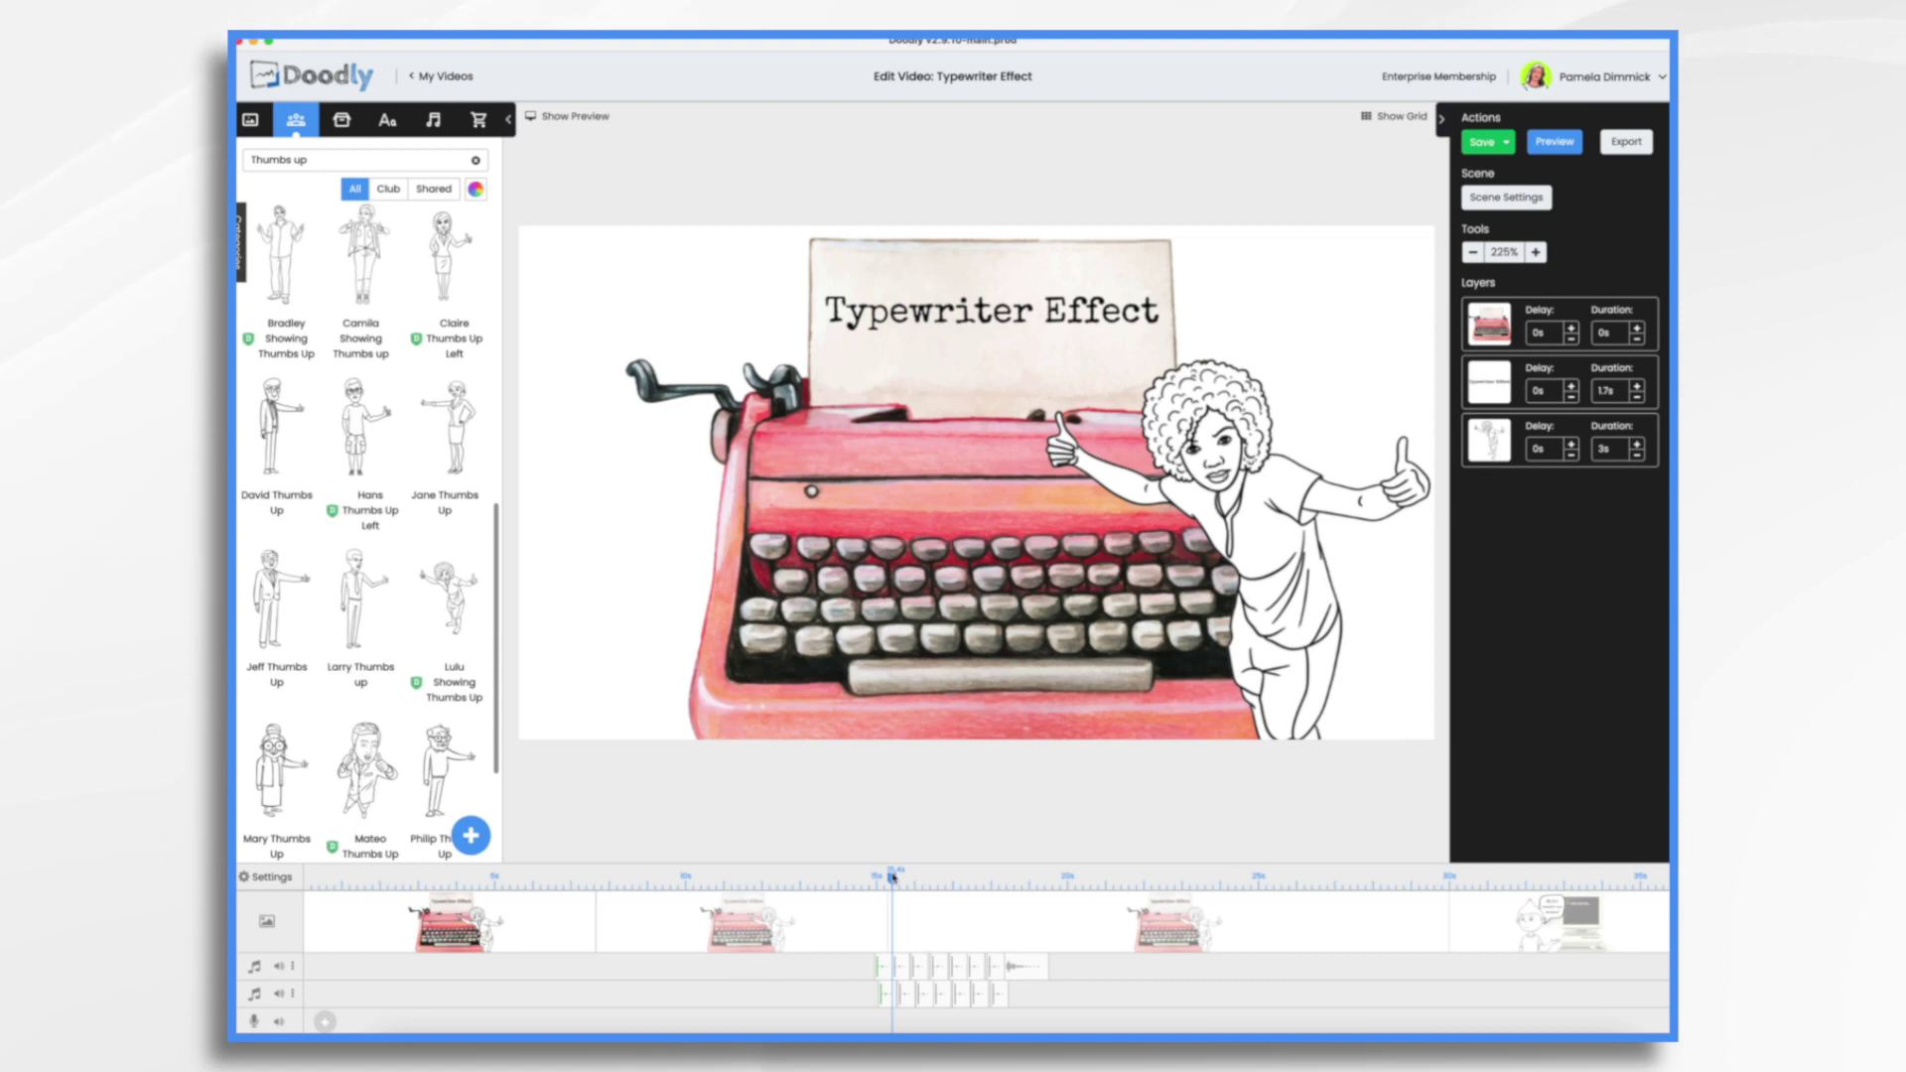
{"action": "left_click", "coordinate": [568, 118]}
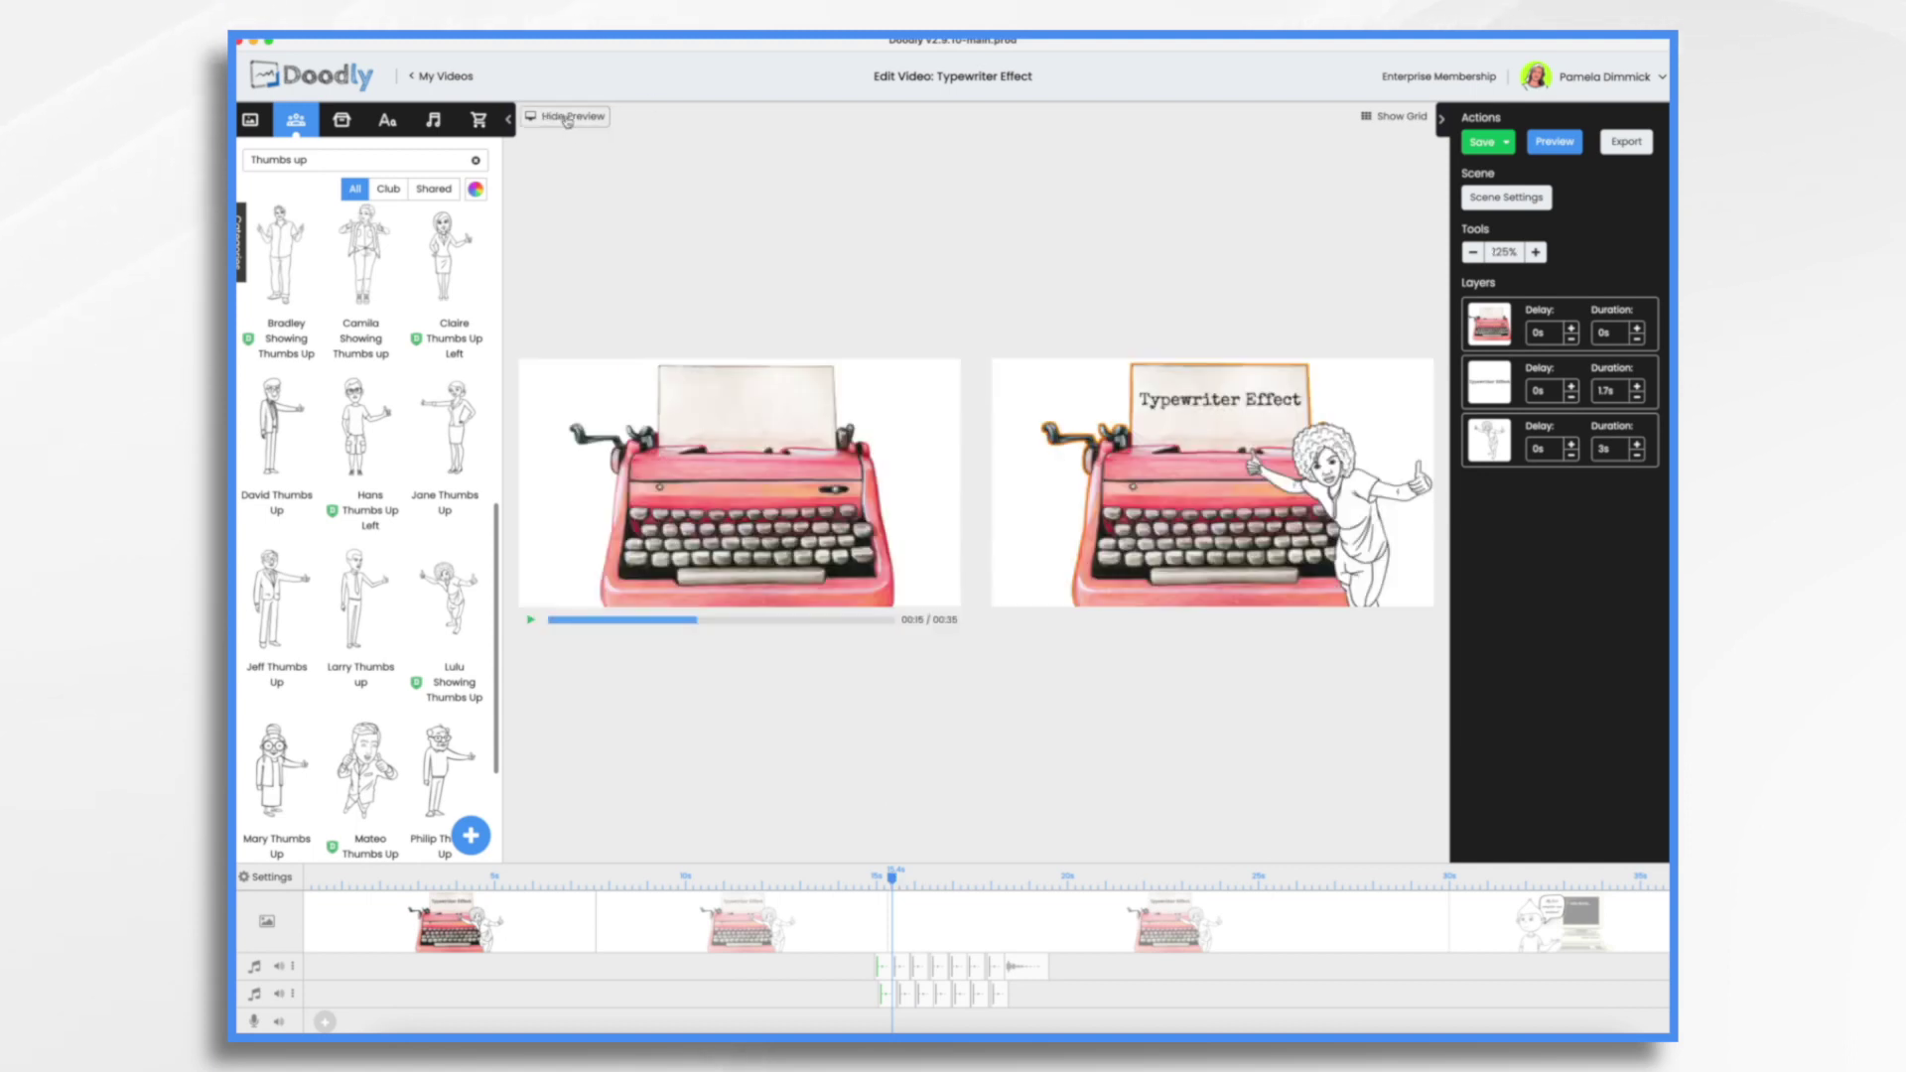
{"action": "left_click", "coordinate": [531, 618]}
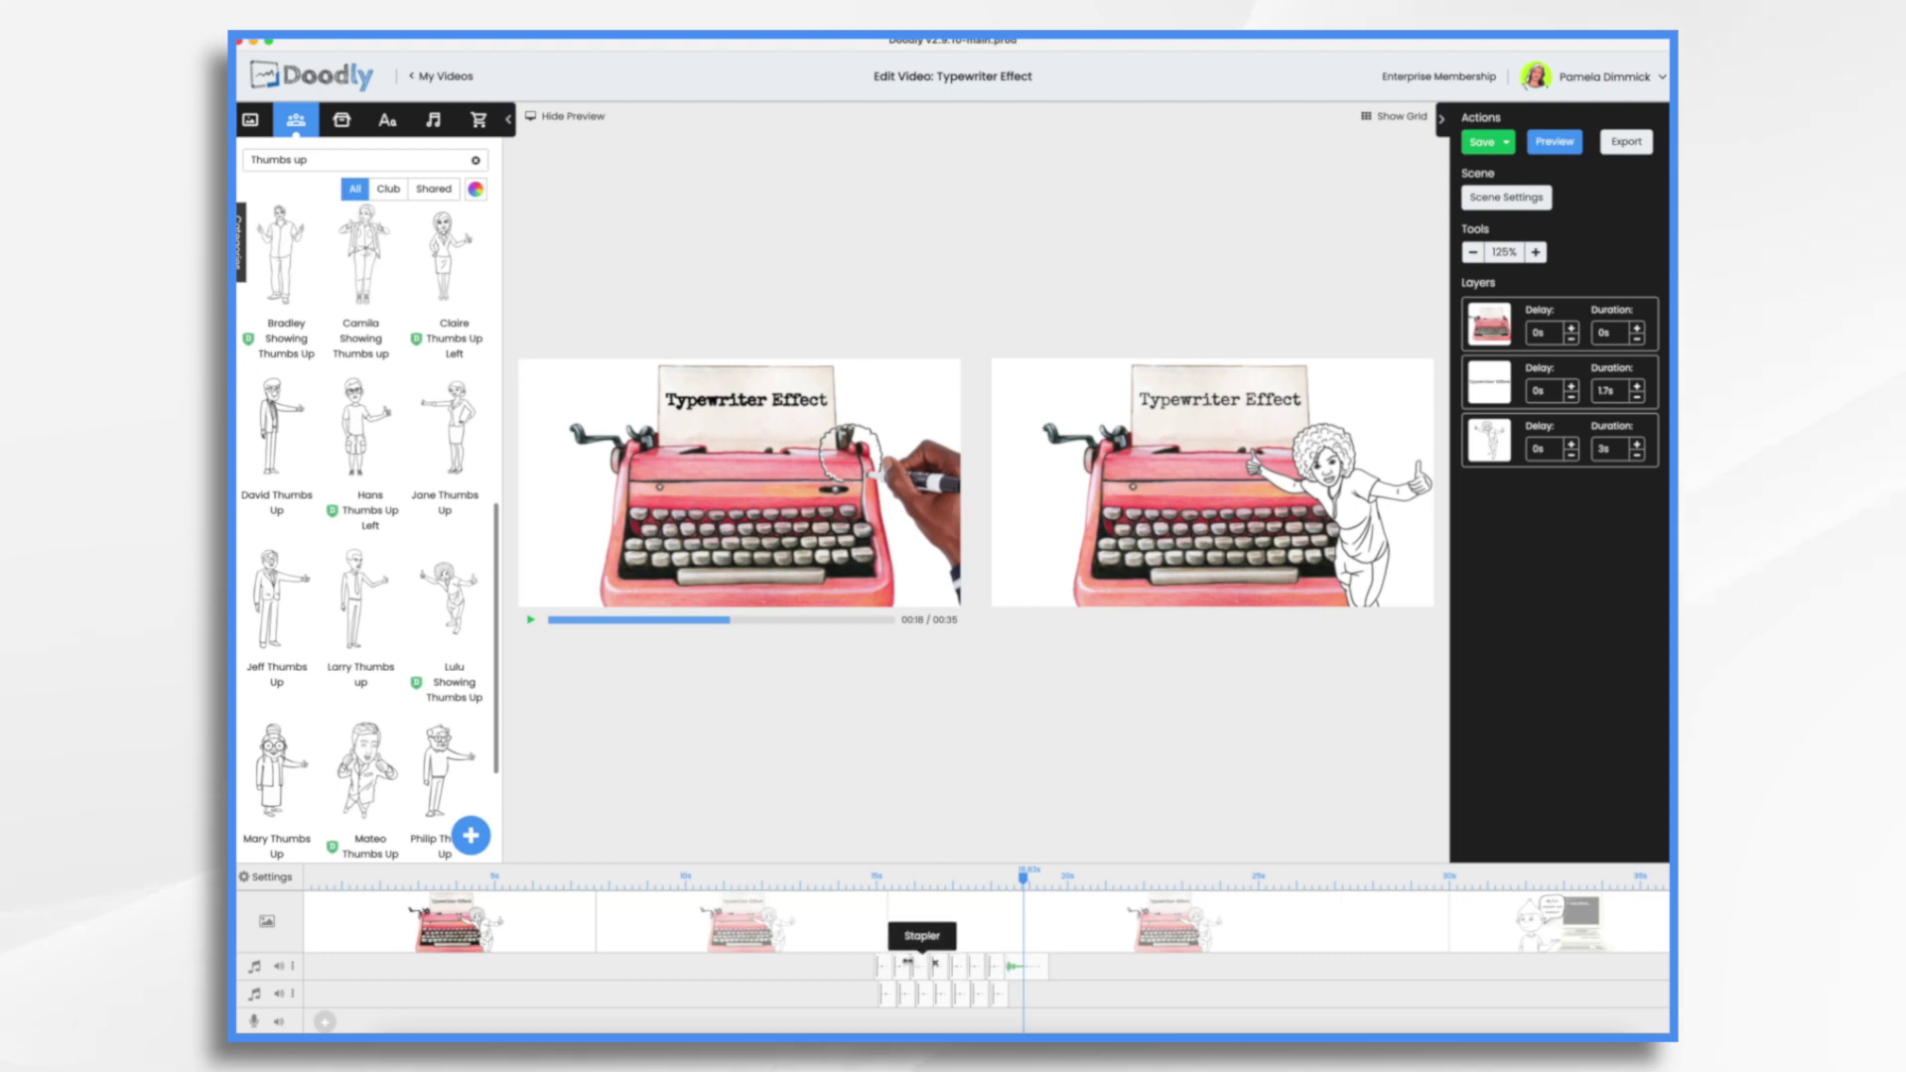
Open the scene holding the letter-by-letter text layers
{"action": "left_click", "coordinate": [997, 917]}
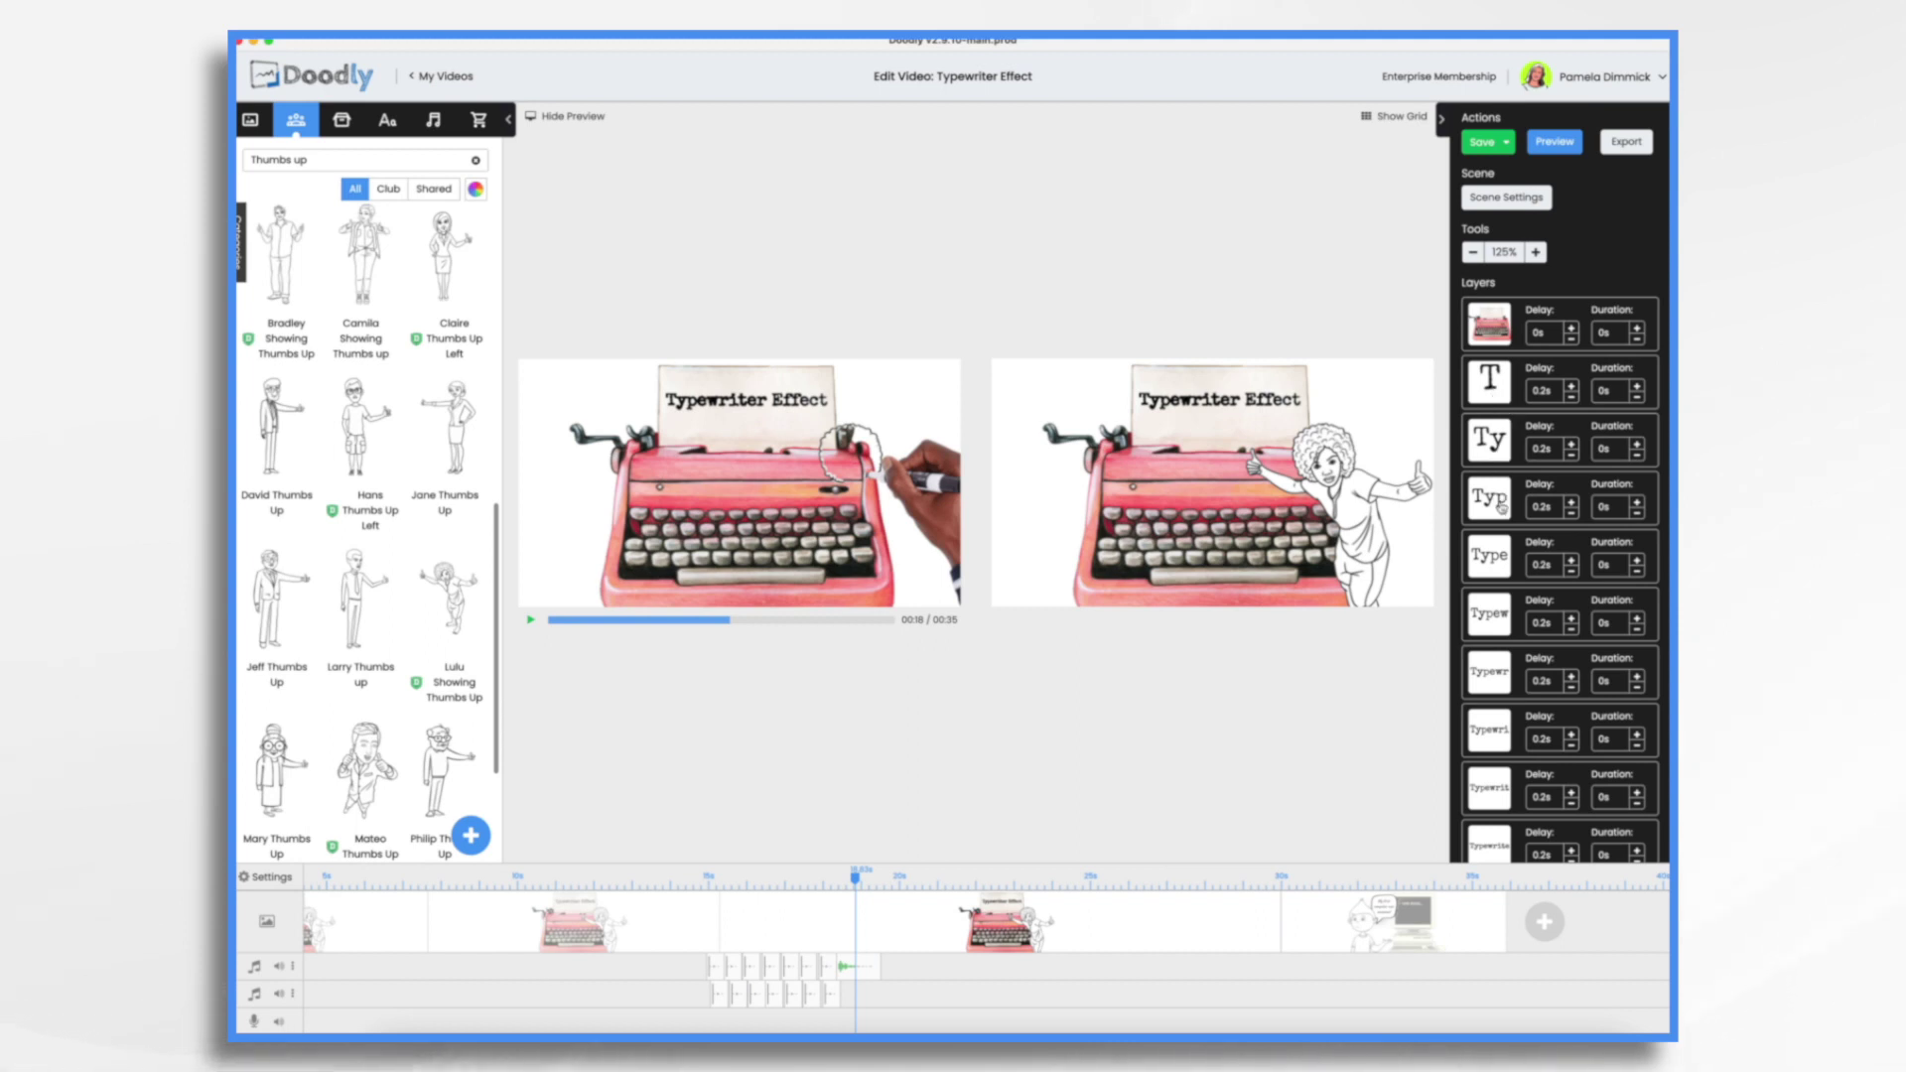
{"action": "scroll", "coordinate": [1509, 676], "scroll_direction": "down", "scroll_amount": 3}
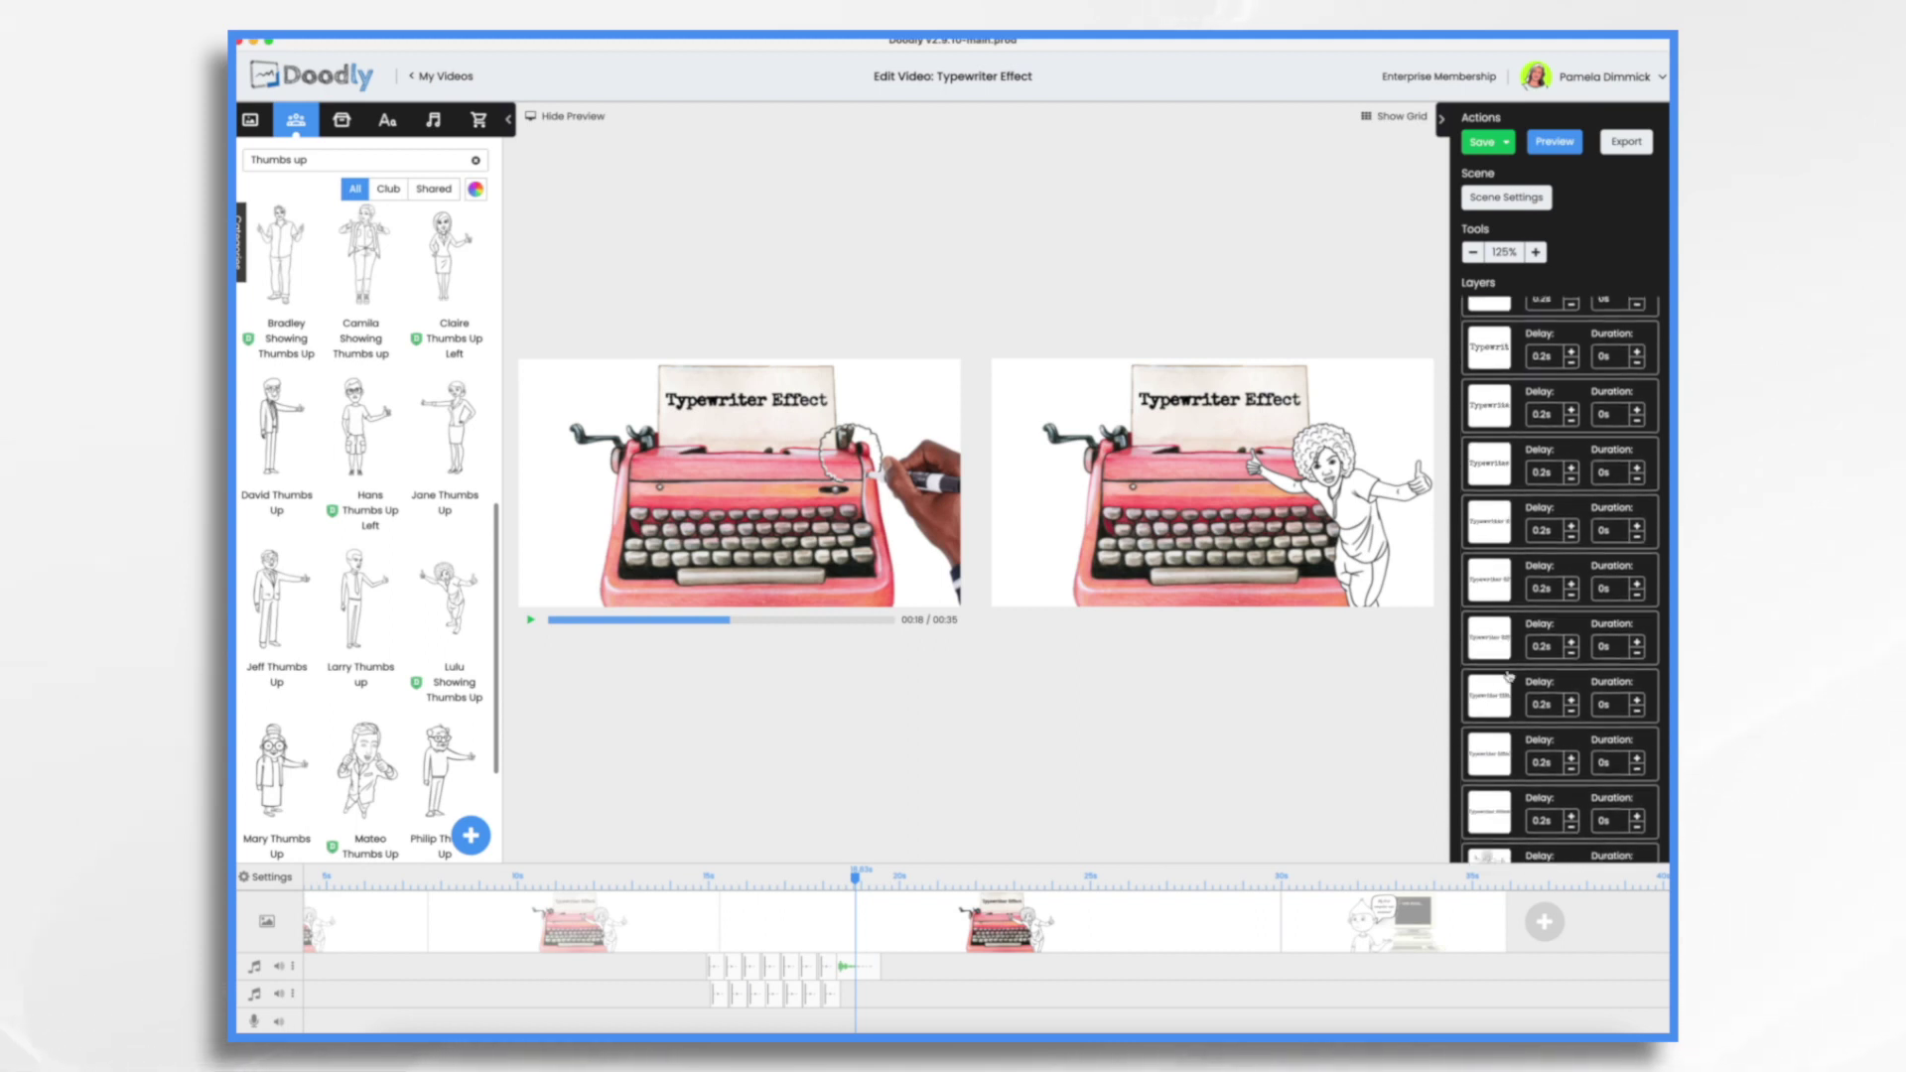
{"action": "scroll", "coordinate": [1509, 675], "scroll_direction": "up", "scroll_amount": 3}
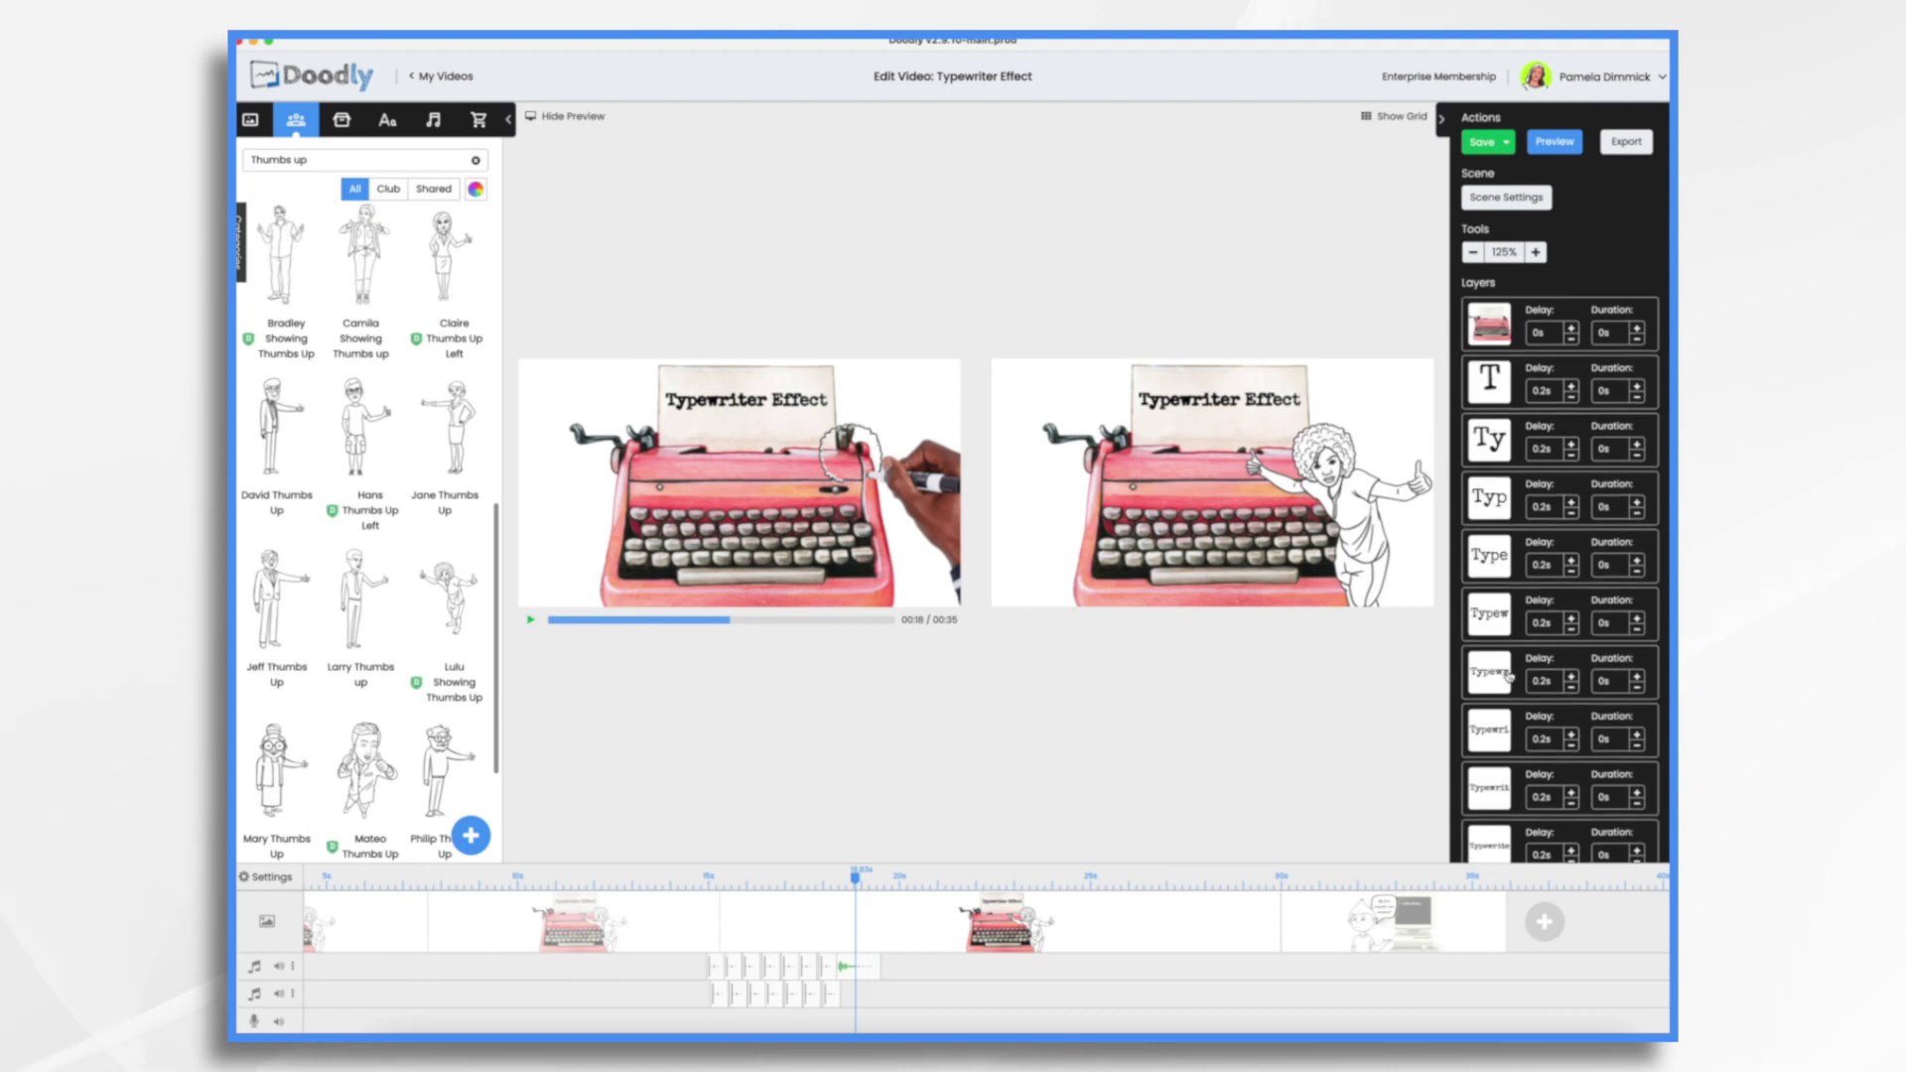
Go through the letter layers in order: Ty, Typ, Type, up to Typewrite and beyond
{"action": "left_click", "coordinate": [1486, 451]}
{"action": "left_click", "coordinate": [1489, 498]}
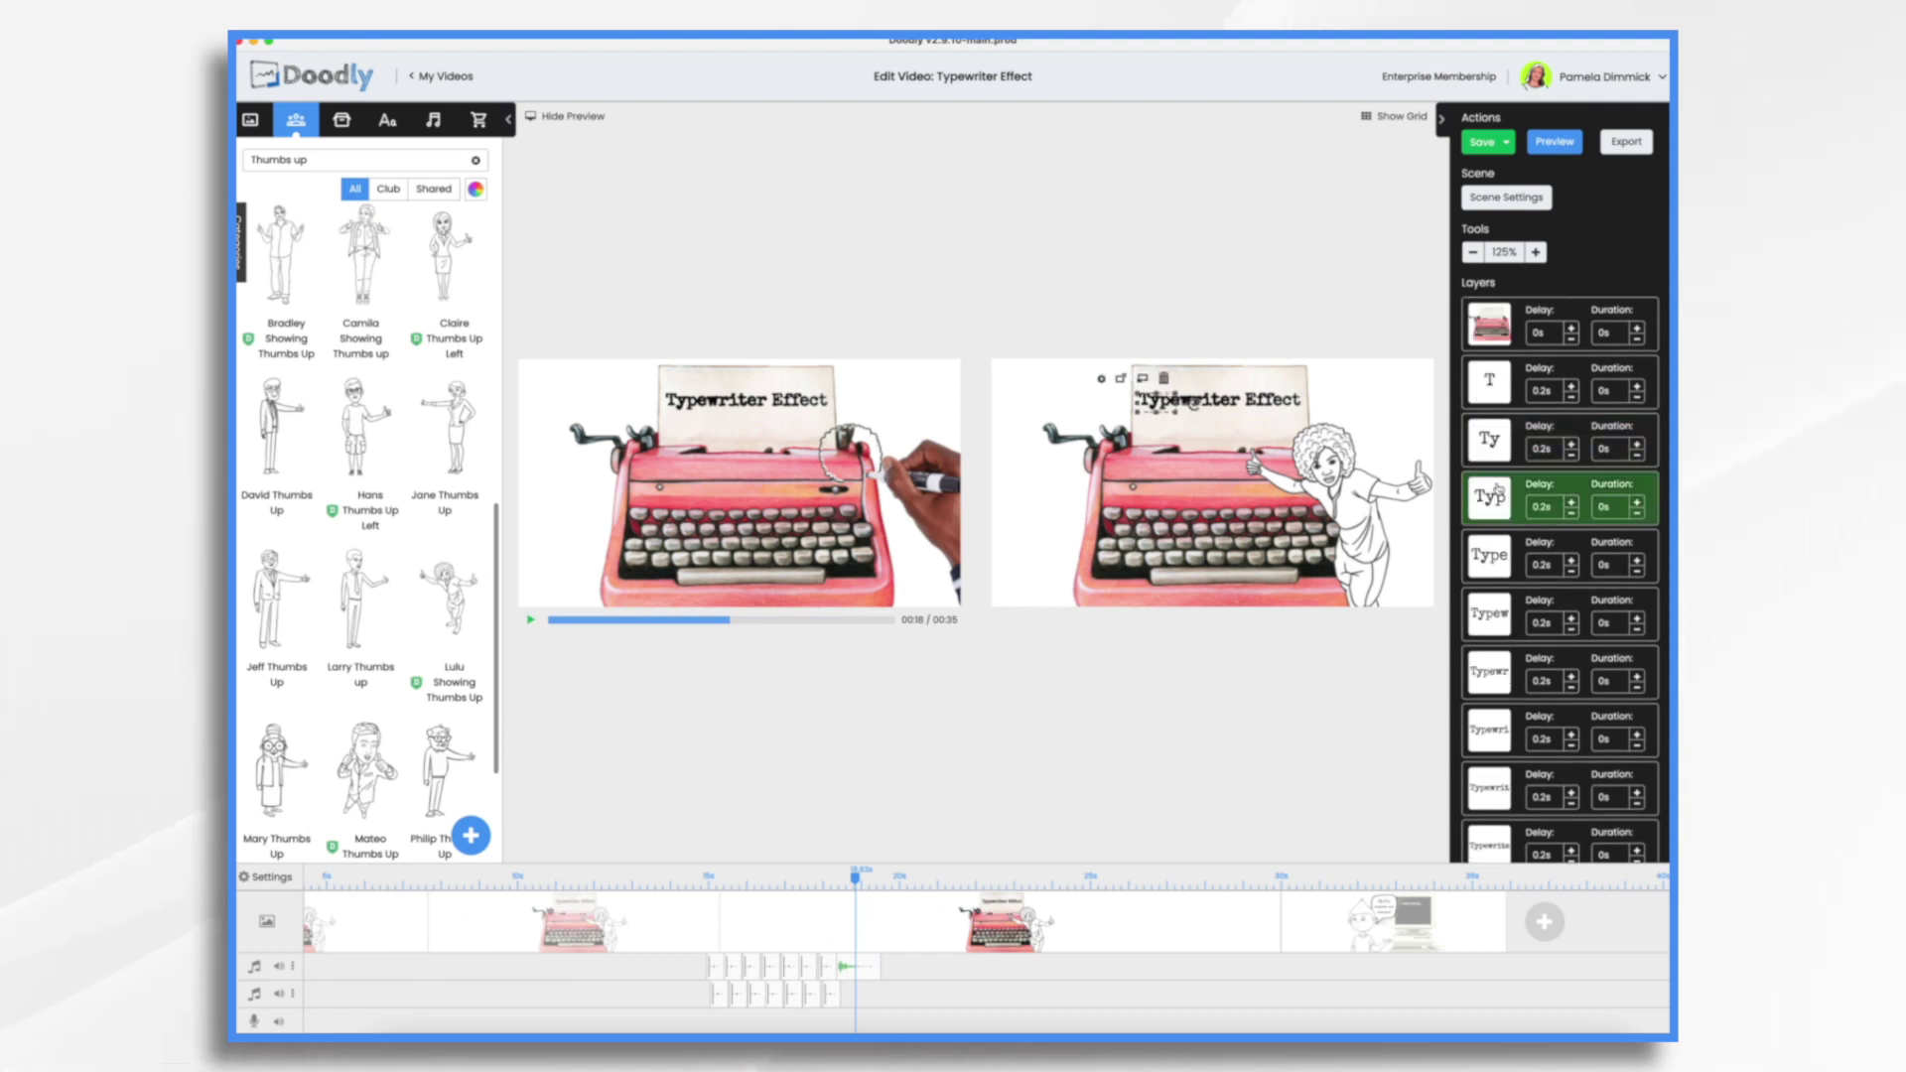
{"action": "left_click", "coordinate": [1494, 566]}
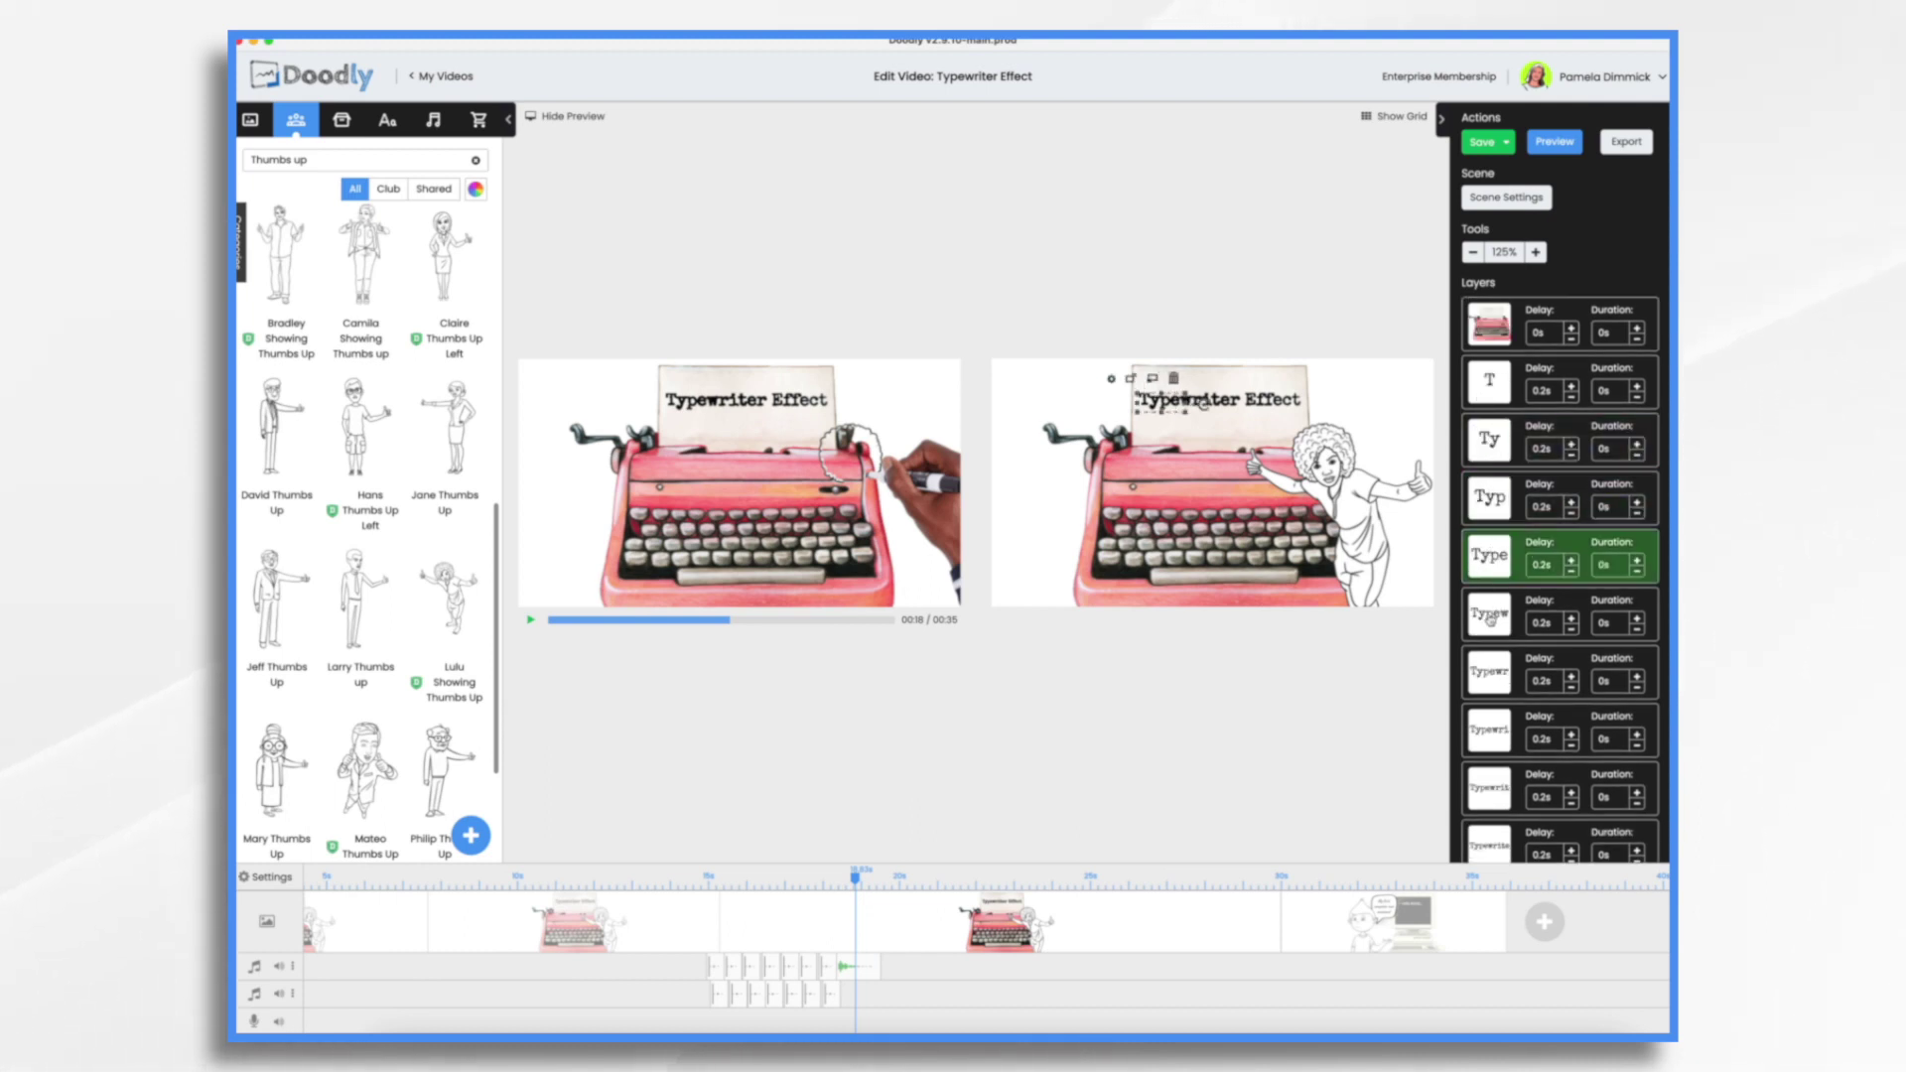
{"action": "left_click", "coordinate": [1490, 621]}
{"action": "left_click", "coordinate": [1490, 687]}
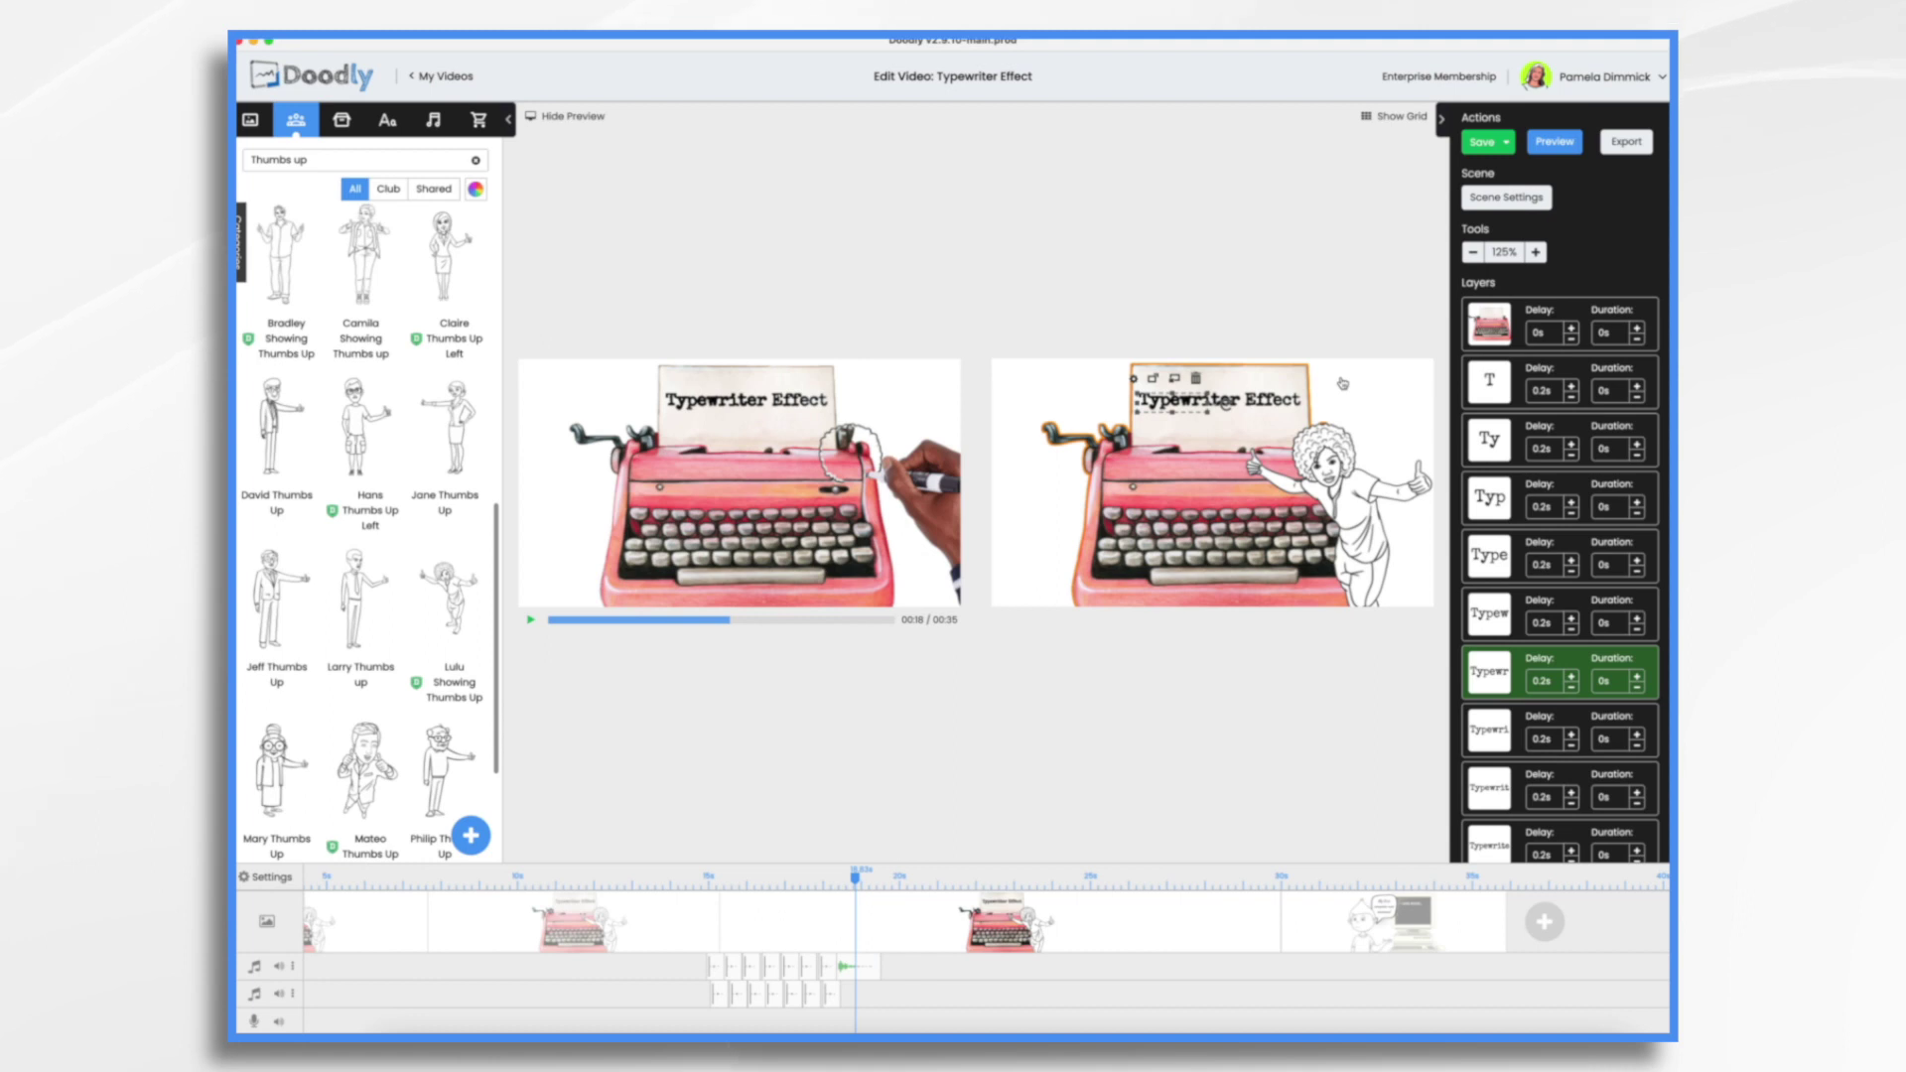
{"action": "left_click", "coordinate": [1493, 736]}
{"action": "left_click", "coordinate": [1495, 797]}
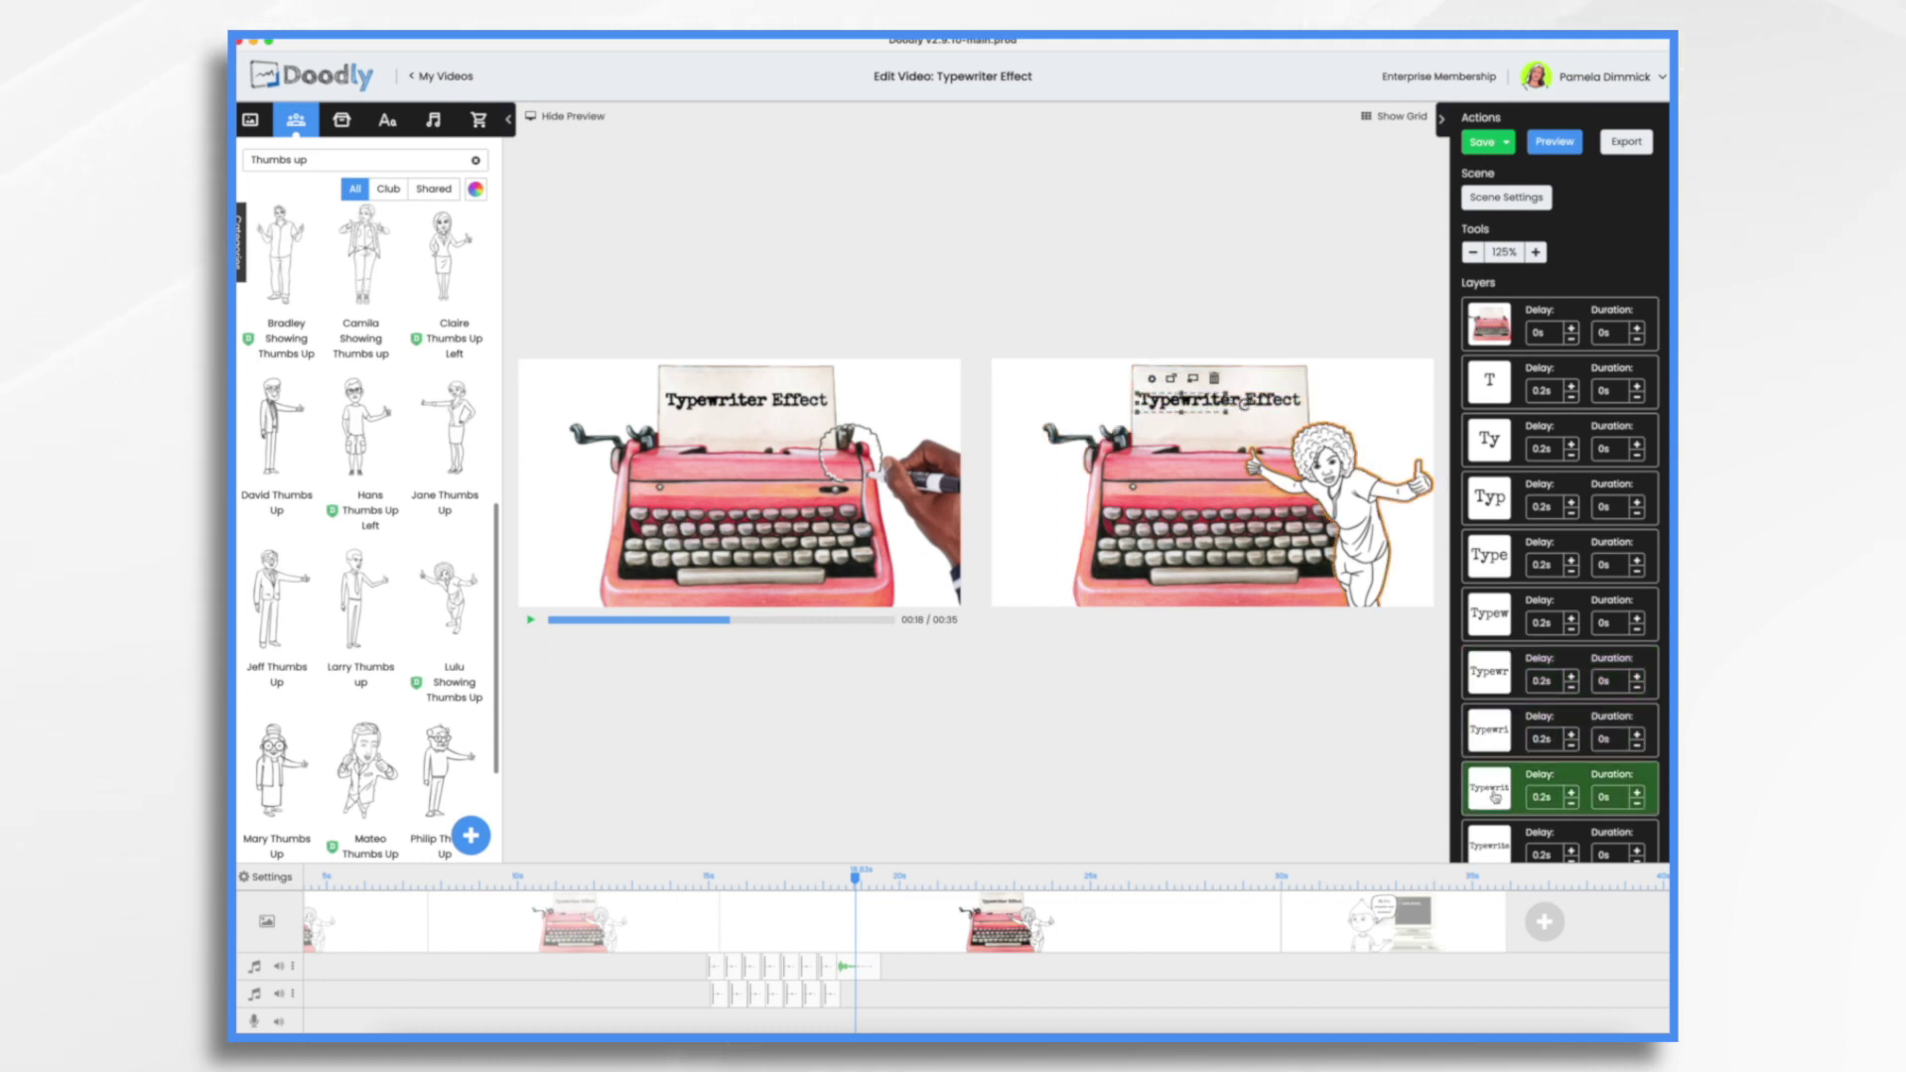
{"action": "left_click", "coordinate": [1497, 850]}
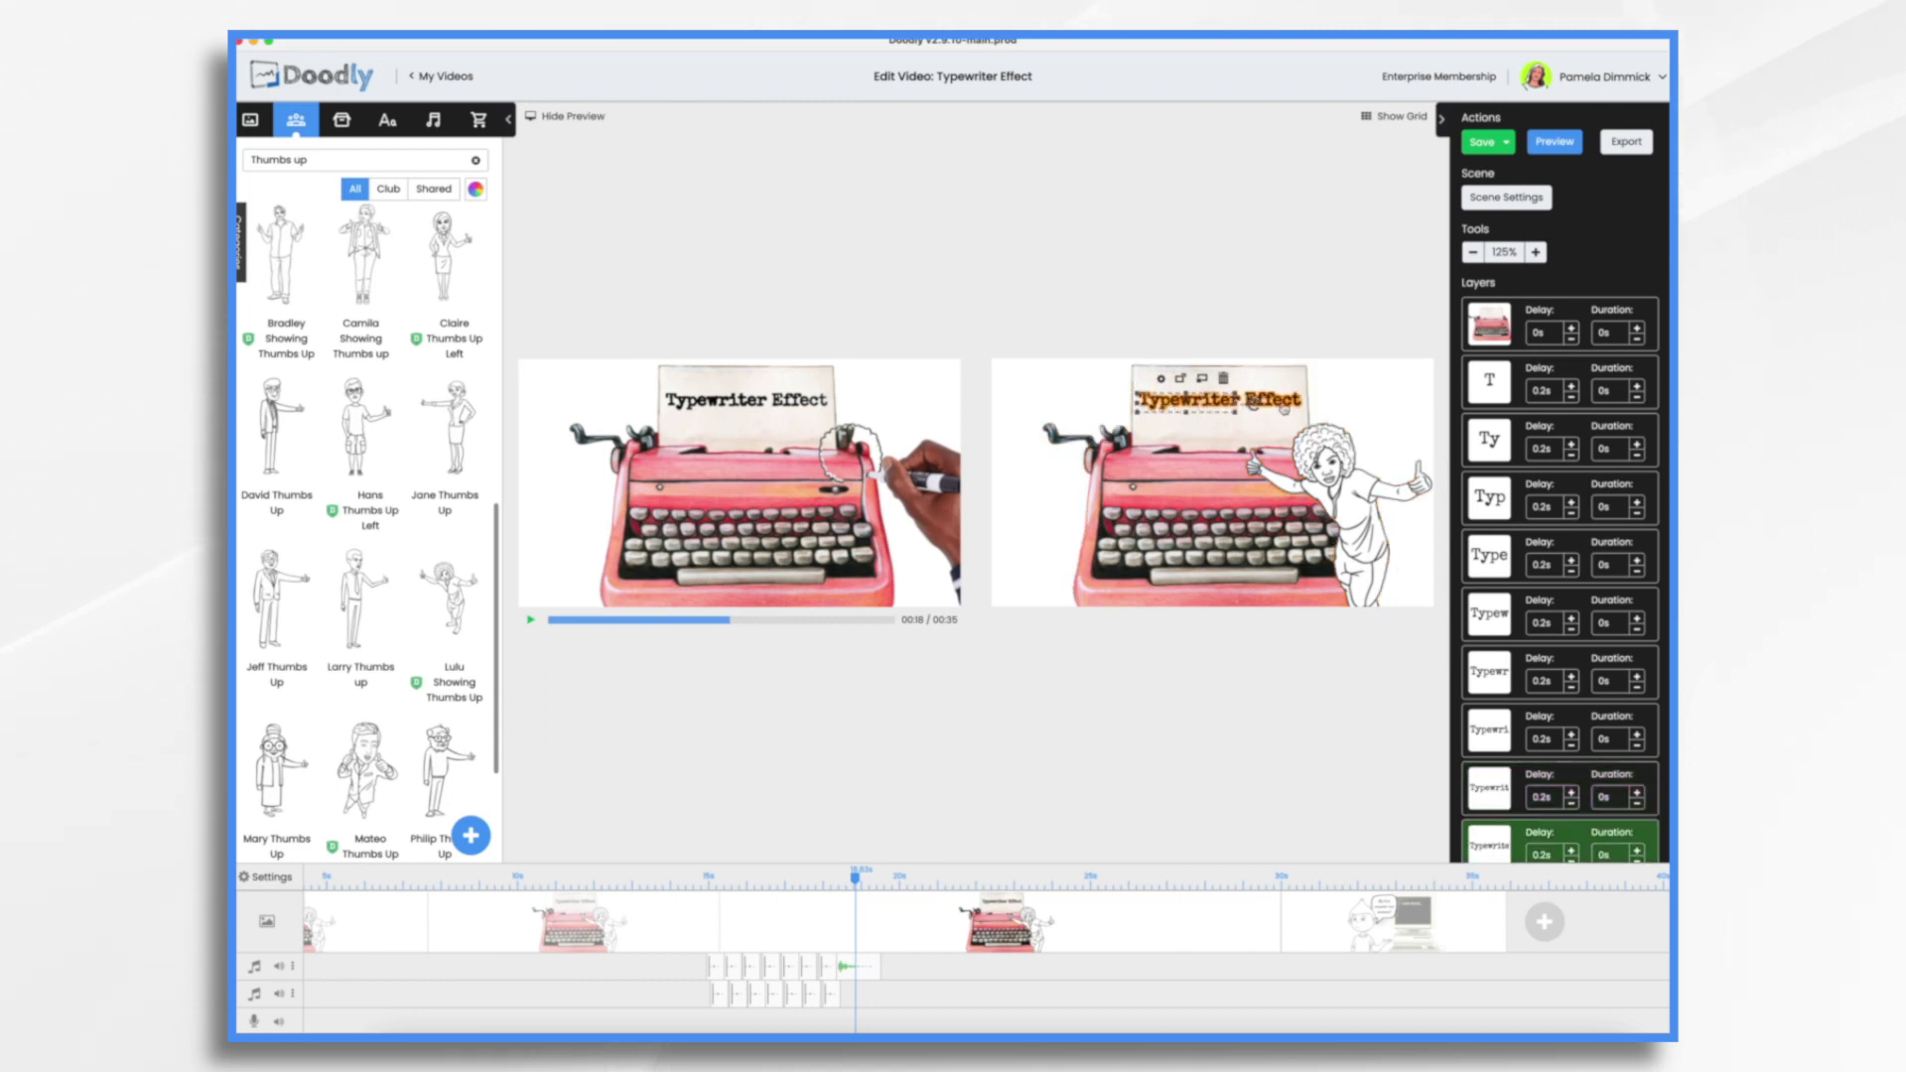
{"action": "scroll", "coordinate": [1479, 775], "scroll_direction": "down", "scroll_amount": 5}
{"action": "left_click", "coordinate": [1479, 775]}
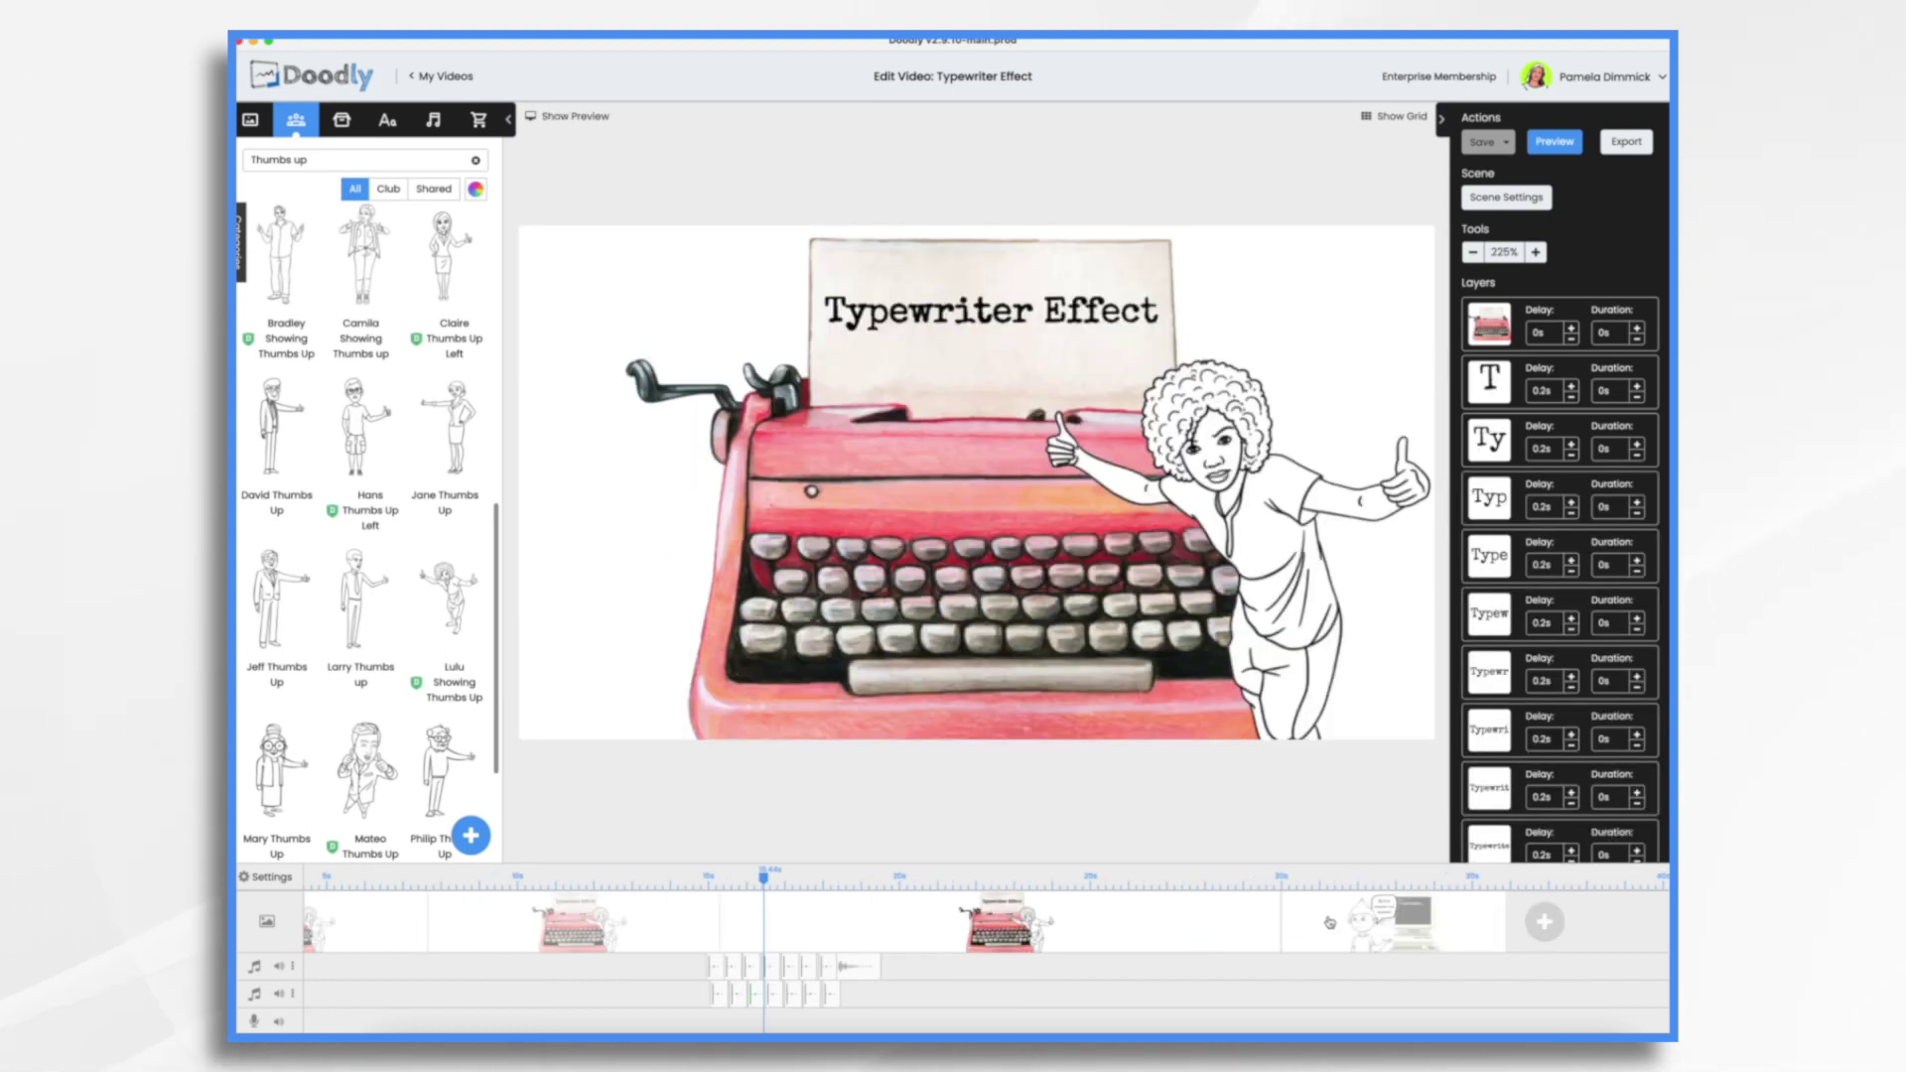
Open the boy-and-computer scene and bring up the '> Hello World...' text for editing
{"action": "left_click", "coordinate": [1329, 922]}
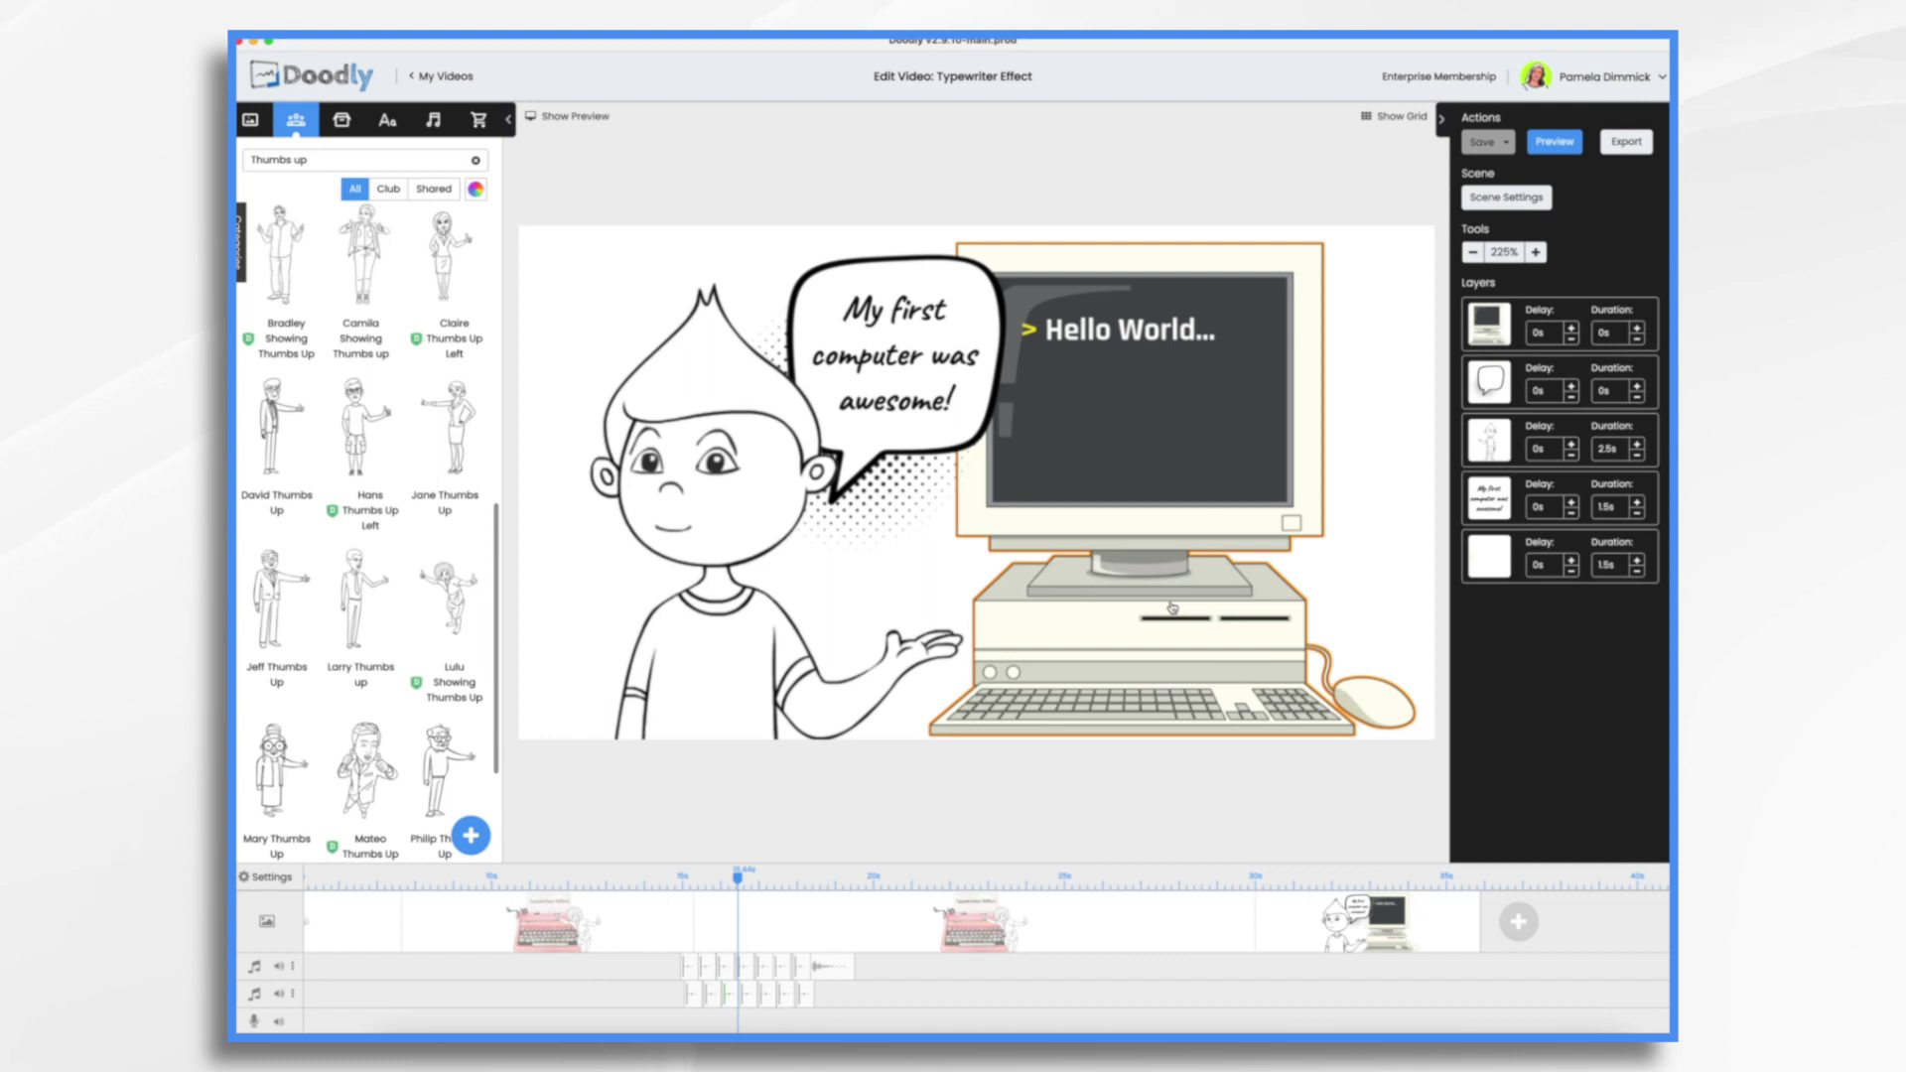
{"action": "left_click", "coordinate": [1131, 605]}
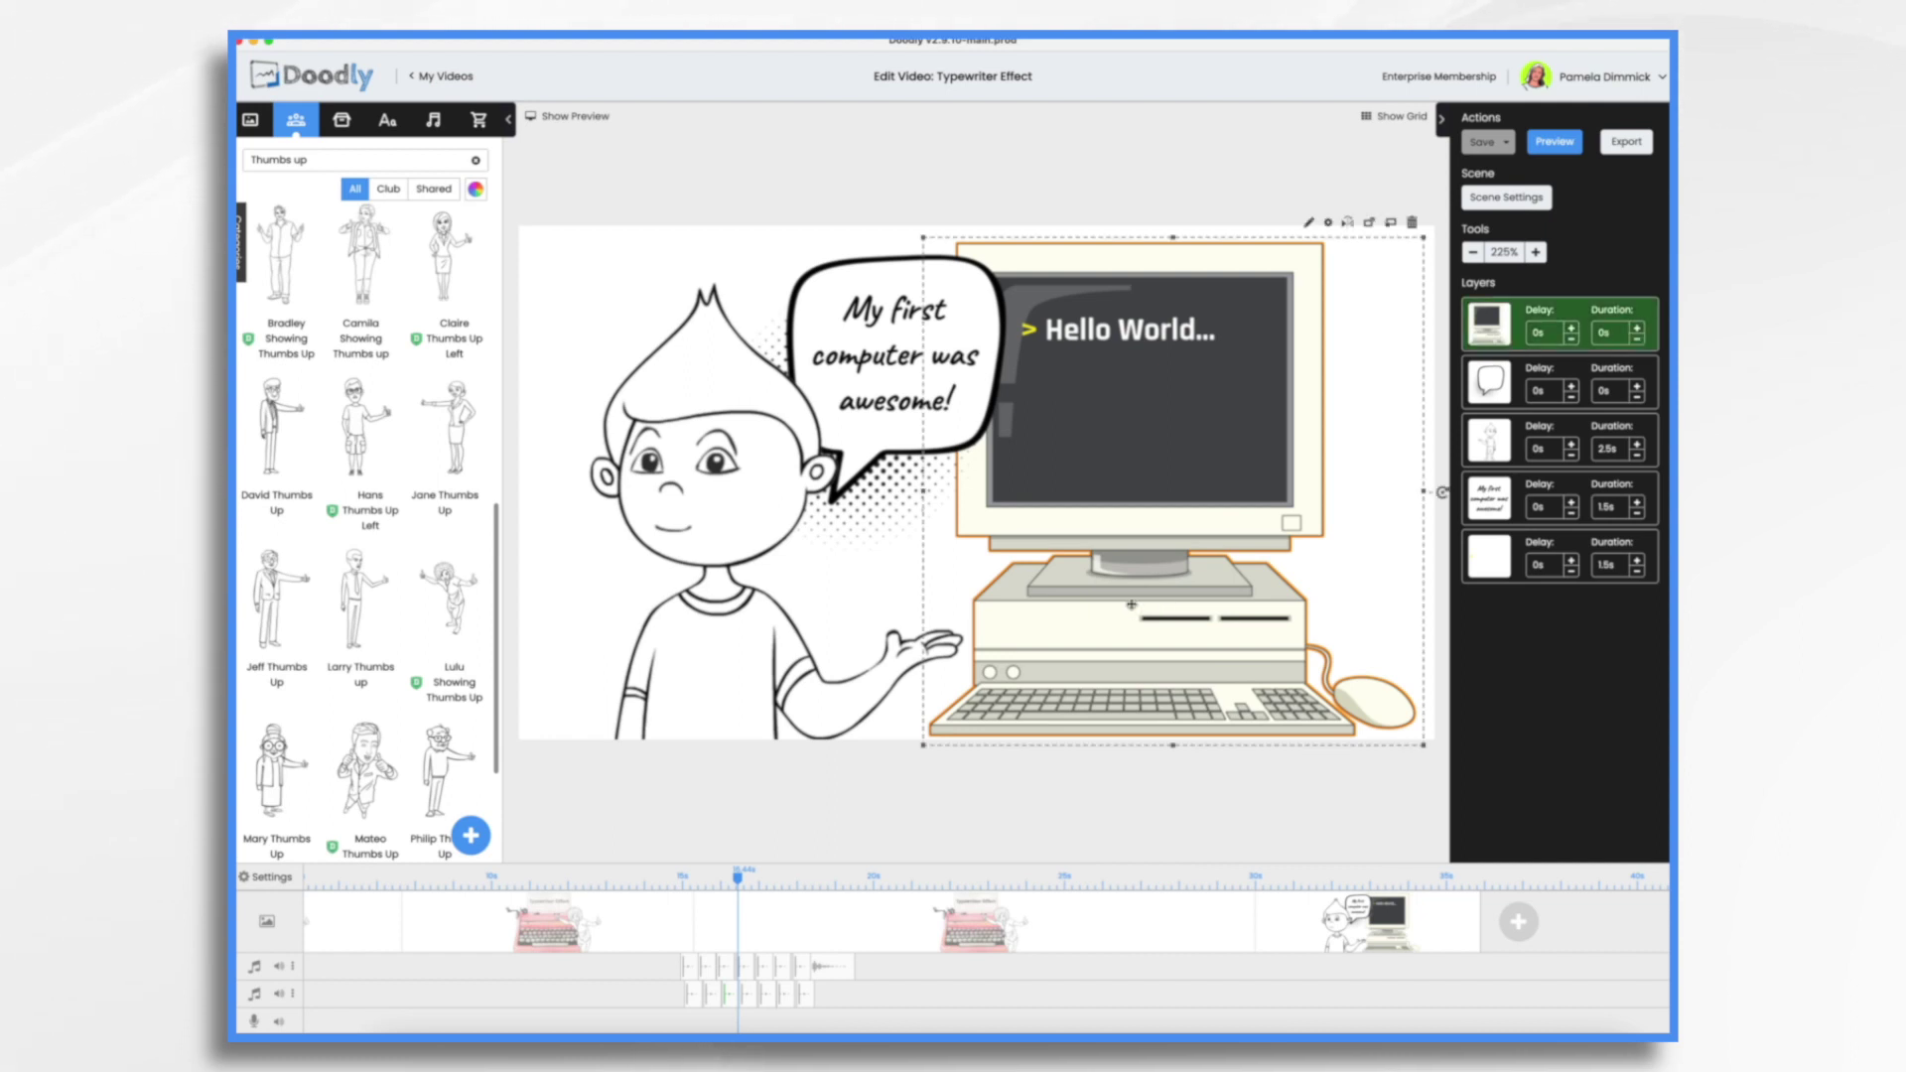
{"action": "left_click", "coordinate": [1122, 330]}
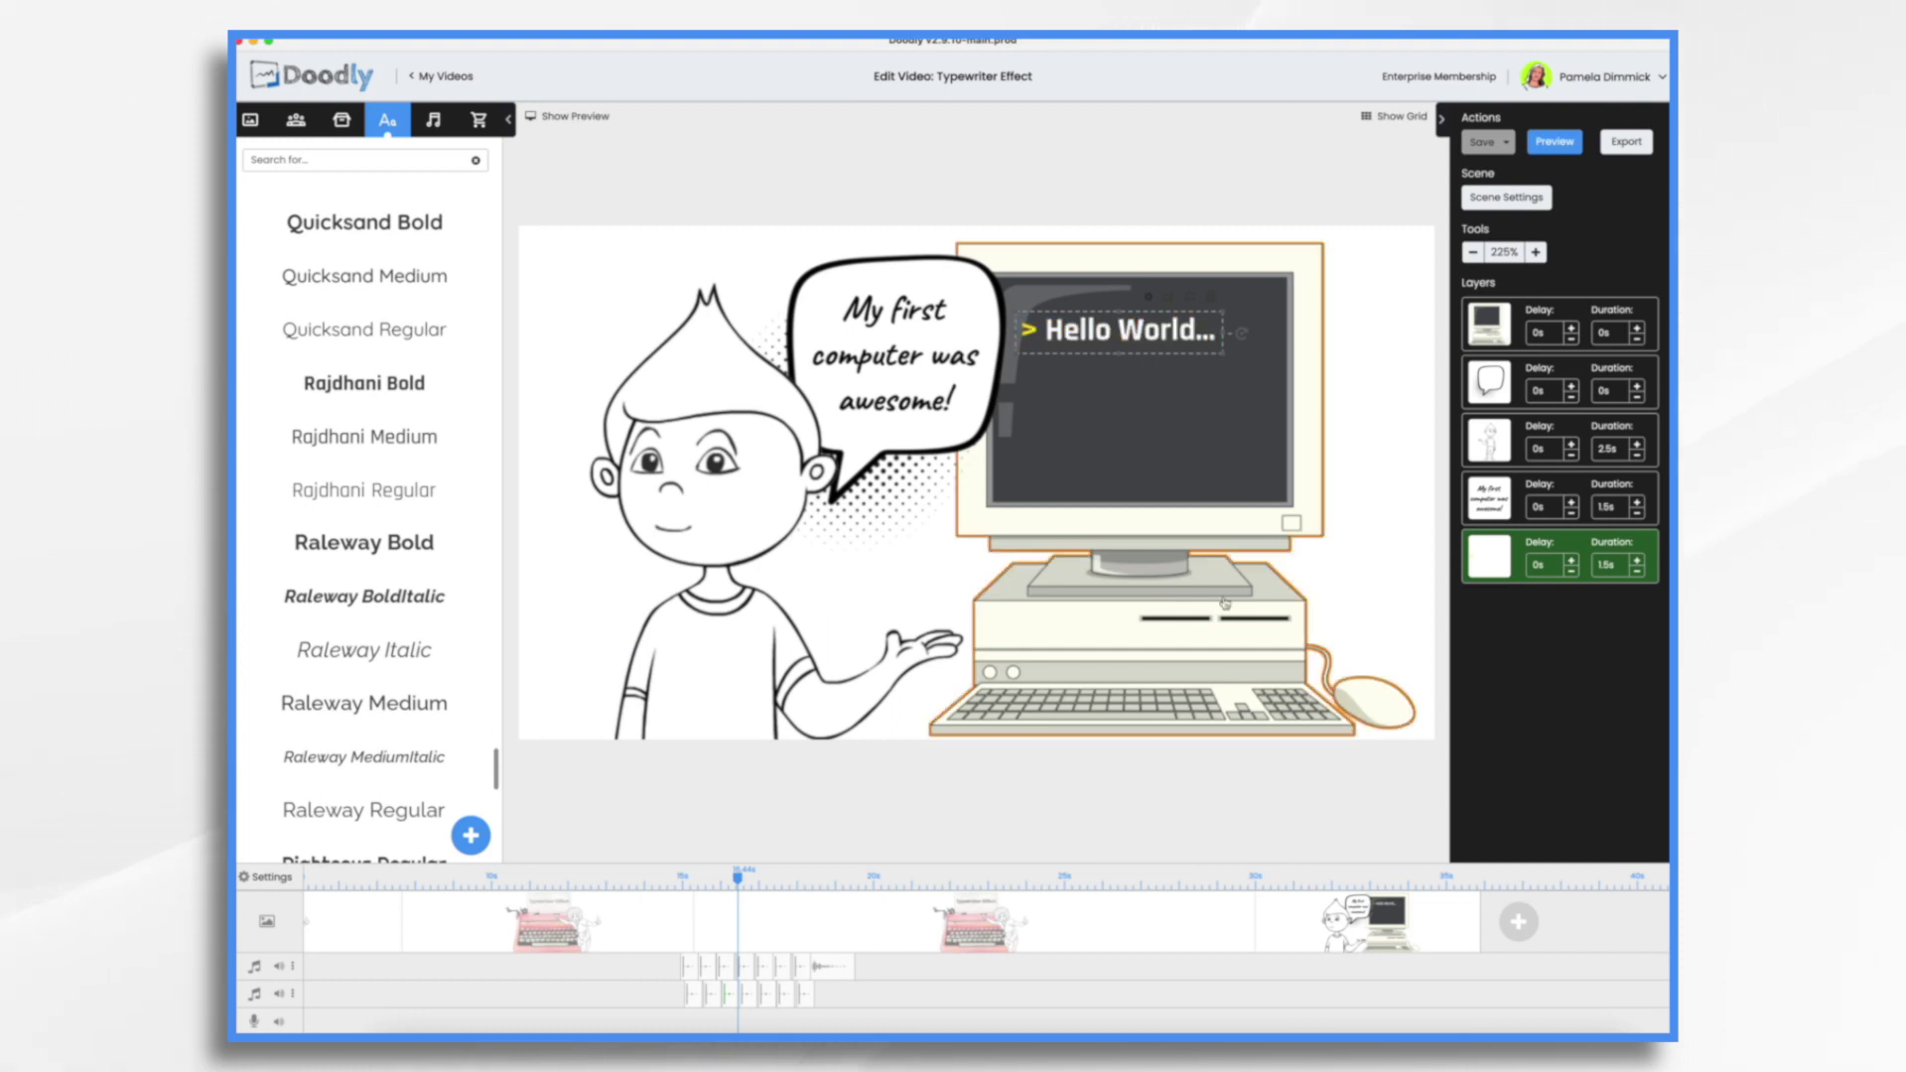
{"action": "double_click", "coordinate": [1073, 340]}
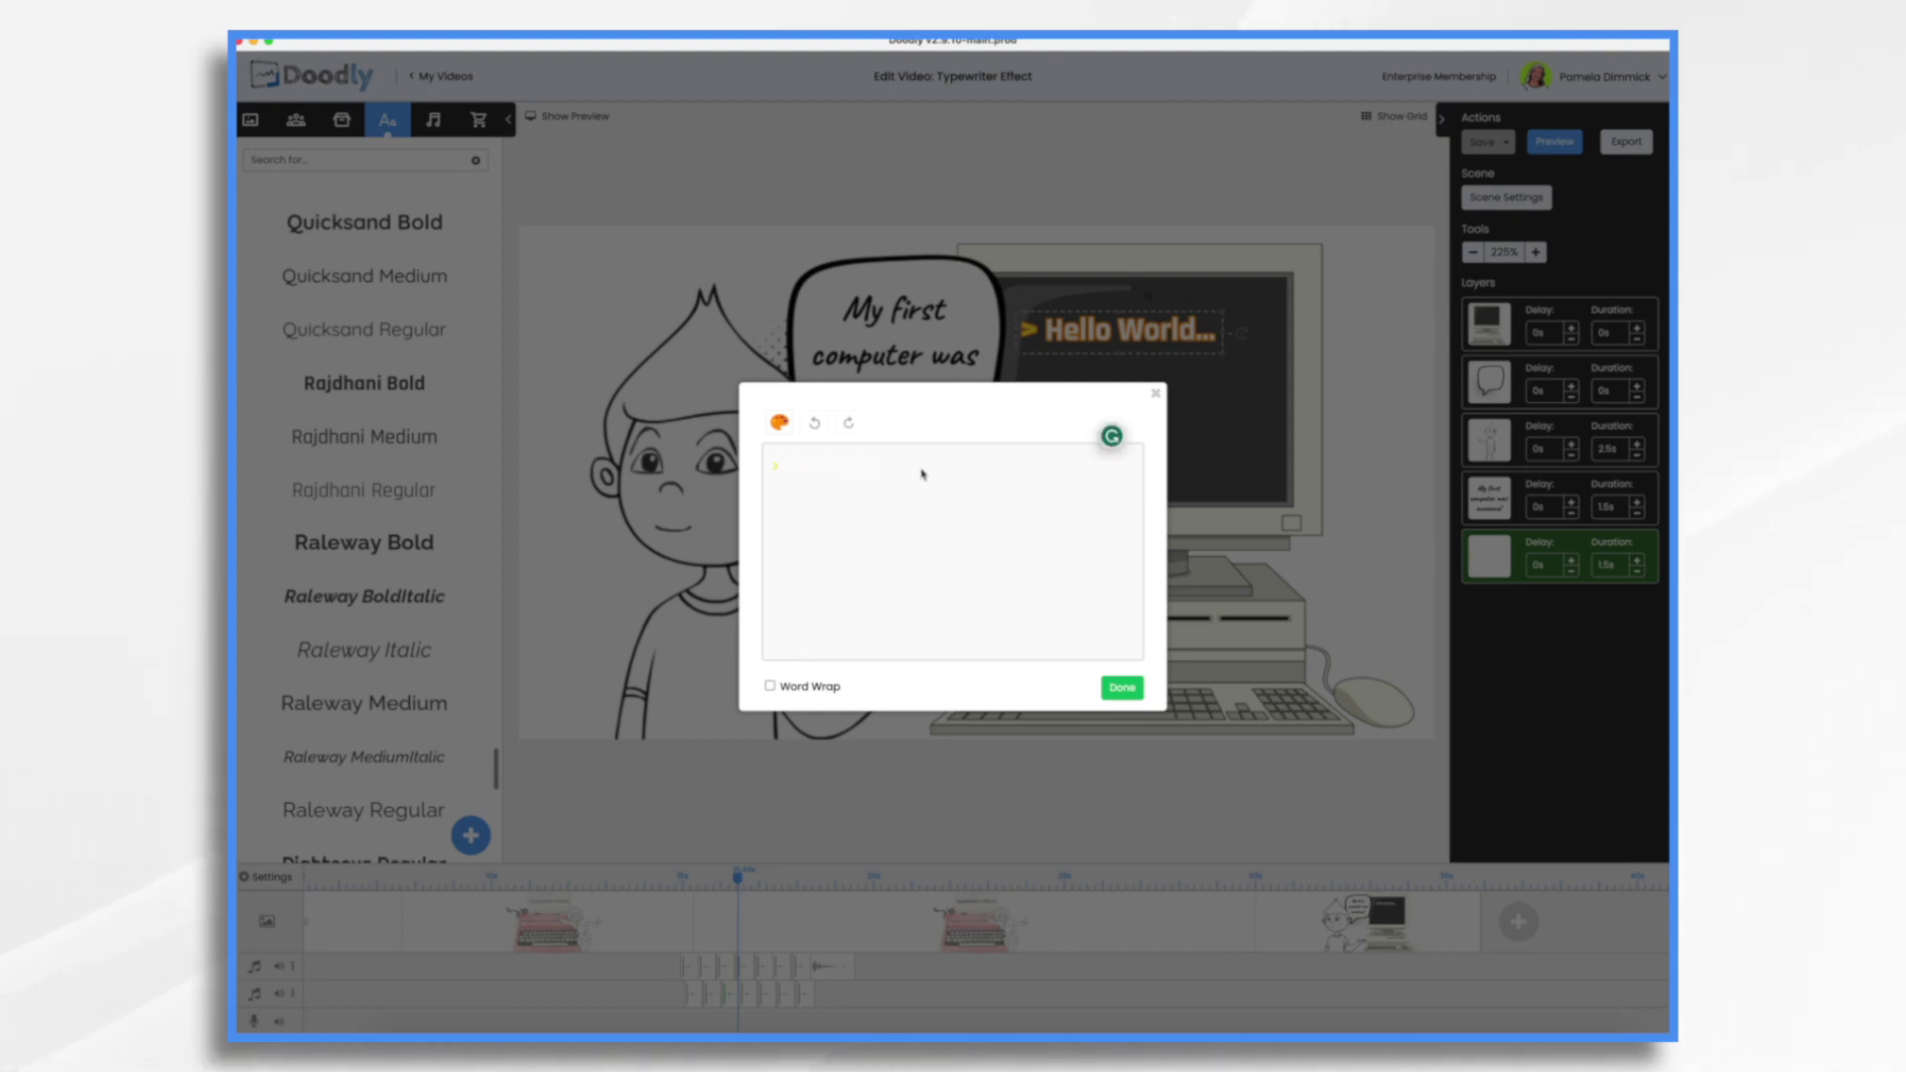
Recolour the selected '> Hello World...' text green and confirm the edit
{"action": "left_click_drag", "start_coordinate": [878, 467], "coordinate": [825, 467]}
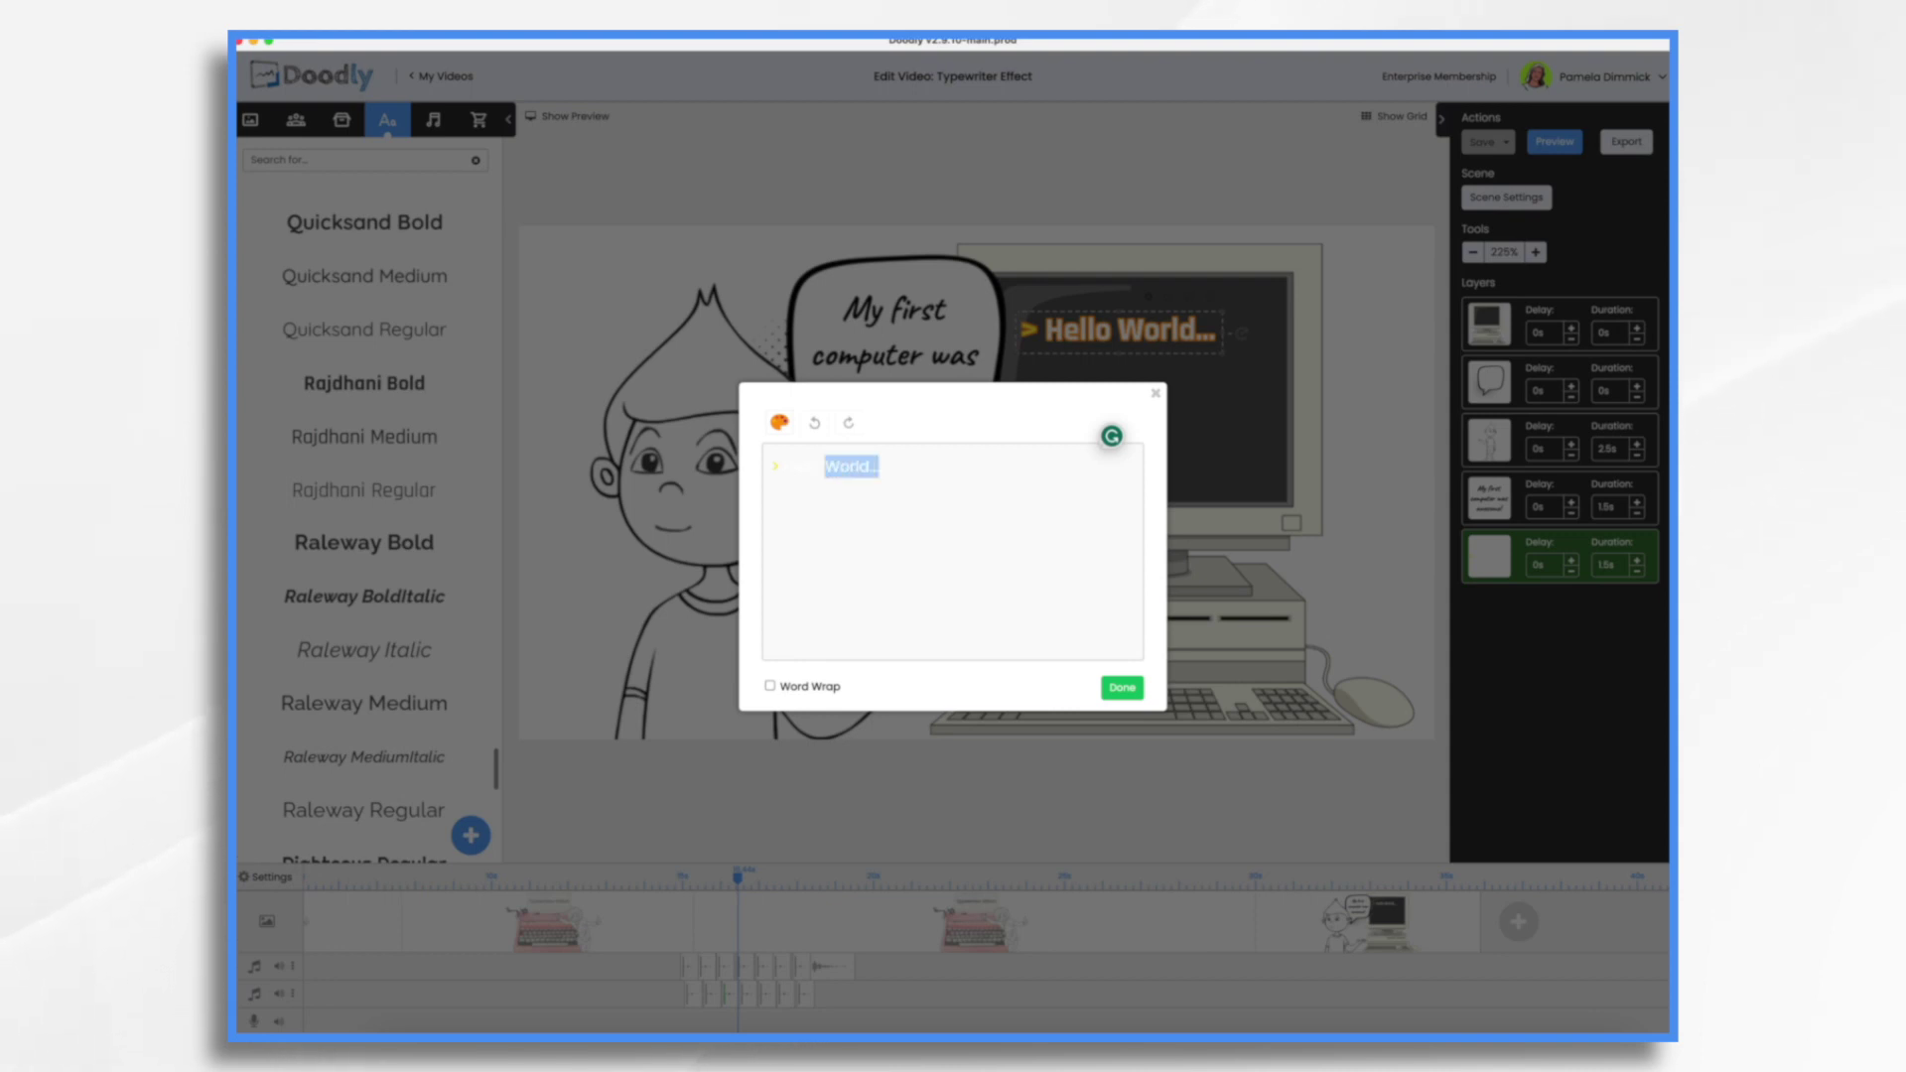
{"action": "left_click", "coordinate": [781, 422]}
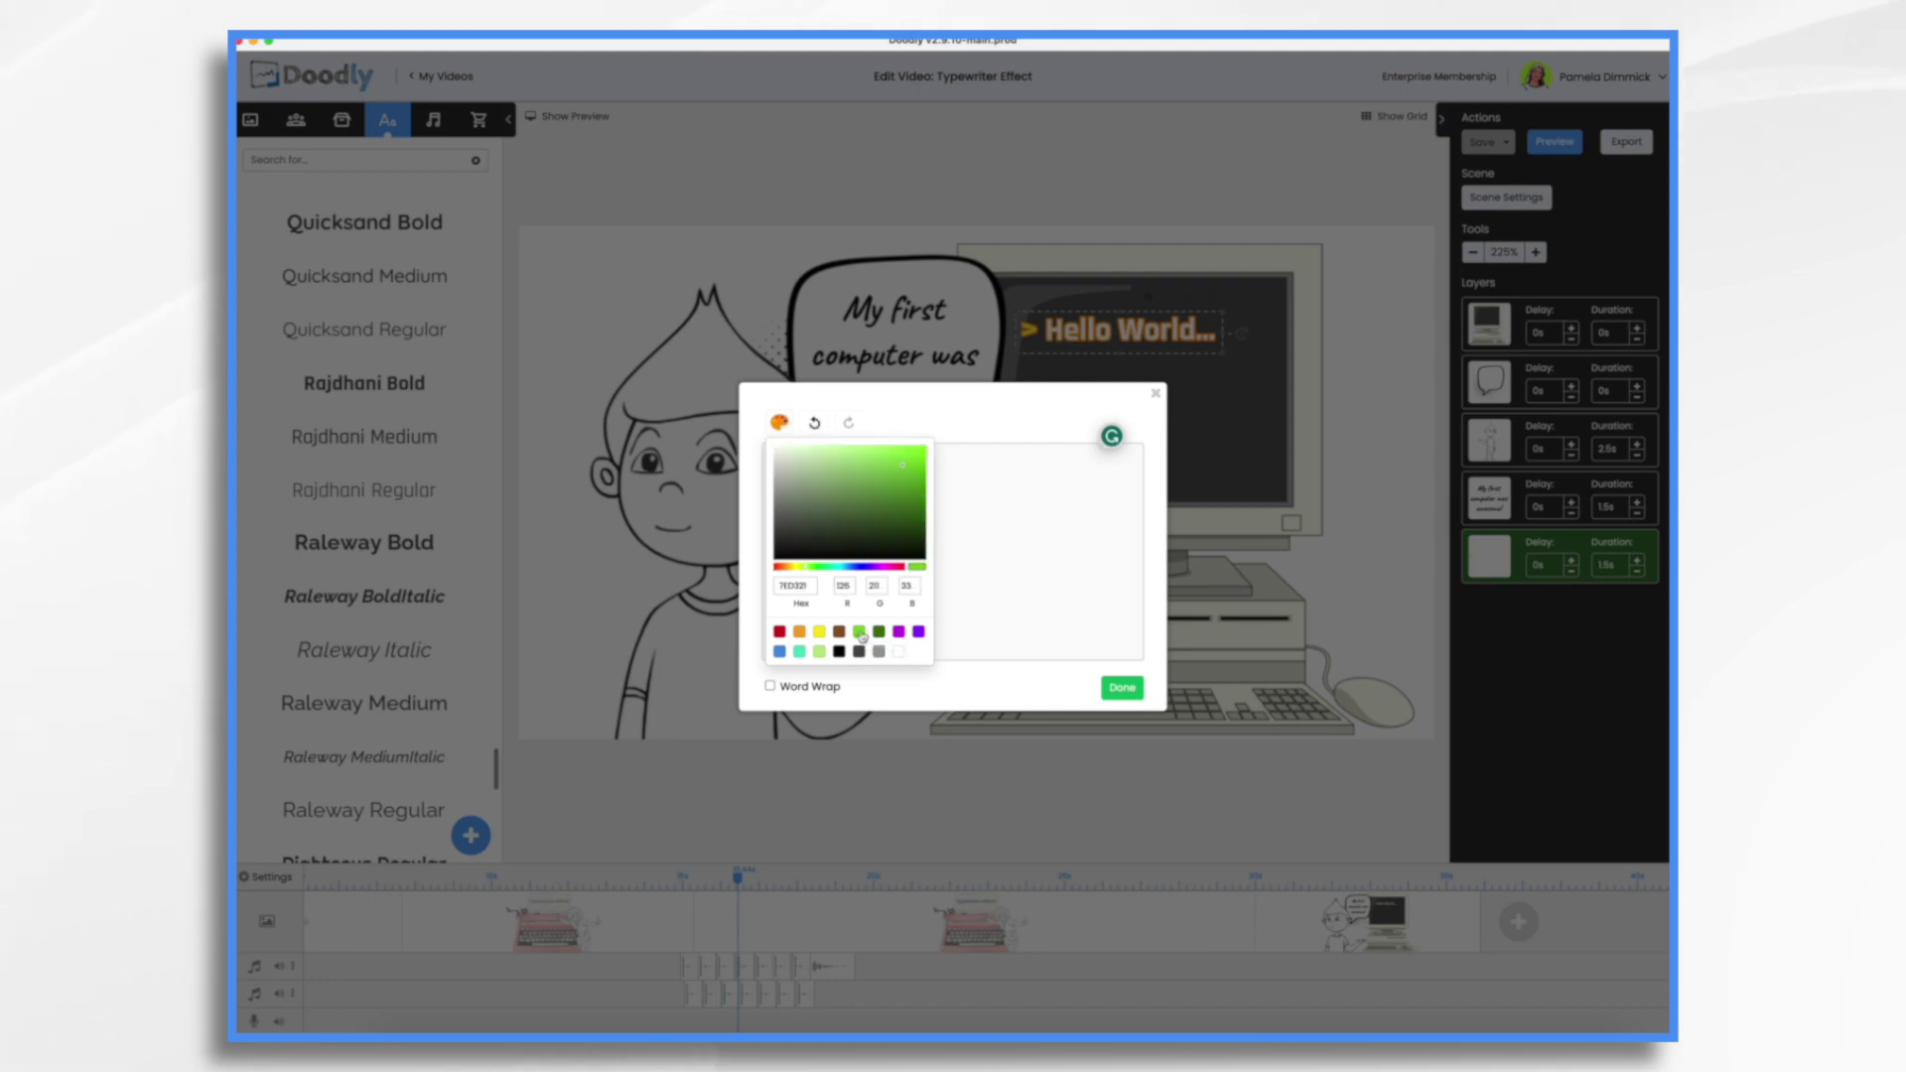
{"action": "left_click", "coordinate": [1125, 689]}
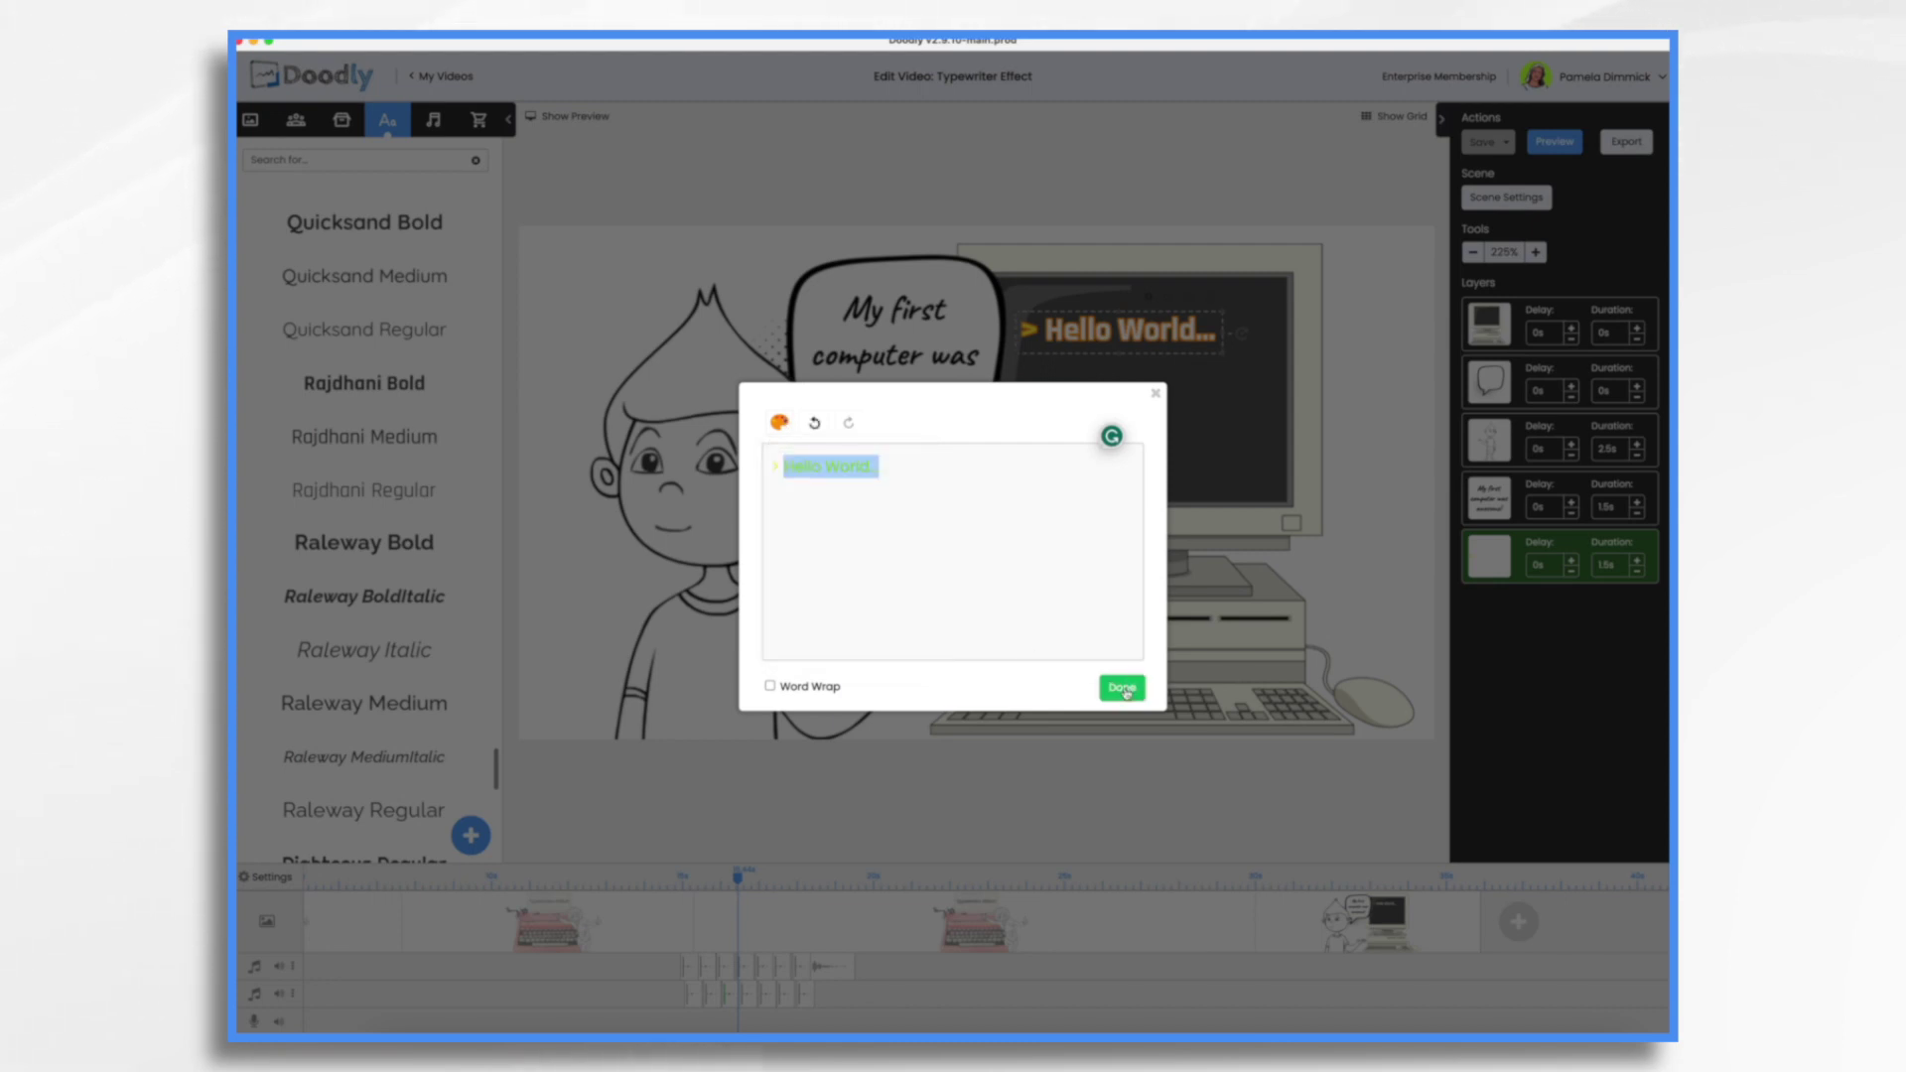
{"action": "left_click", "coordinate": [1122, 692]}
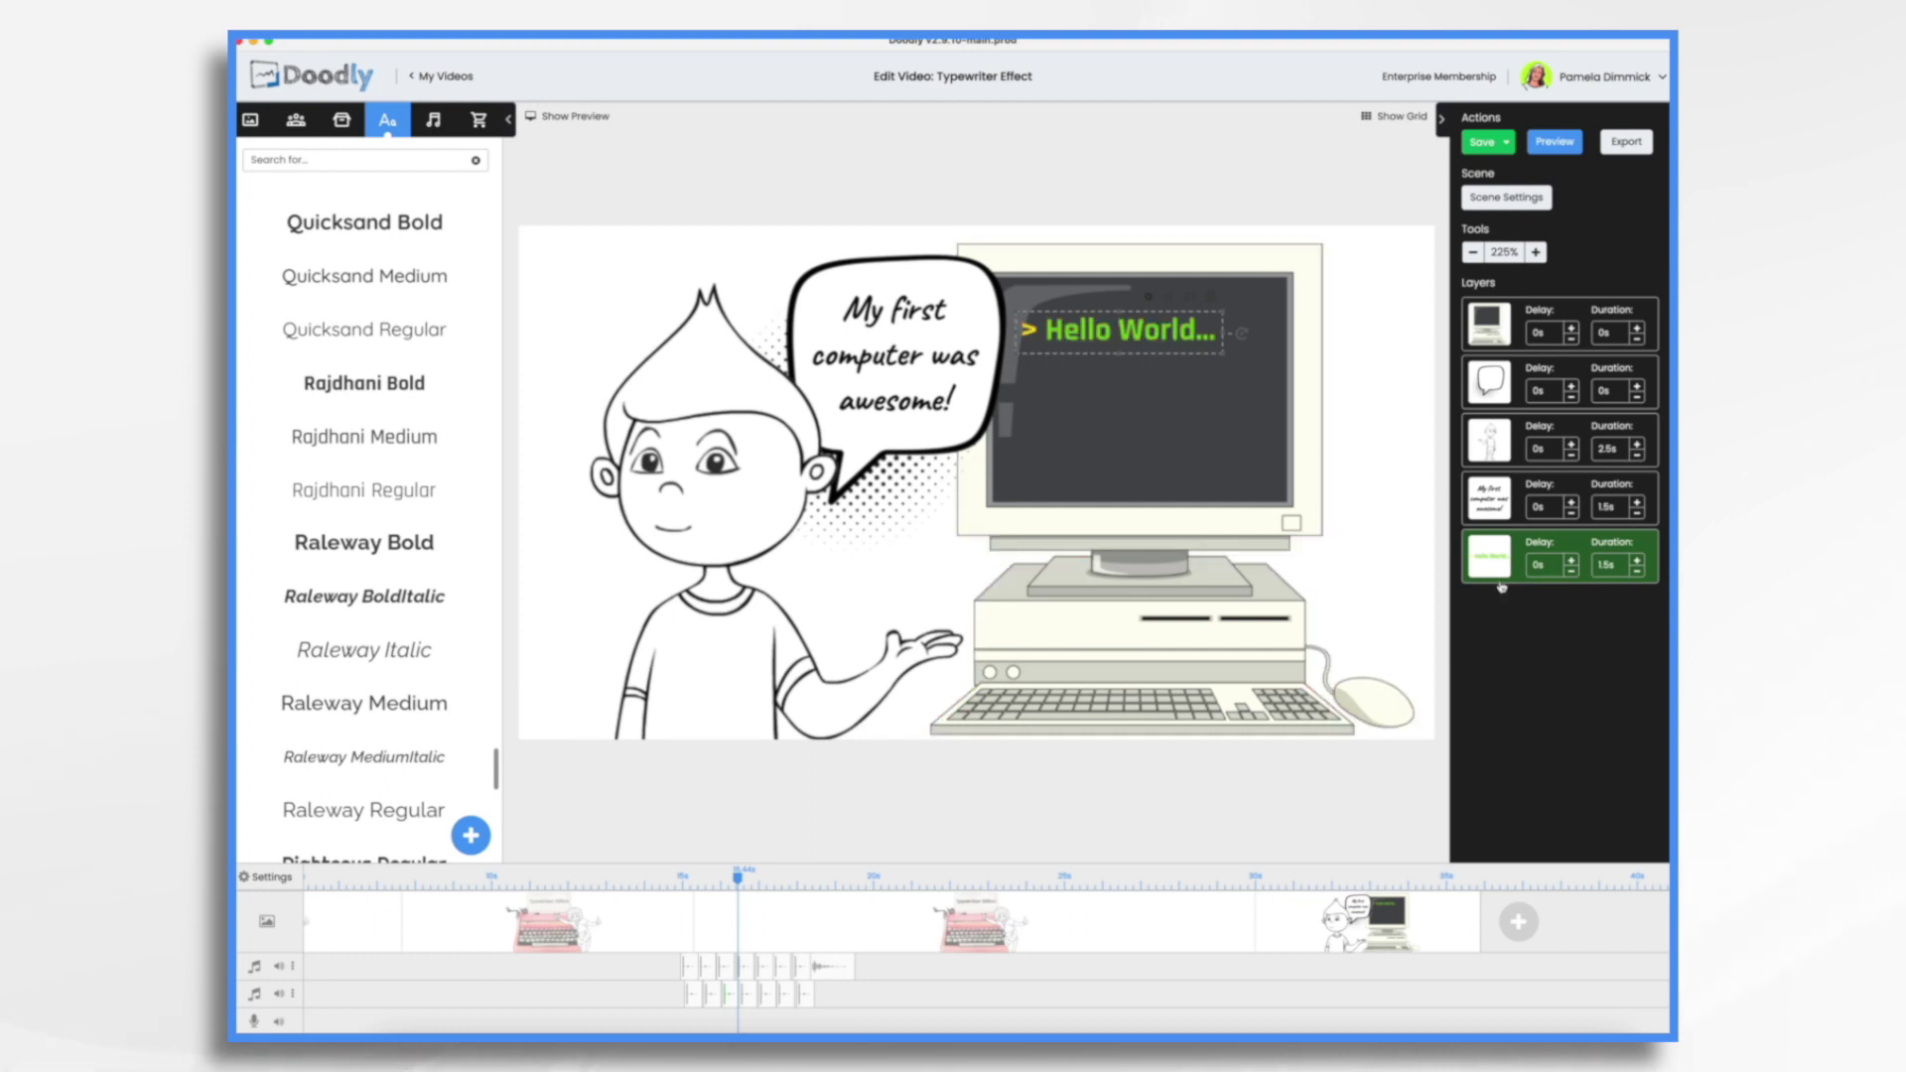
Give the '> Hello World...' text layer a 0s duration and a 0.2s delay
{"action": "left_click", "coordinate": [1638, 574]}
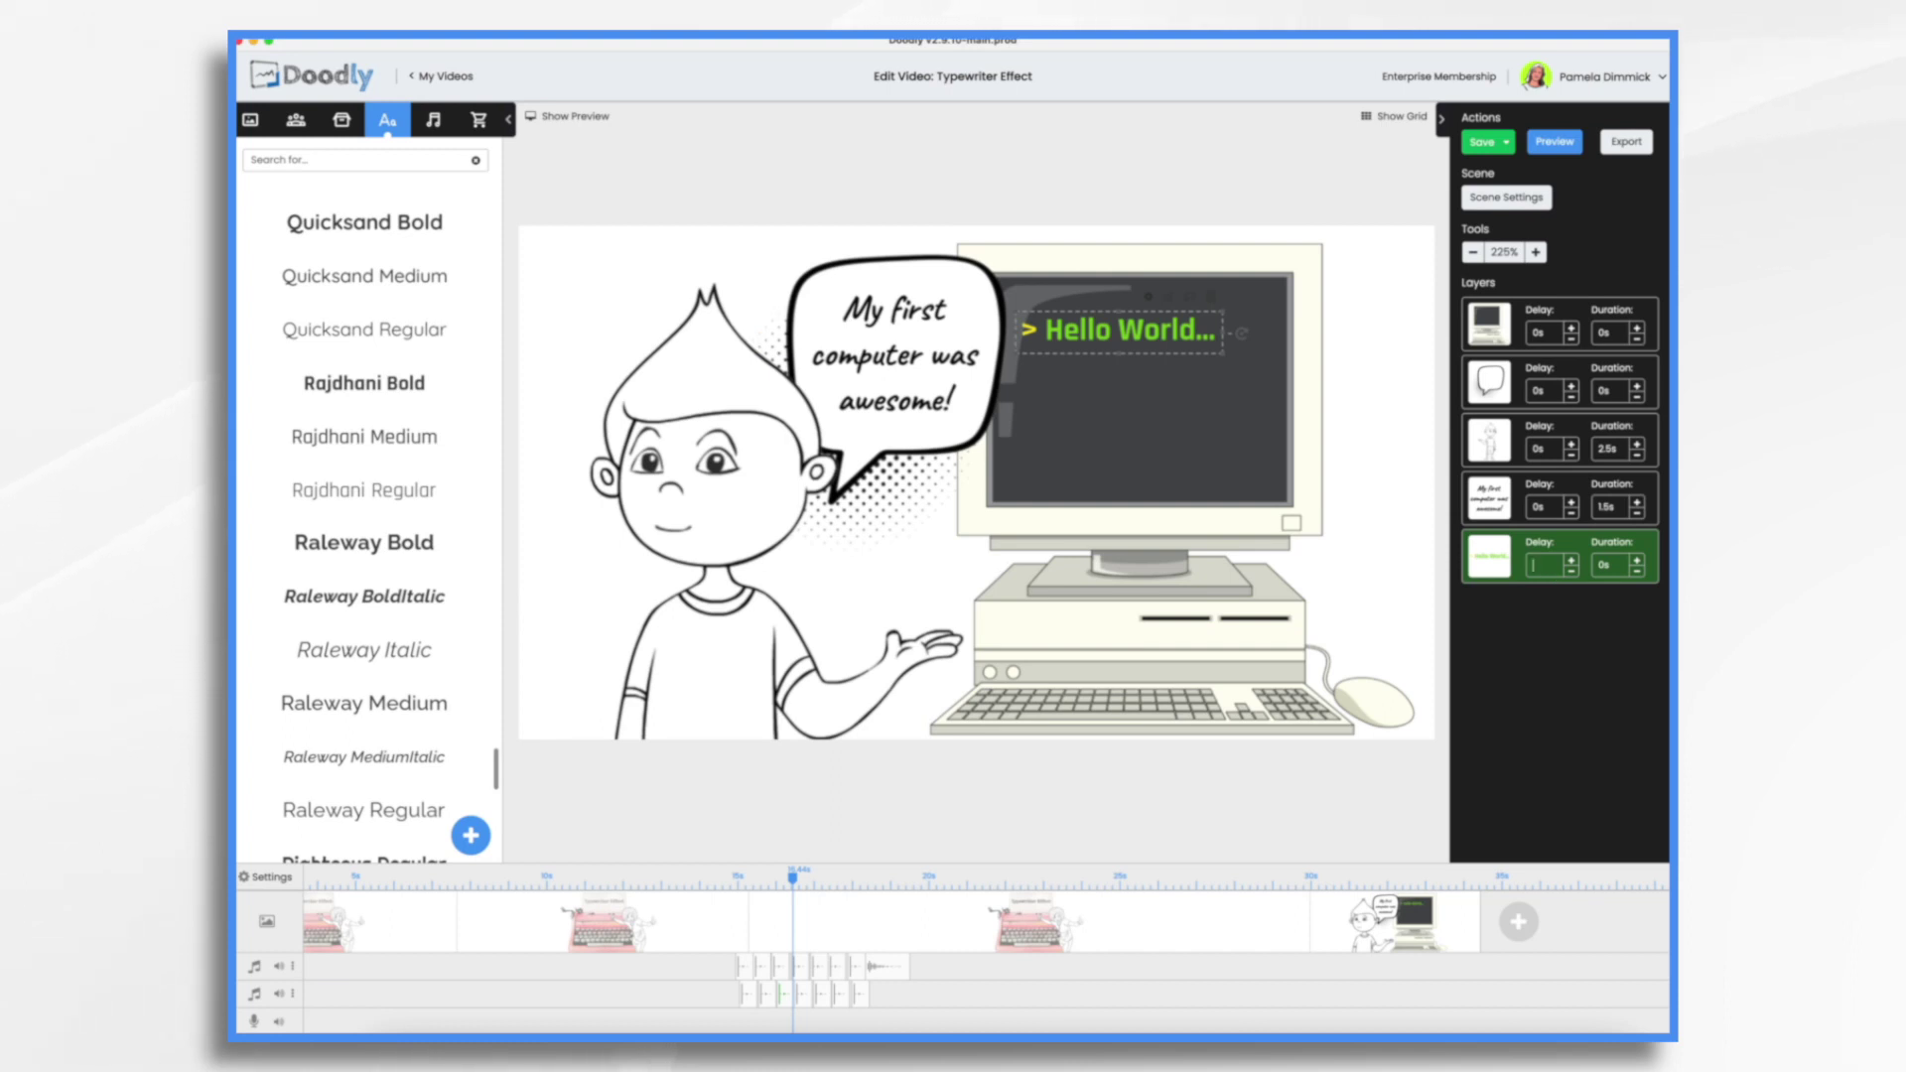
{"action": "type", "text": "0.2"}
{"action": "key", "text": "Return"}
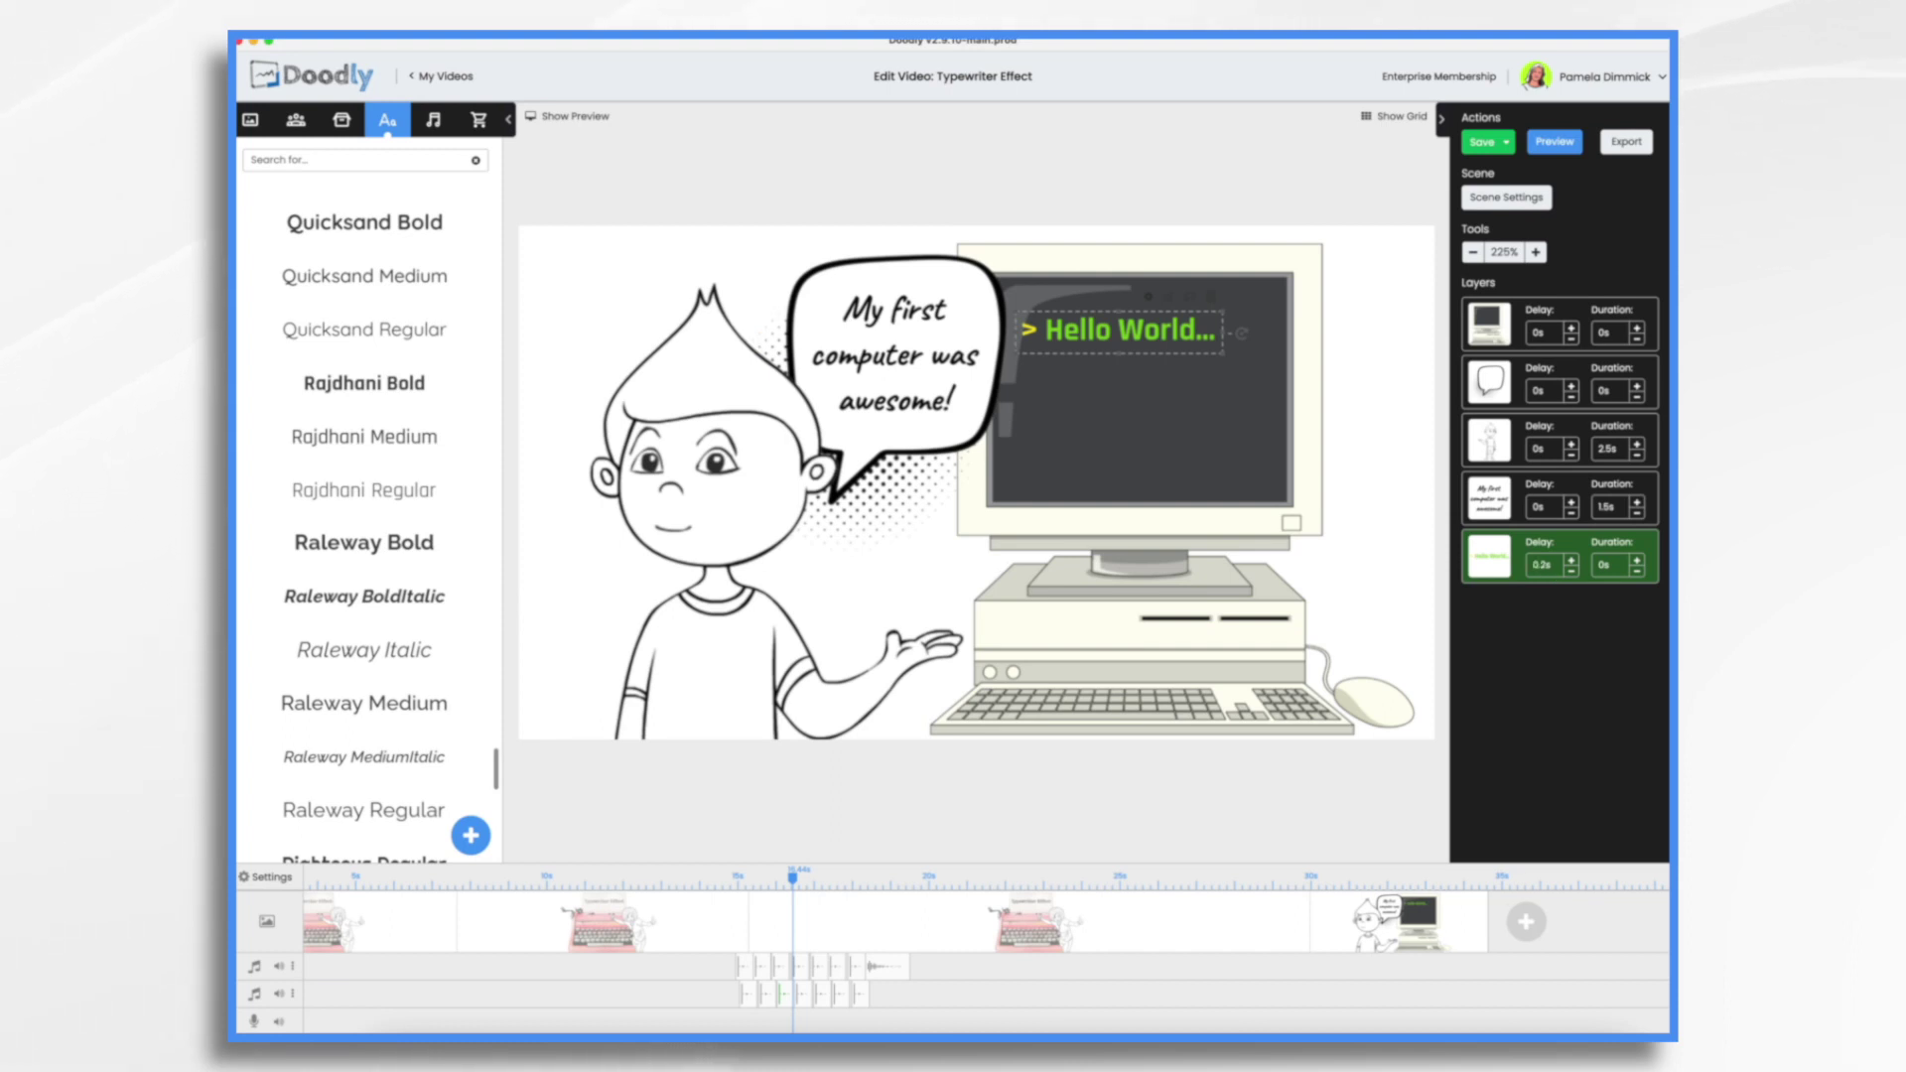
{"action": "left_click", "coordinate": [880, 920]}
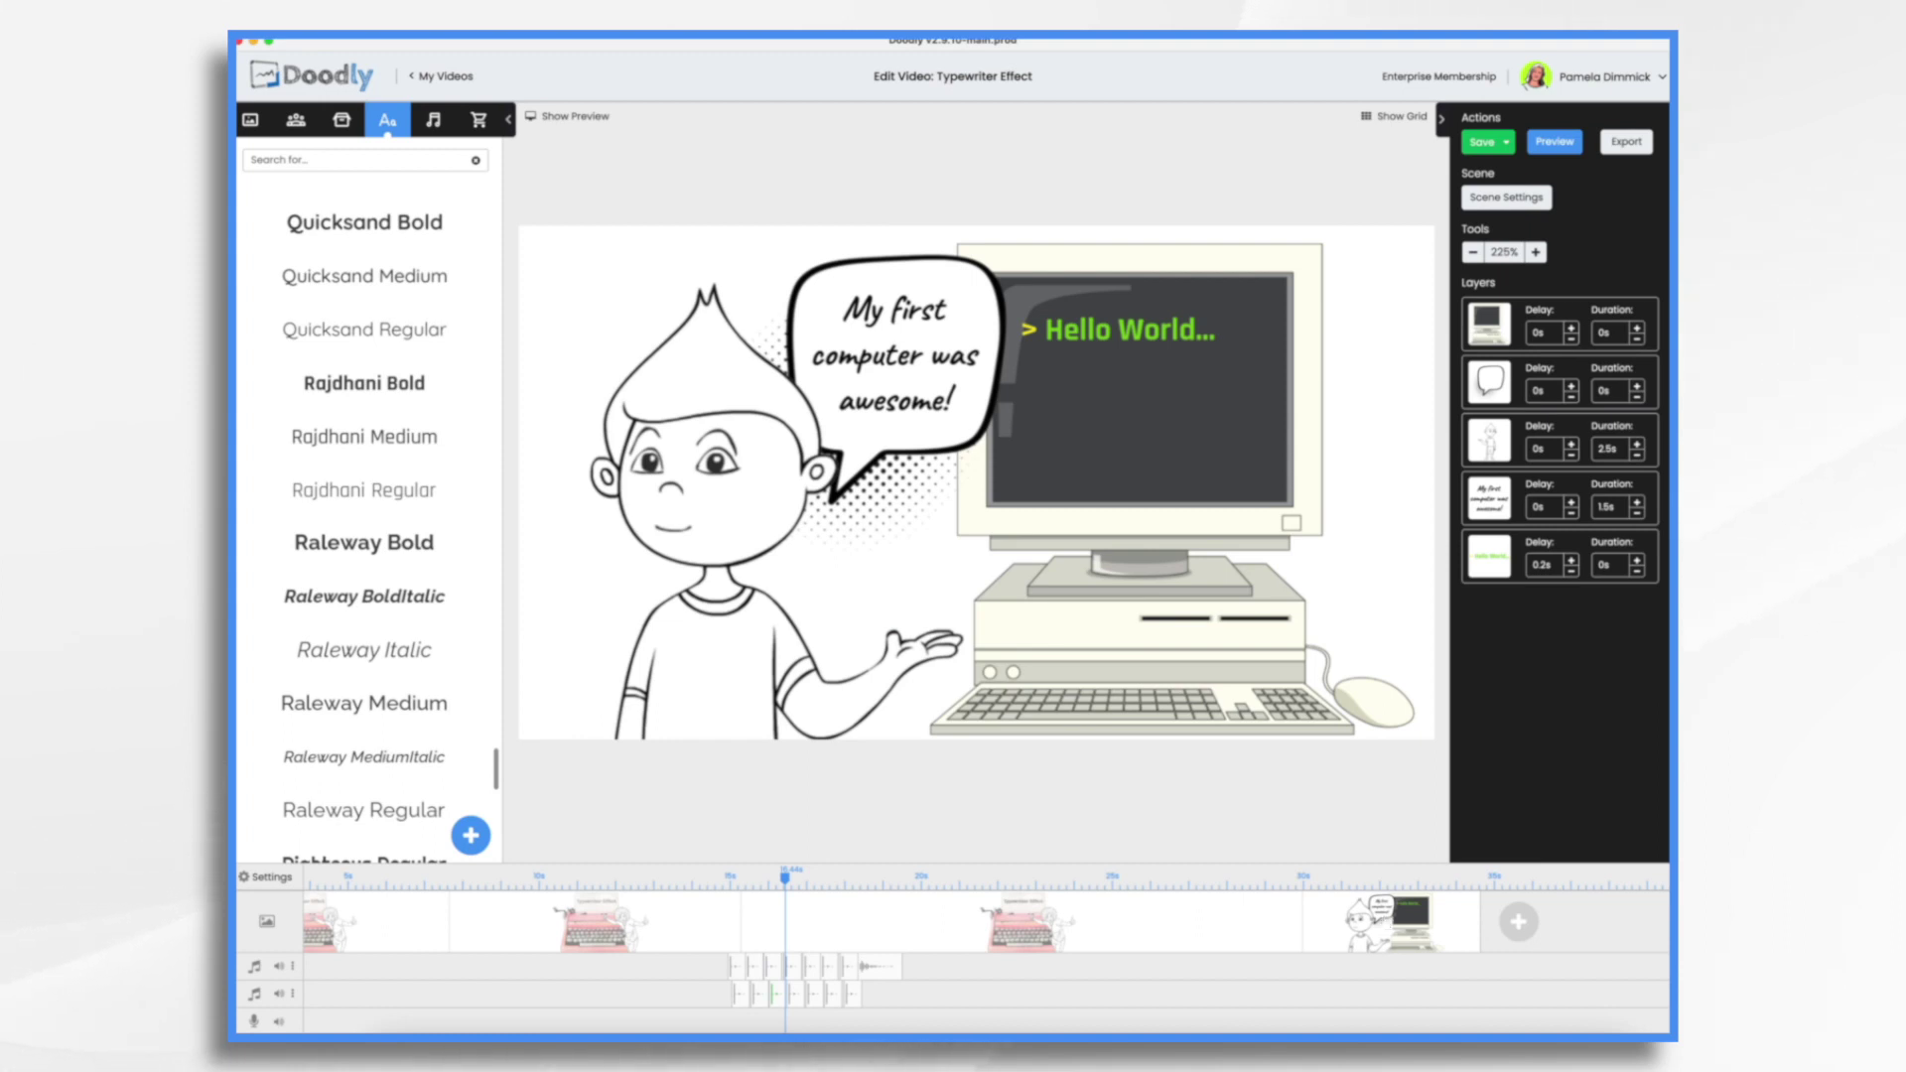
Paste several copies of the green Hello World text layer, each keeping 0.2s delay and 0s duration
{"action": "left_click", "coordinate": [1506, 553]}
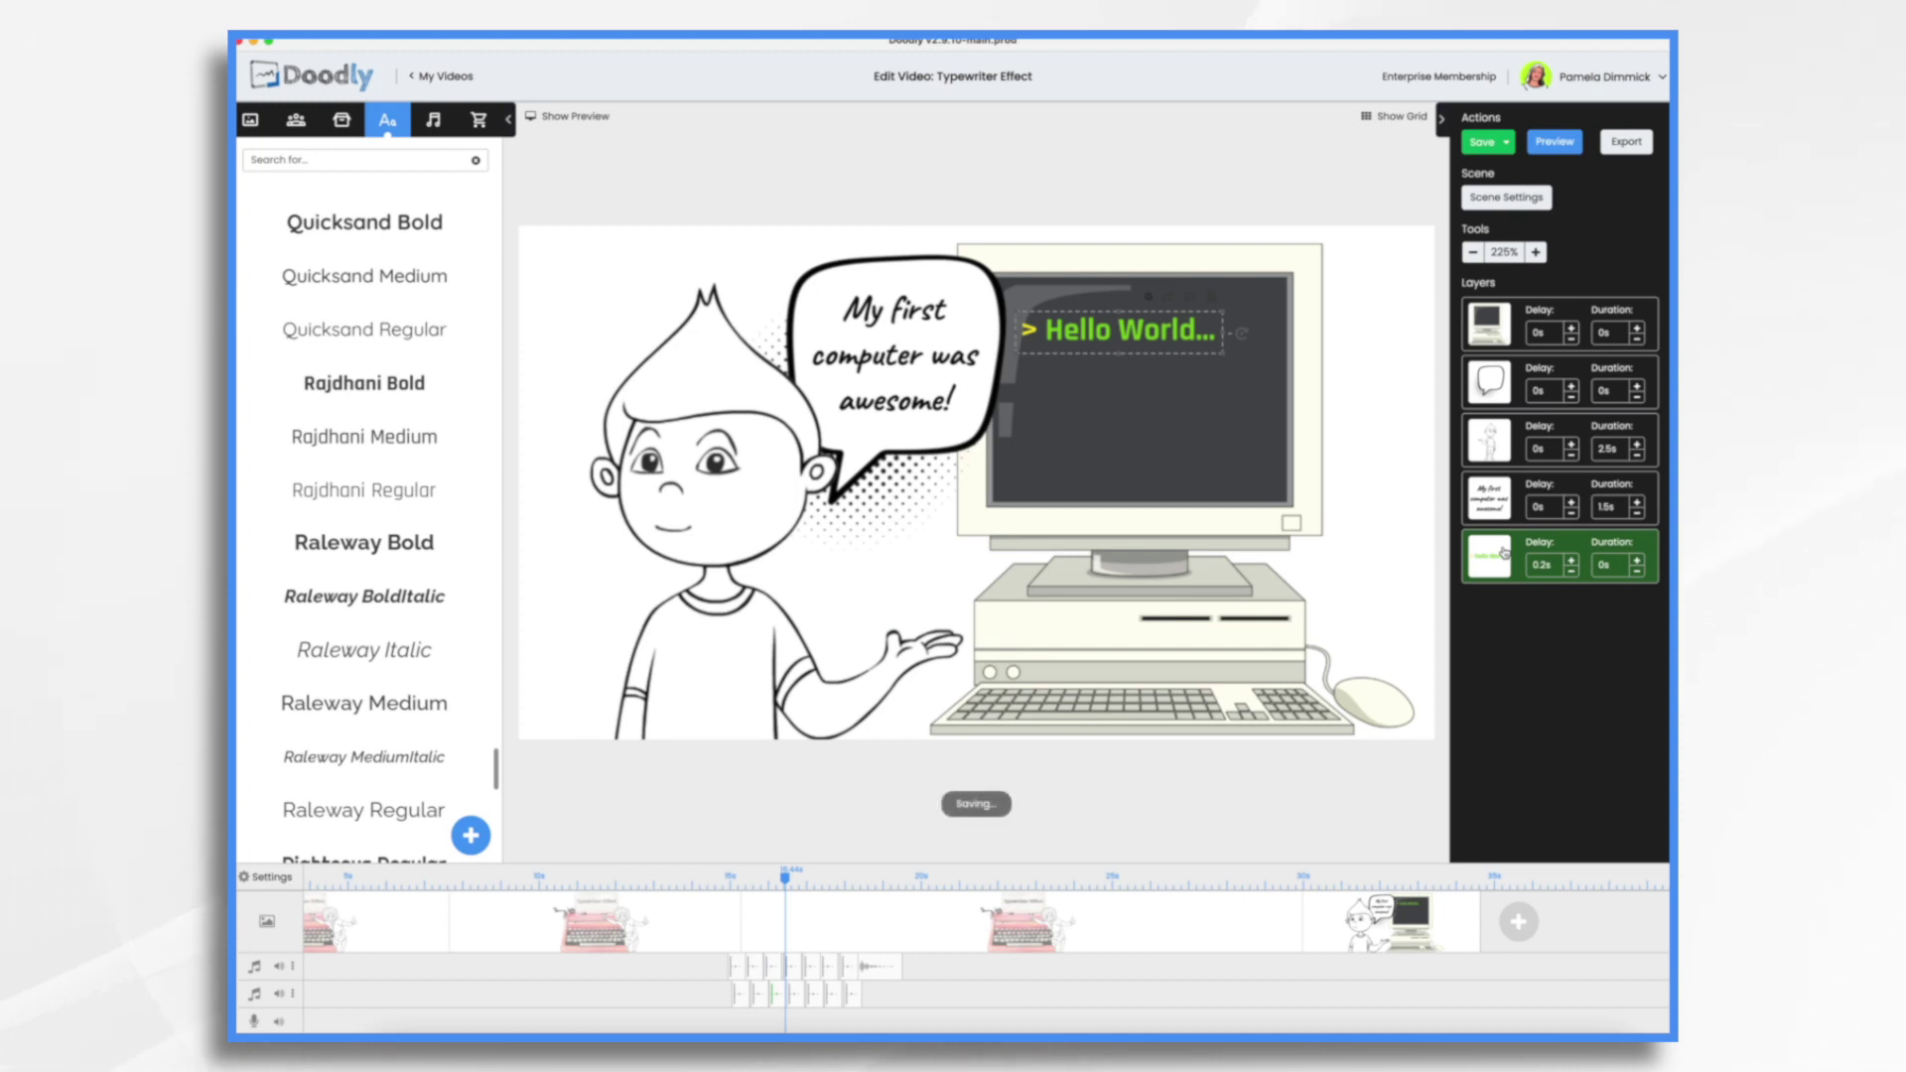
{"action": "key", "text": "ctrl+v"}
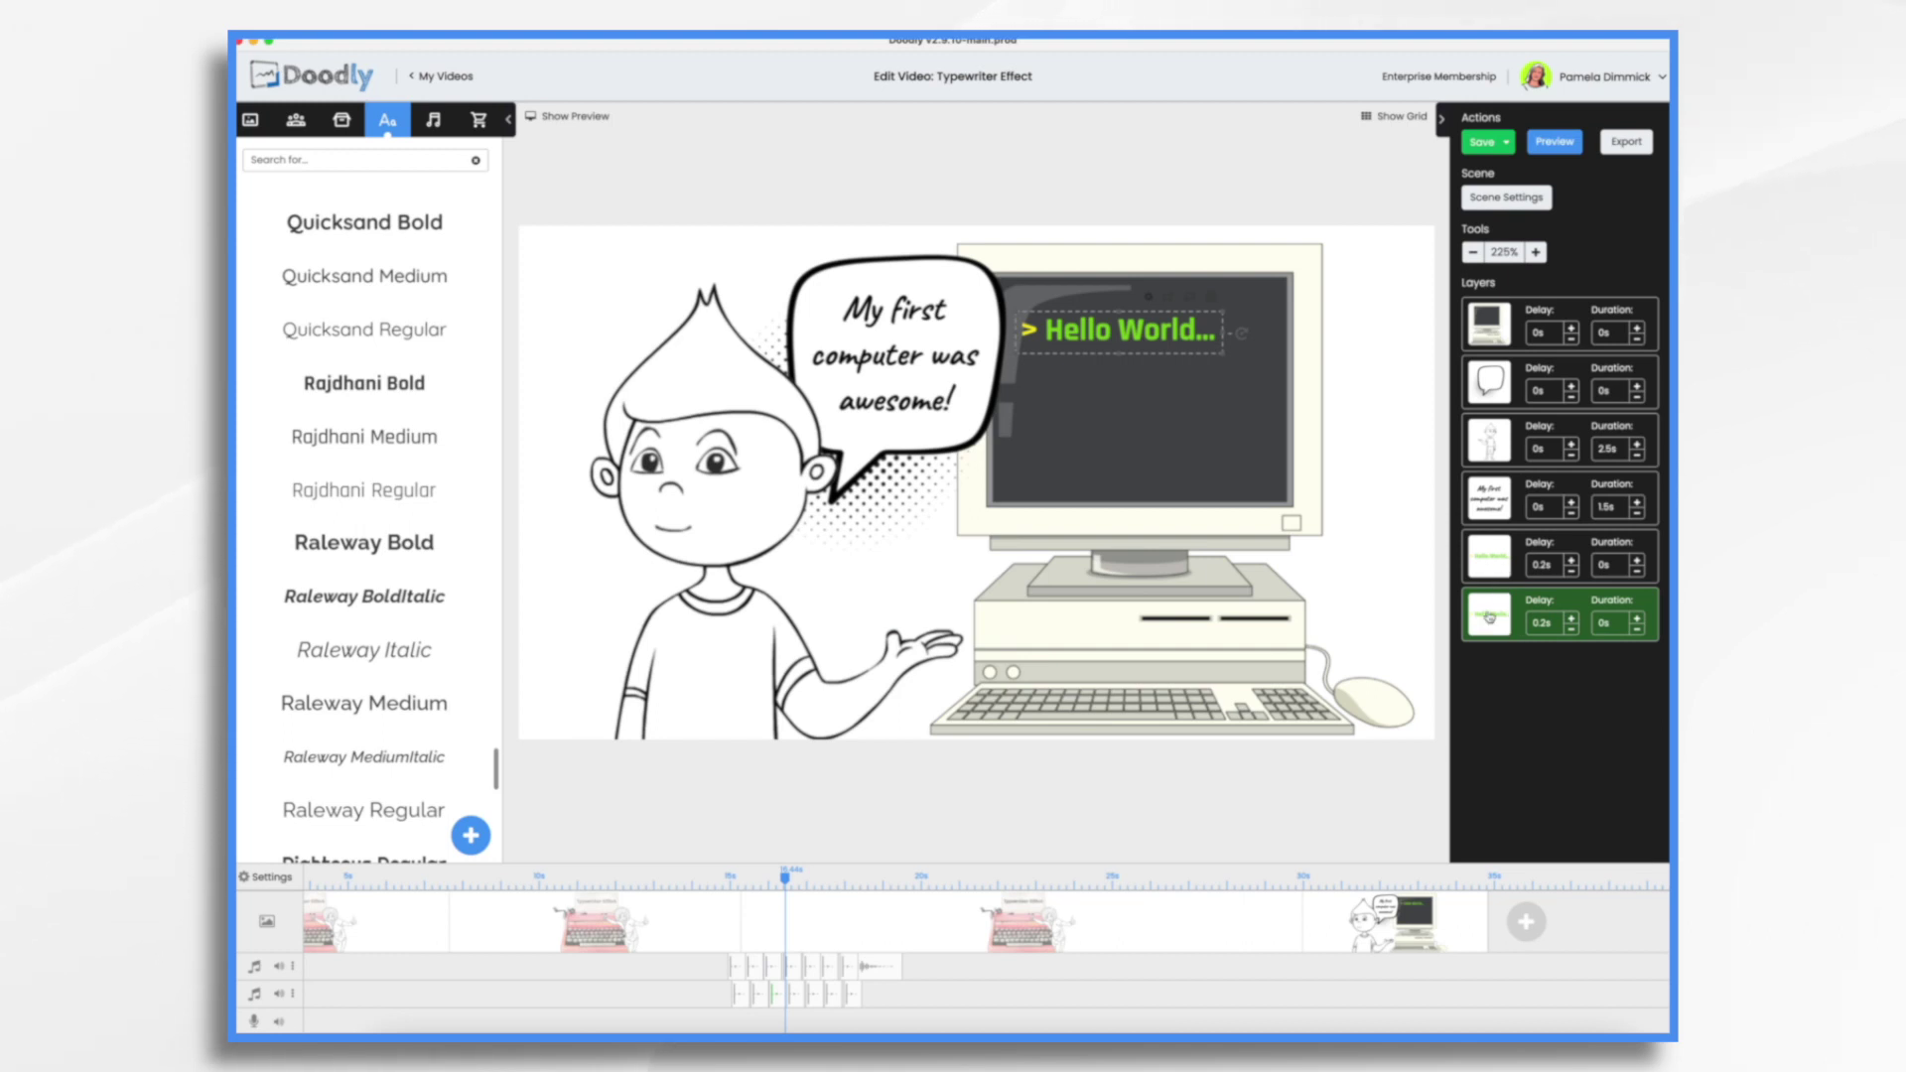
{"action": "key", "text": "ctrl+v"}
{"action": "key", "text": "ctrl+v"}
{"action": "key", "text": "ctrl+v"}
{"action": "key", "text": "ctrl+v"}
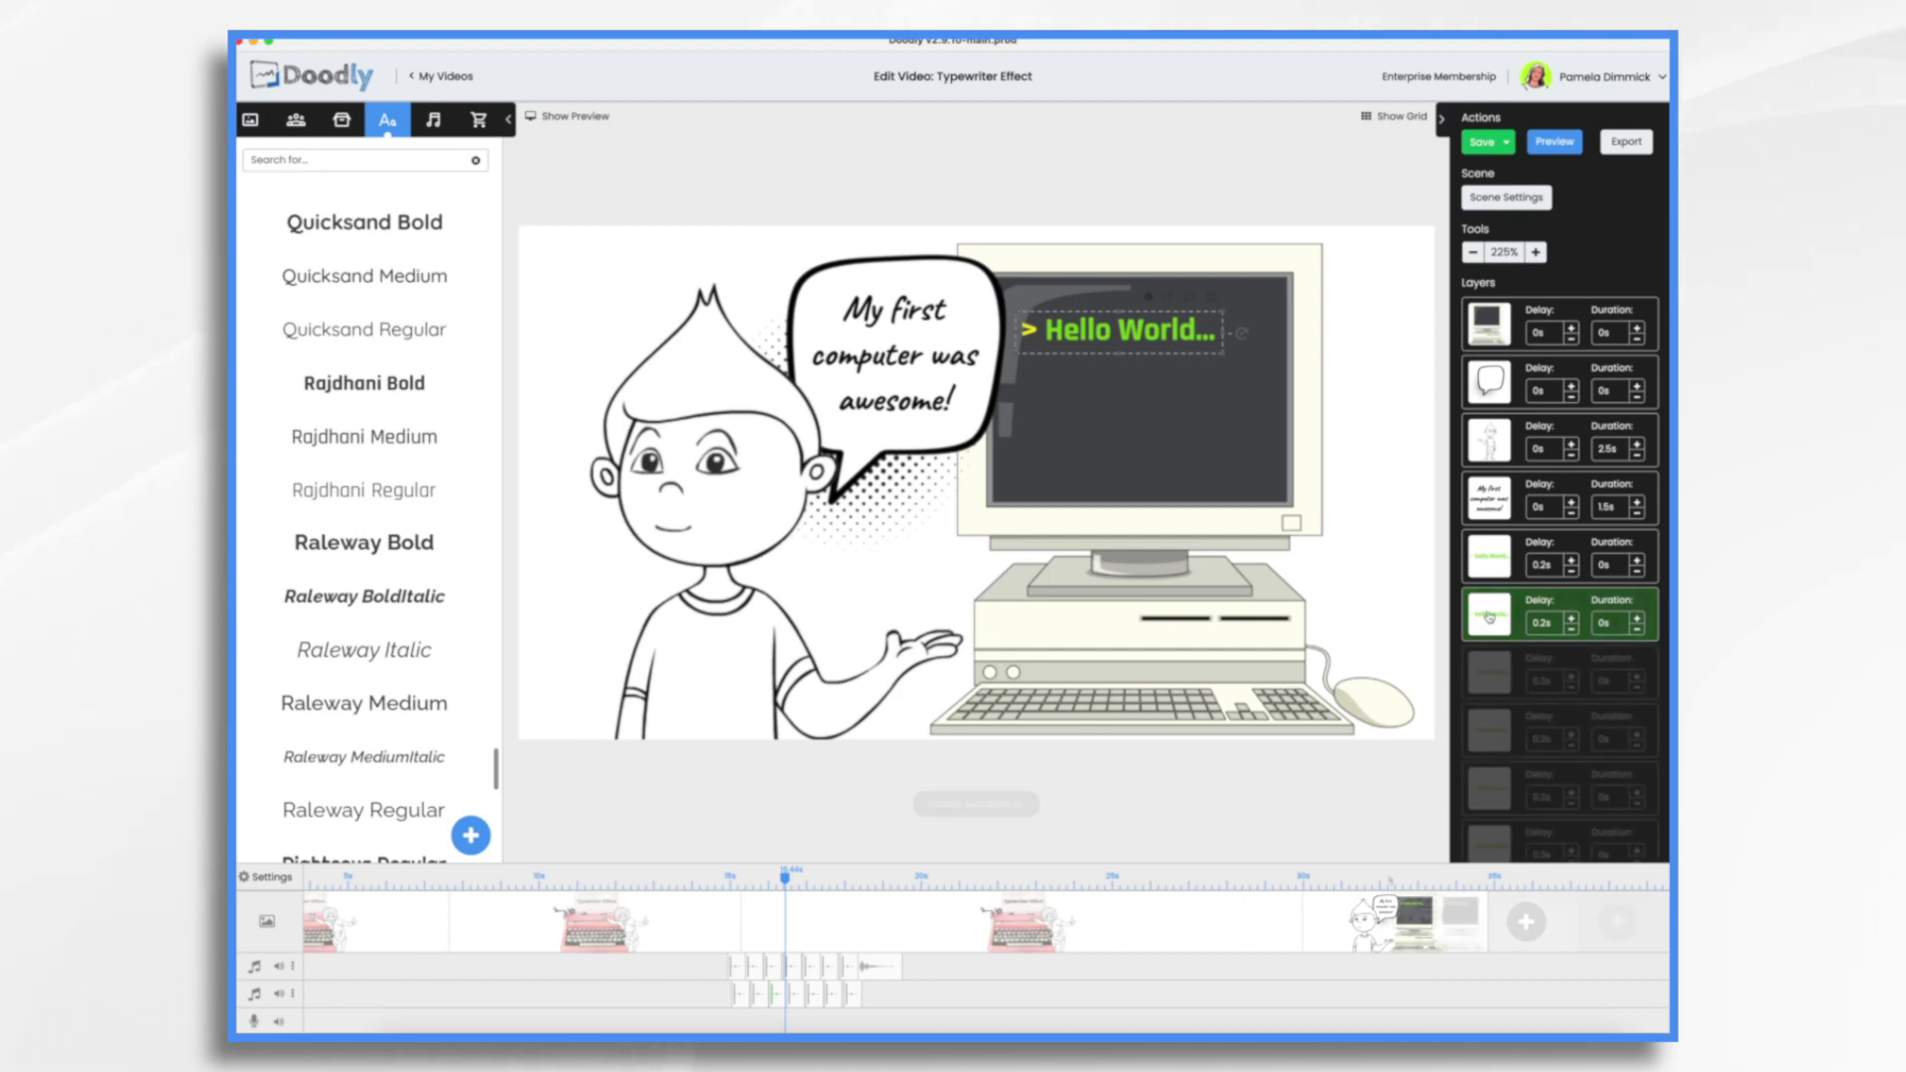
{"action": "scroll", "coordinate": [1353, 934], "scroll_direction": "right", "scroll_amount": 3}
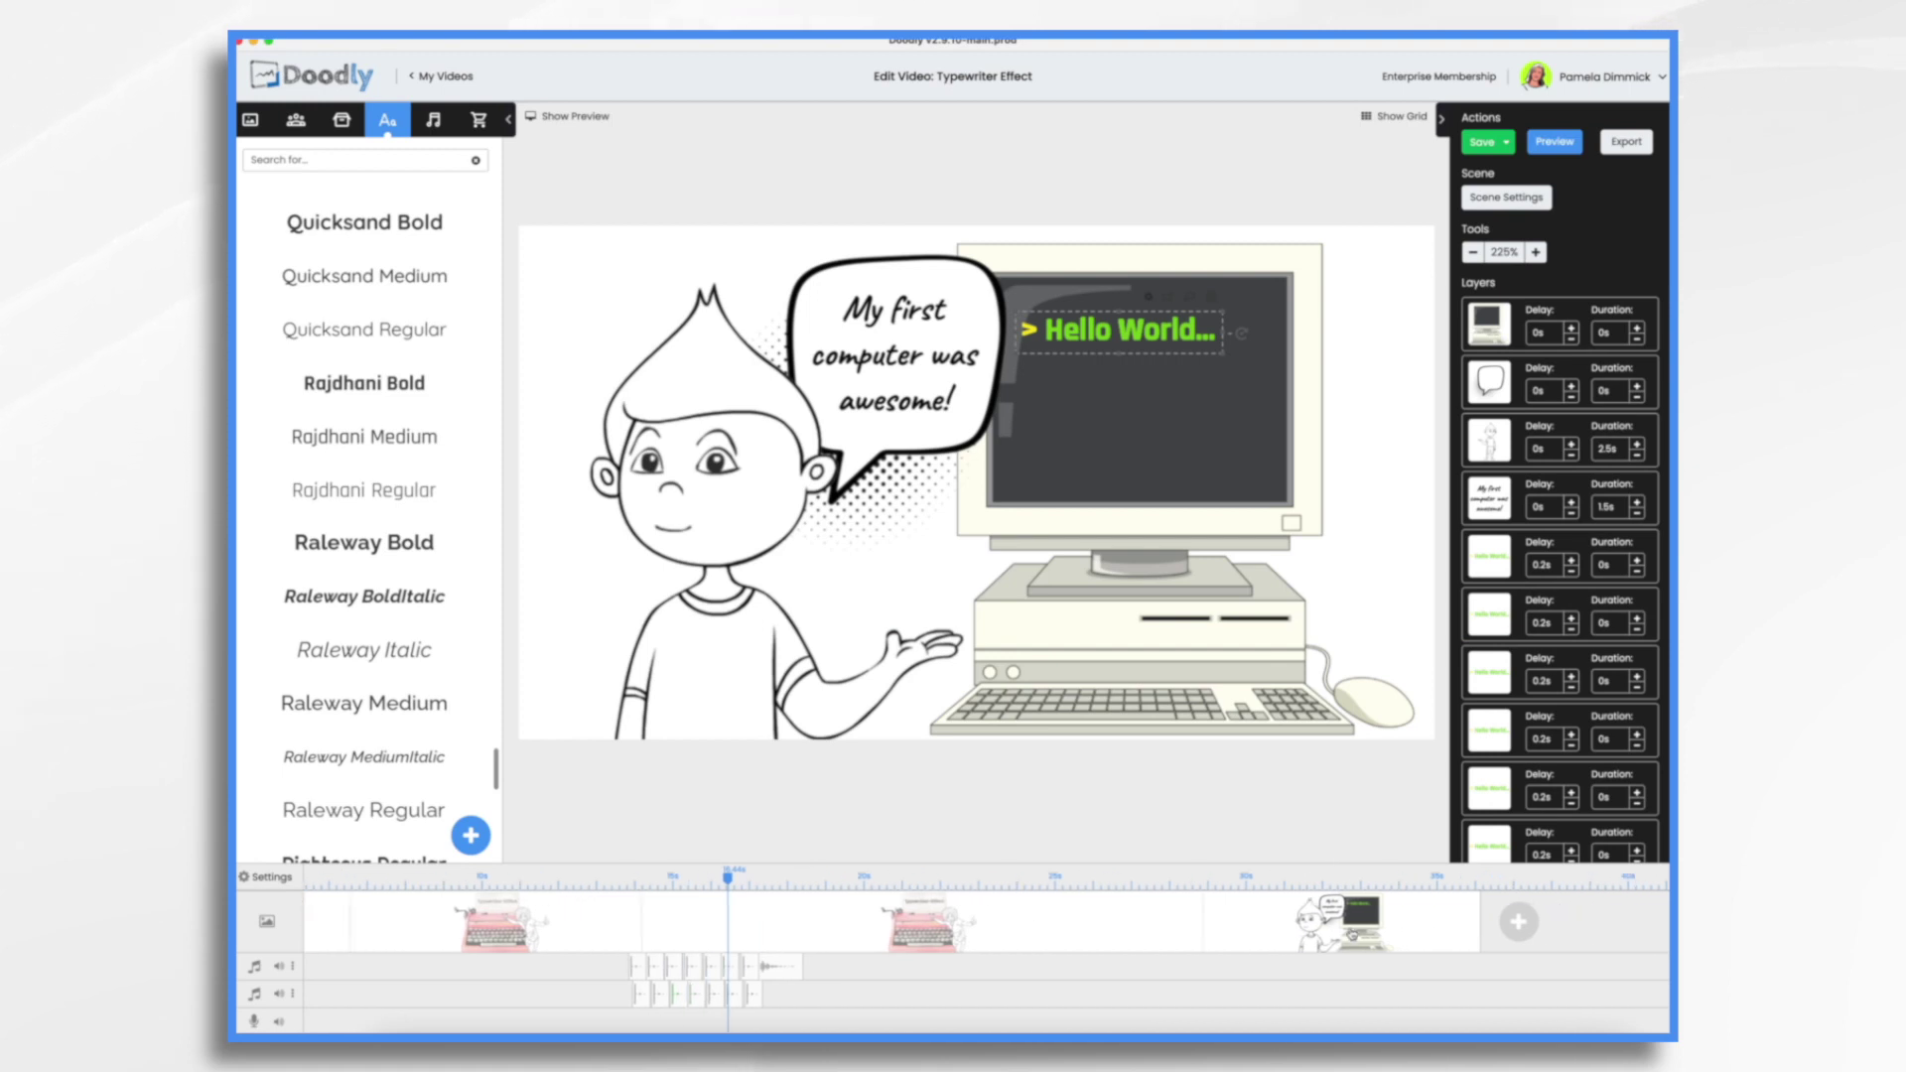
{"action": "left_click", "coordinate": [1221, 877]}
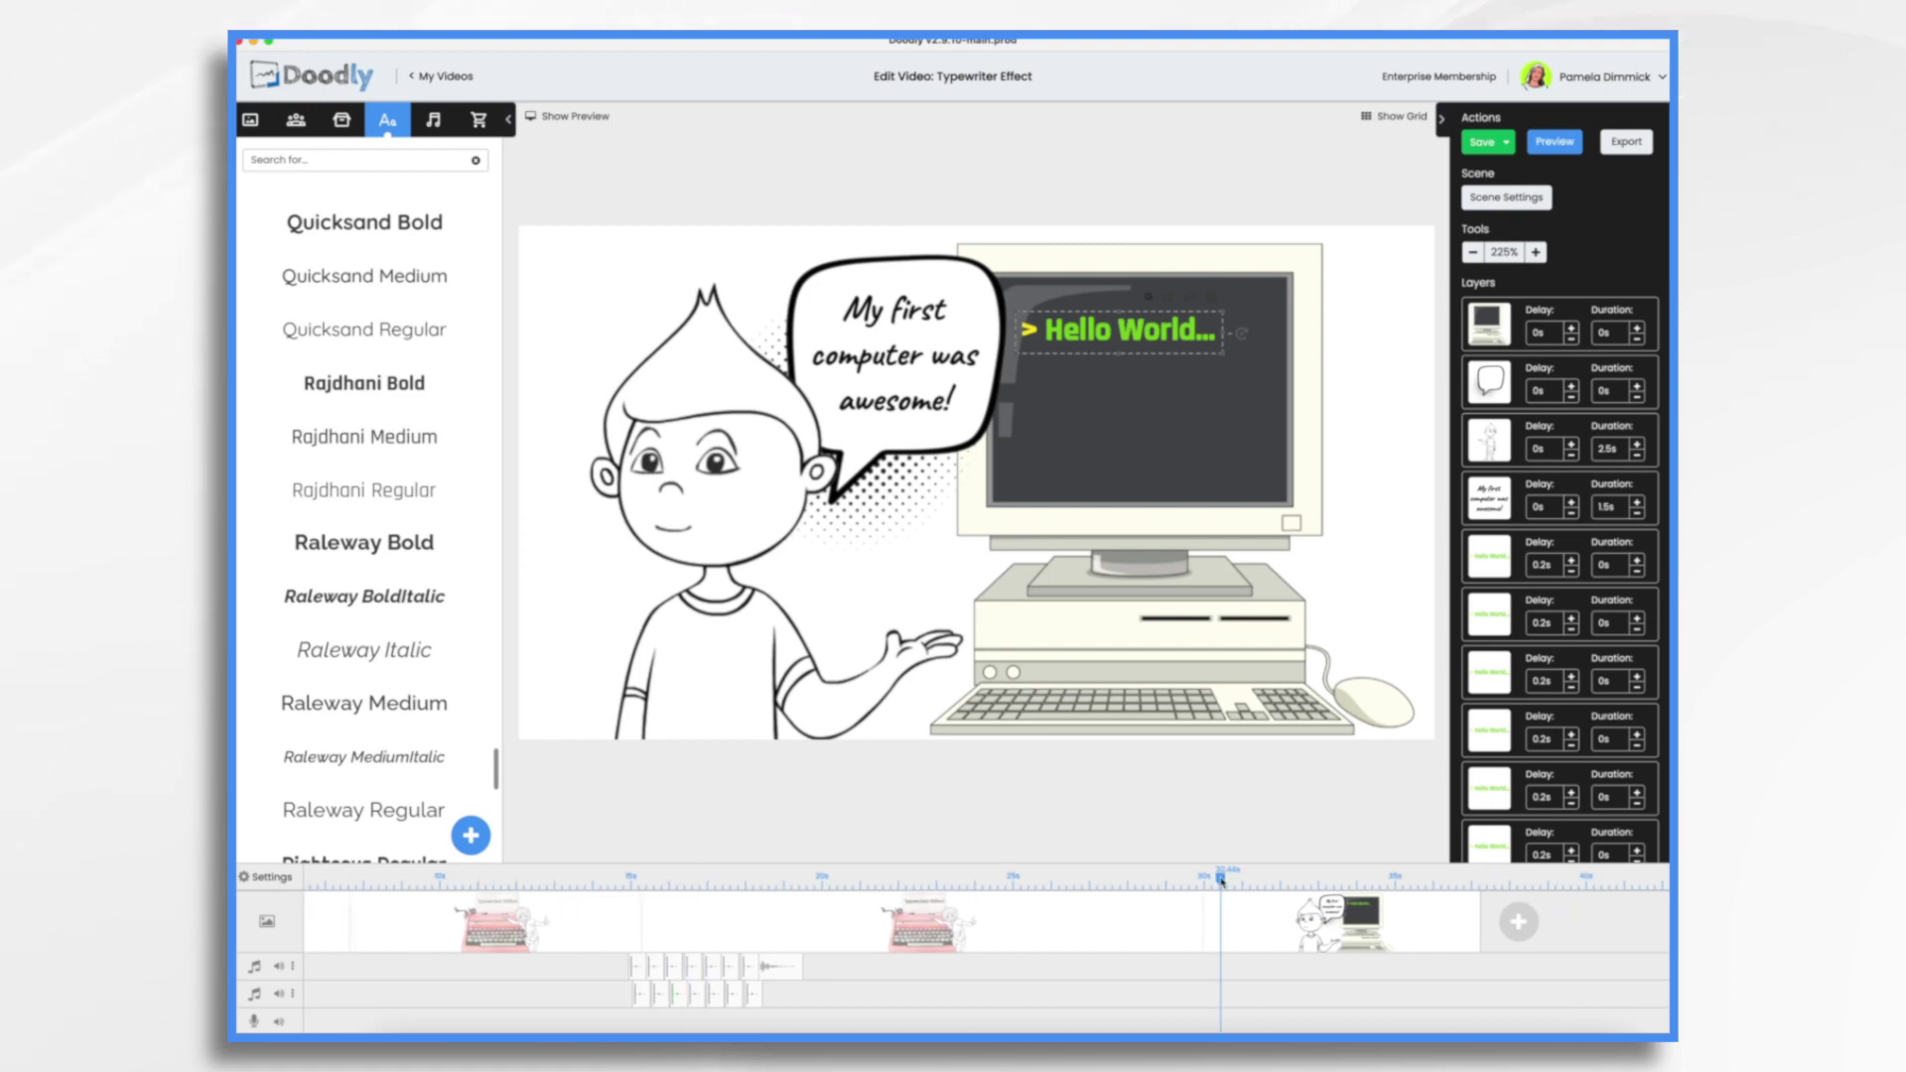
{"action": "right_click", "coordinate": [1227, 912]}
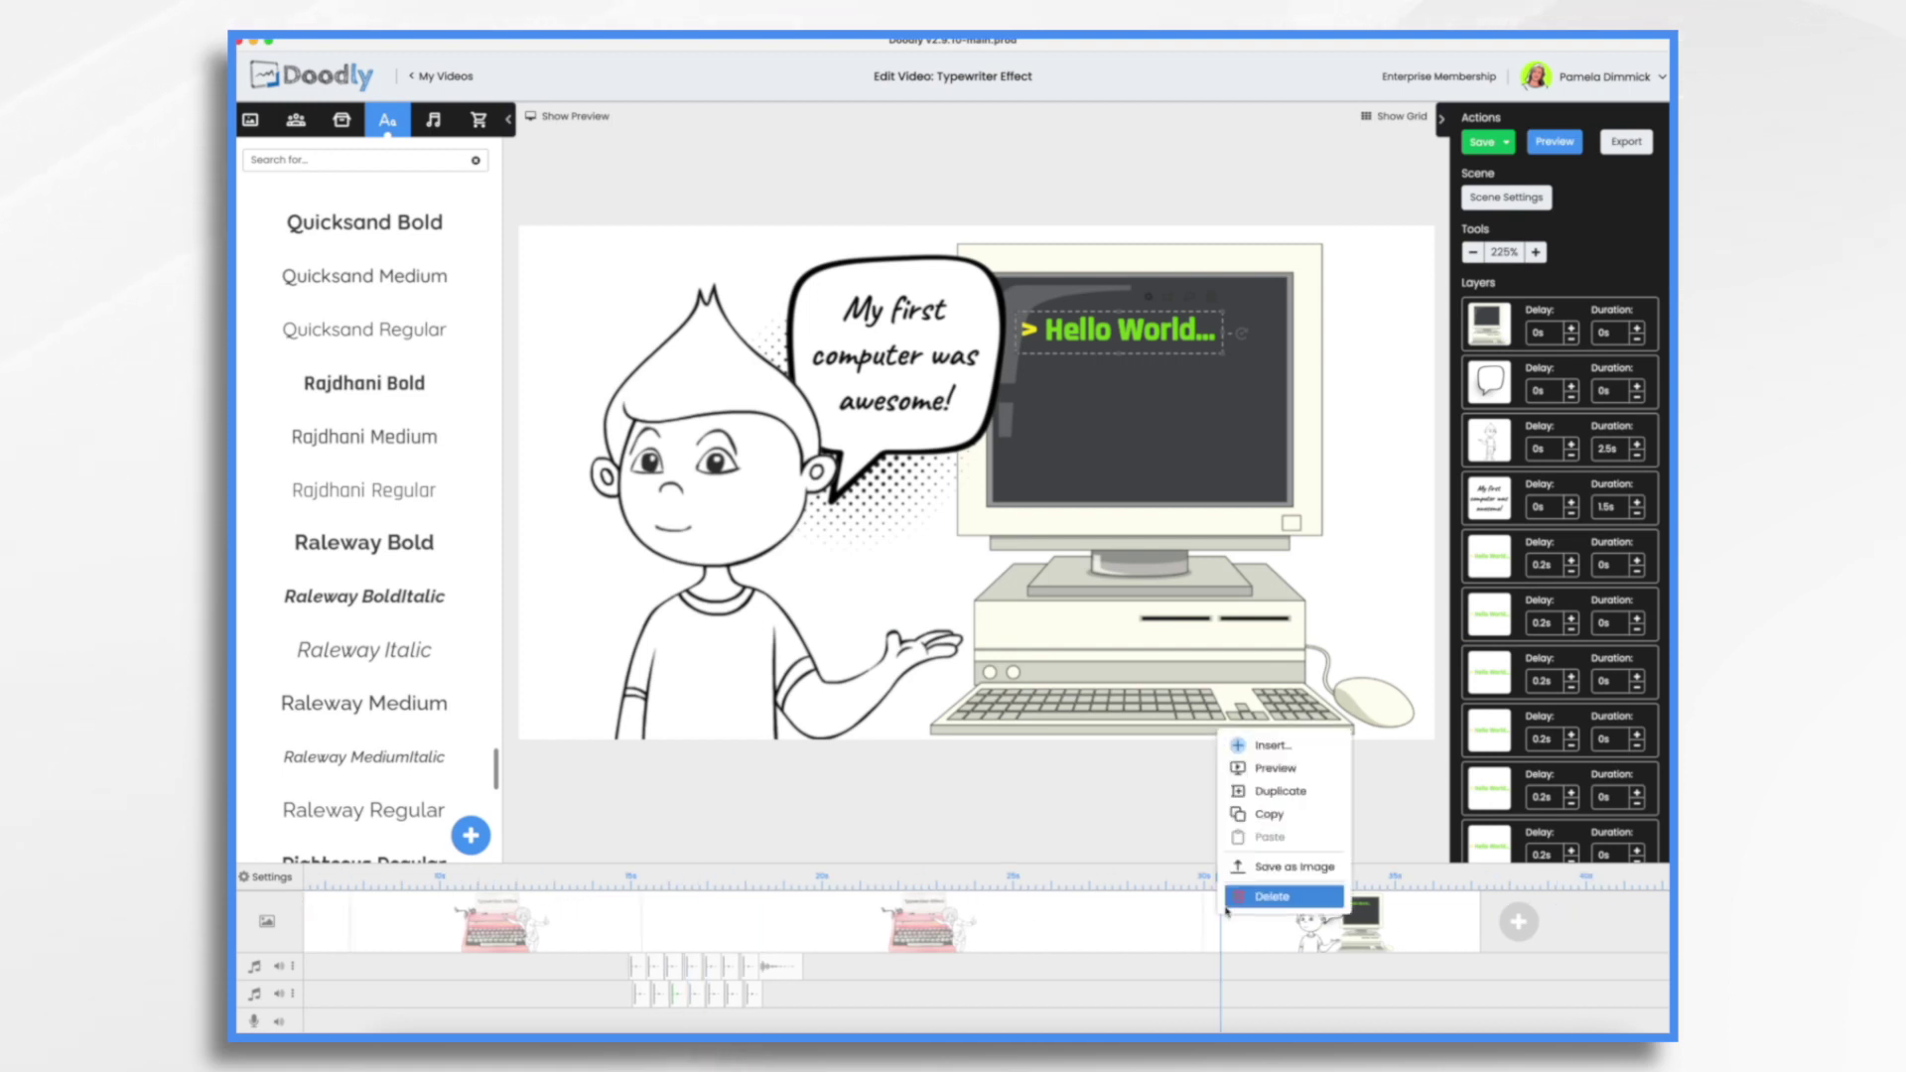
{"action": "left_click", "coordinate": [1257, 770]}
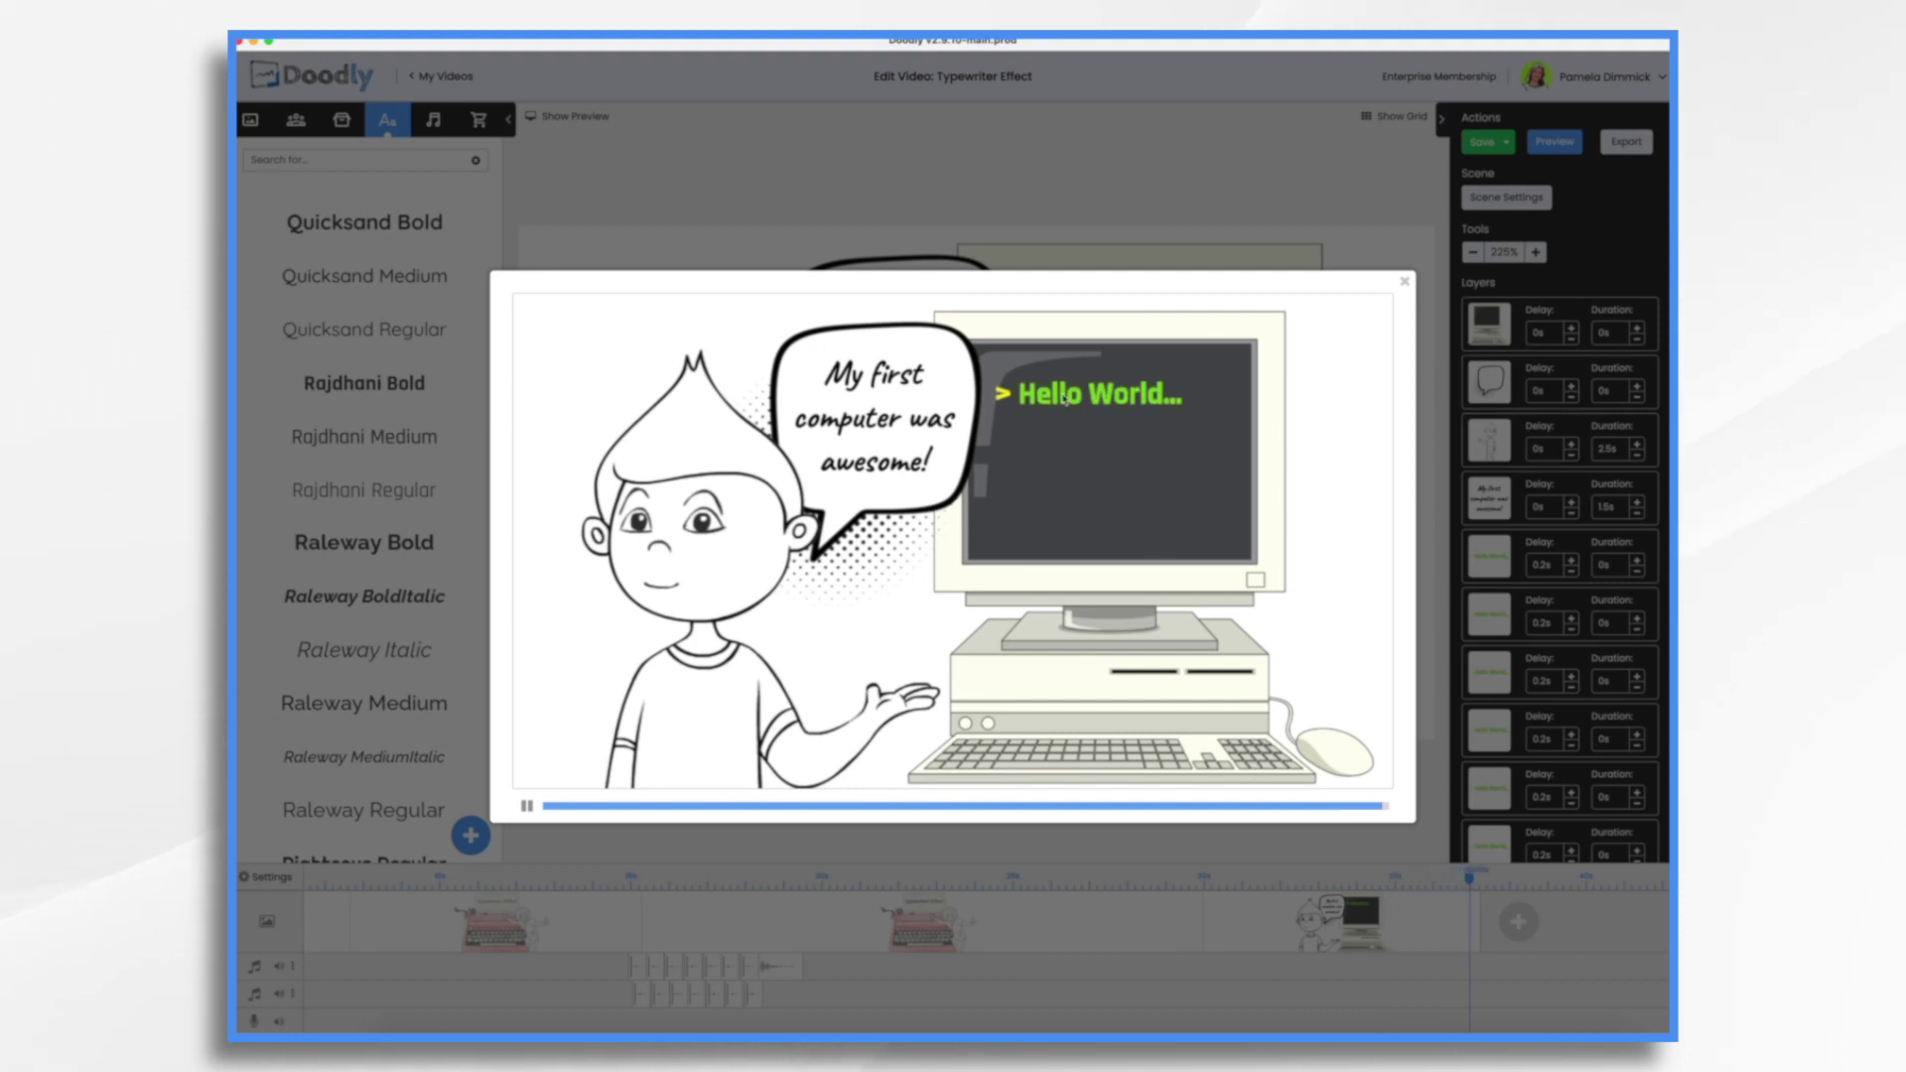
{"action": "left_click", "coordinate": [1406, 282]}
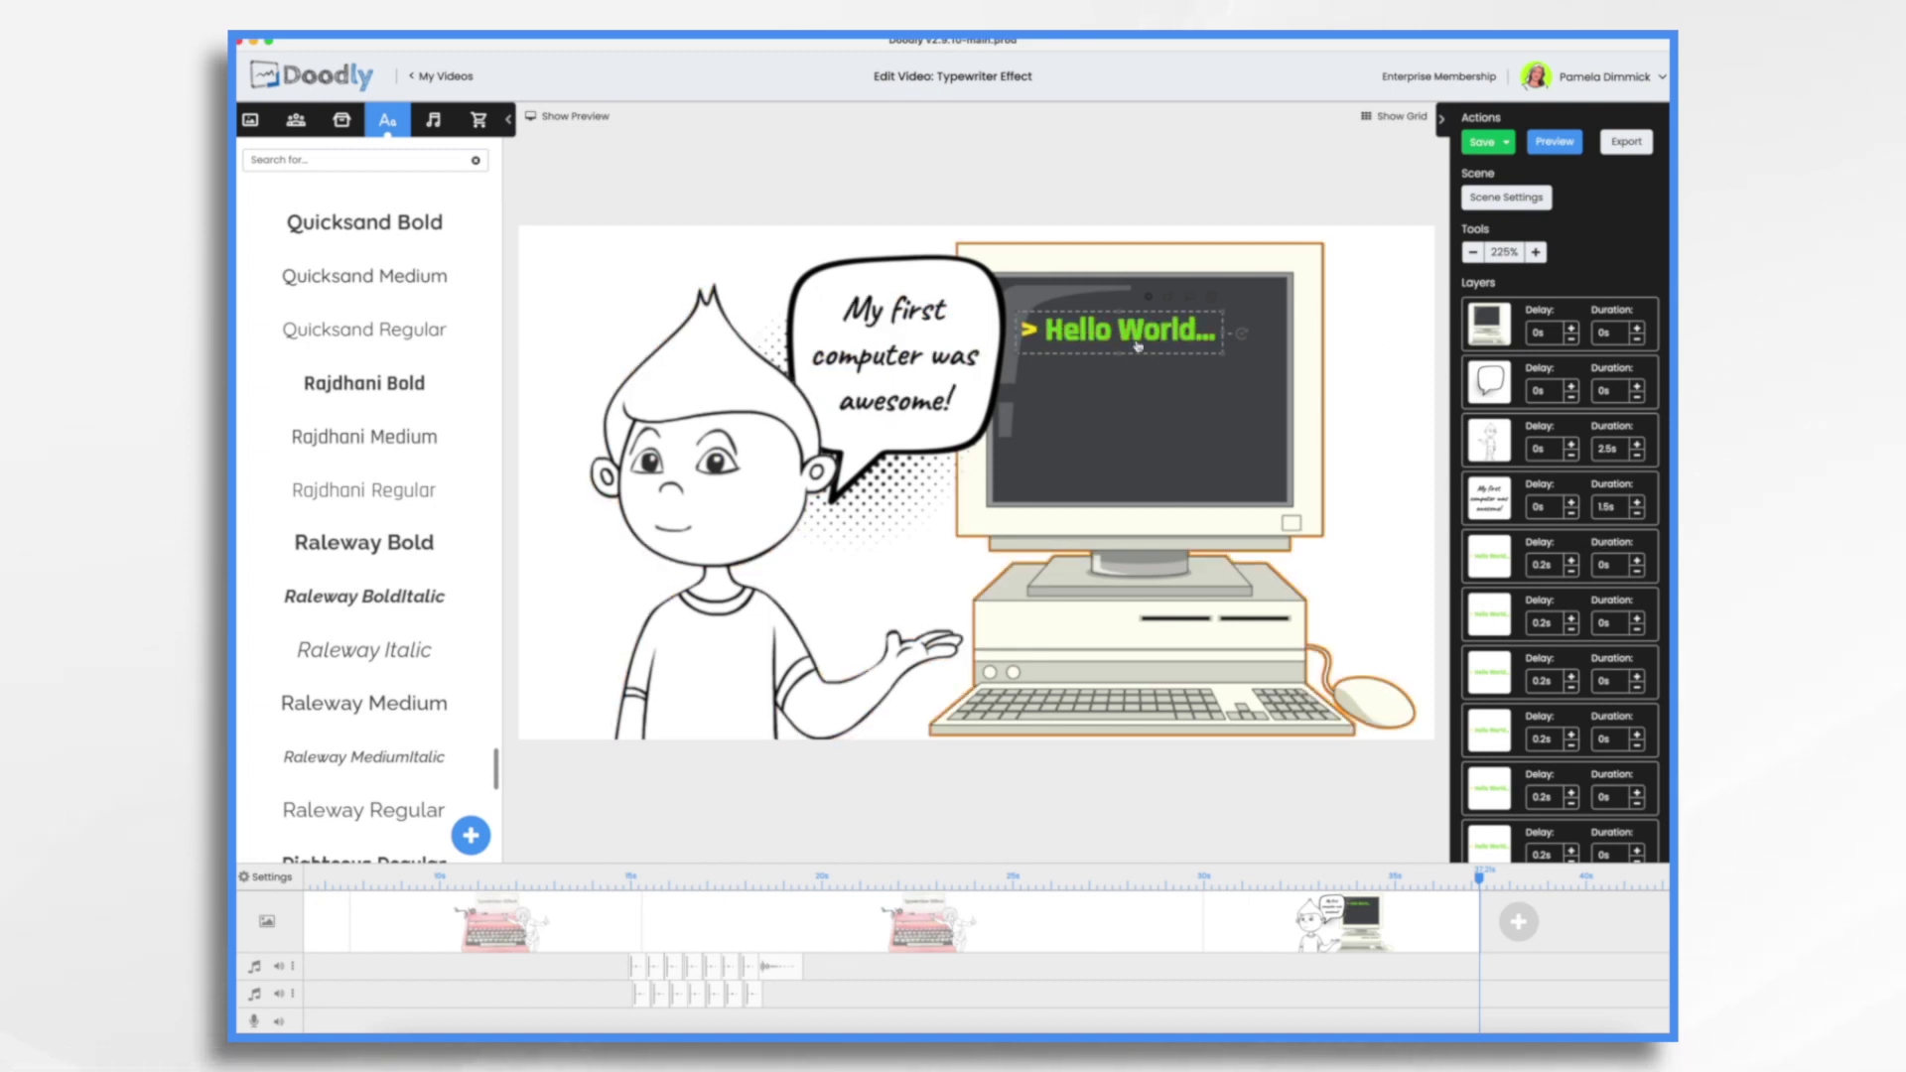
{"action": "left_click", "coordinate": [1504, 567]}
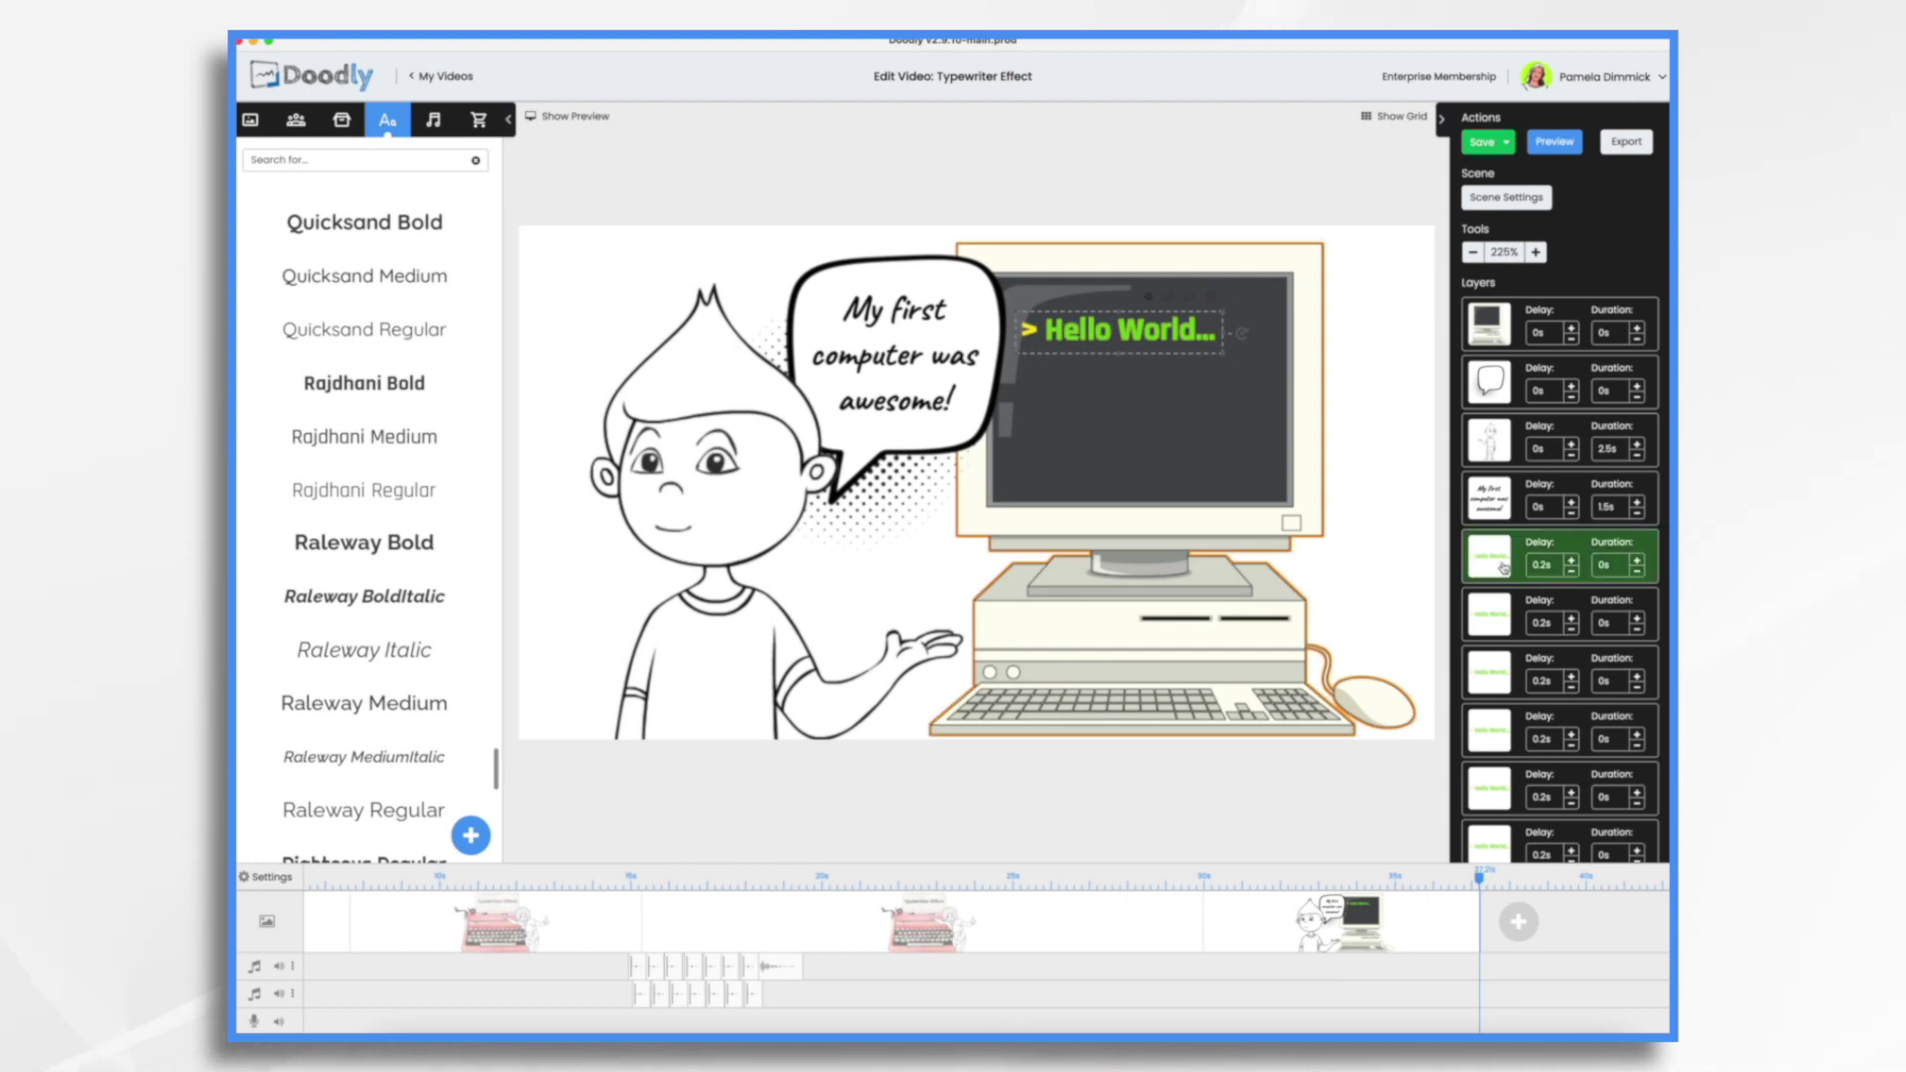
Trim the first Hello World copy to just '>' and move it after the speech-bubble text layer
{"action": "double_click", "coordinate": [1176, 333]}
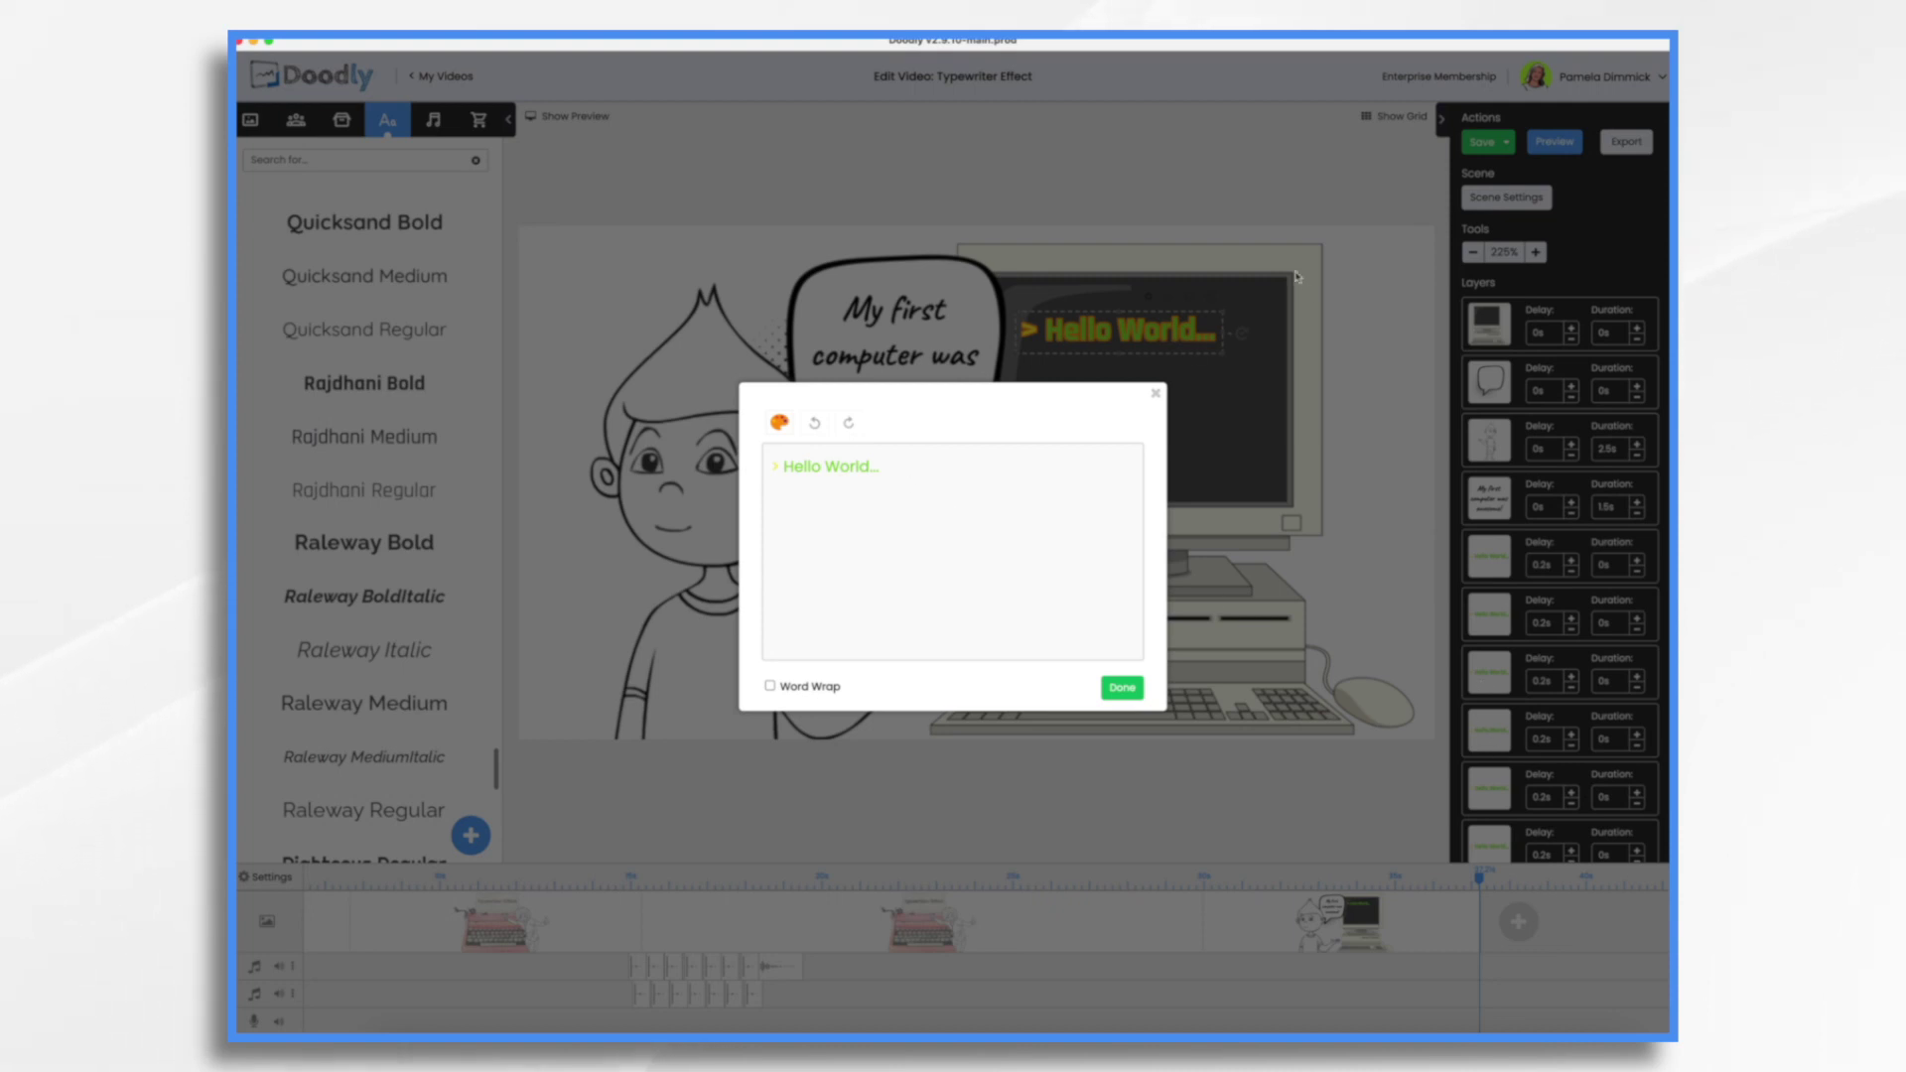
{"action": "left_click", "coordinate": [903, 479]}
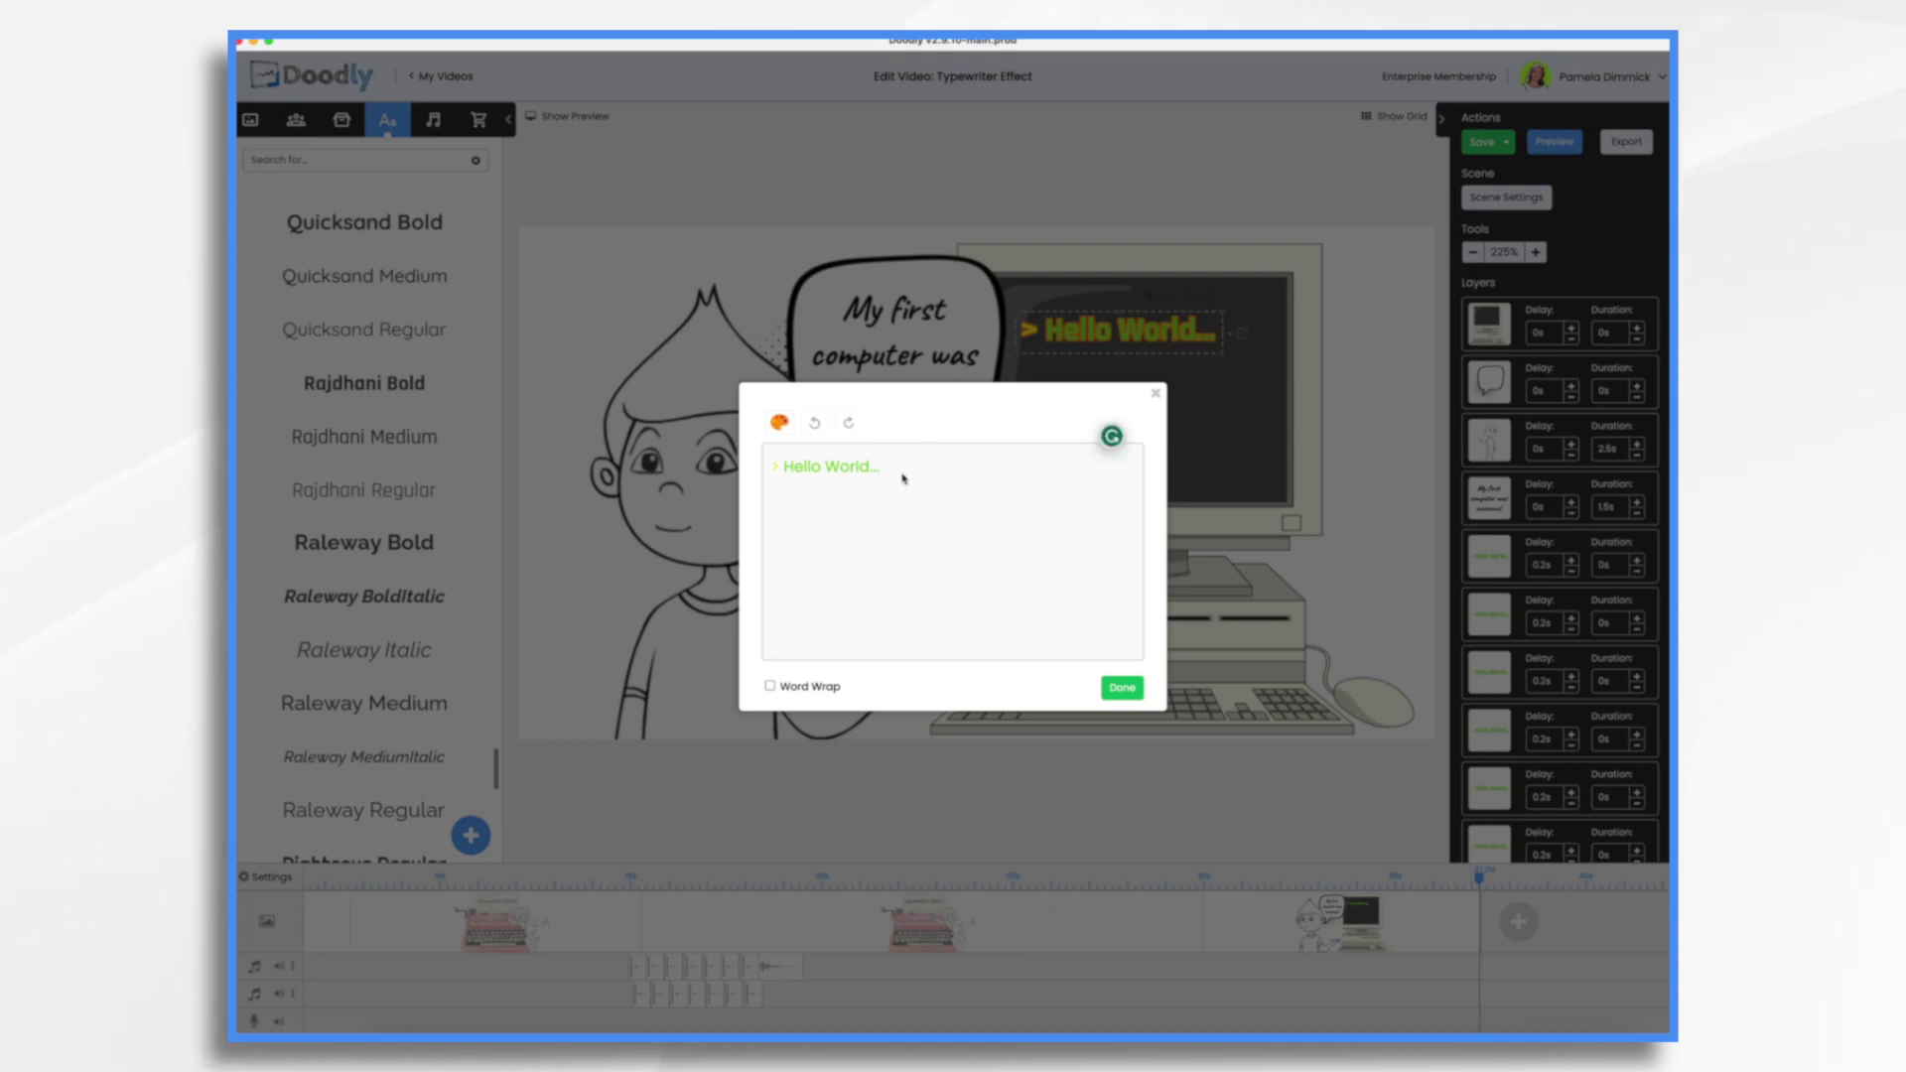
{"action": "key", "text": "BackSpace"}
{"action": "key", "text": "BackSpace"}
{"action": "key", "text": "BackSpace"}
{"action": "key", "text": "BackSpace"}
{"action": "key", "text": "BackSpace"}
{"action": "key", "text": "BackSpace"}
{"action": "key", "text": "BackSpace"}
{"action": "key", "text": "BackSpace"}
{"action": "key", "text": "BackSpace"}
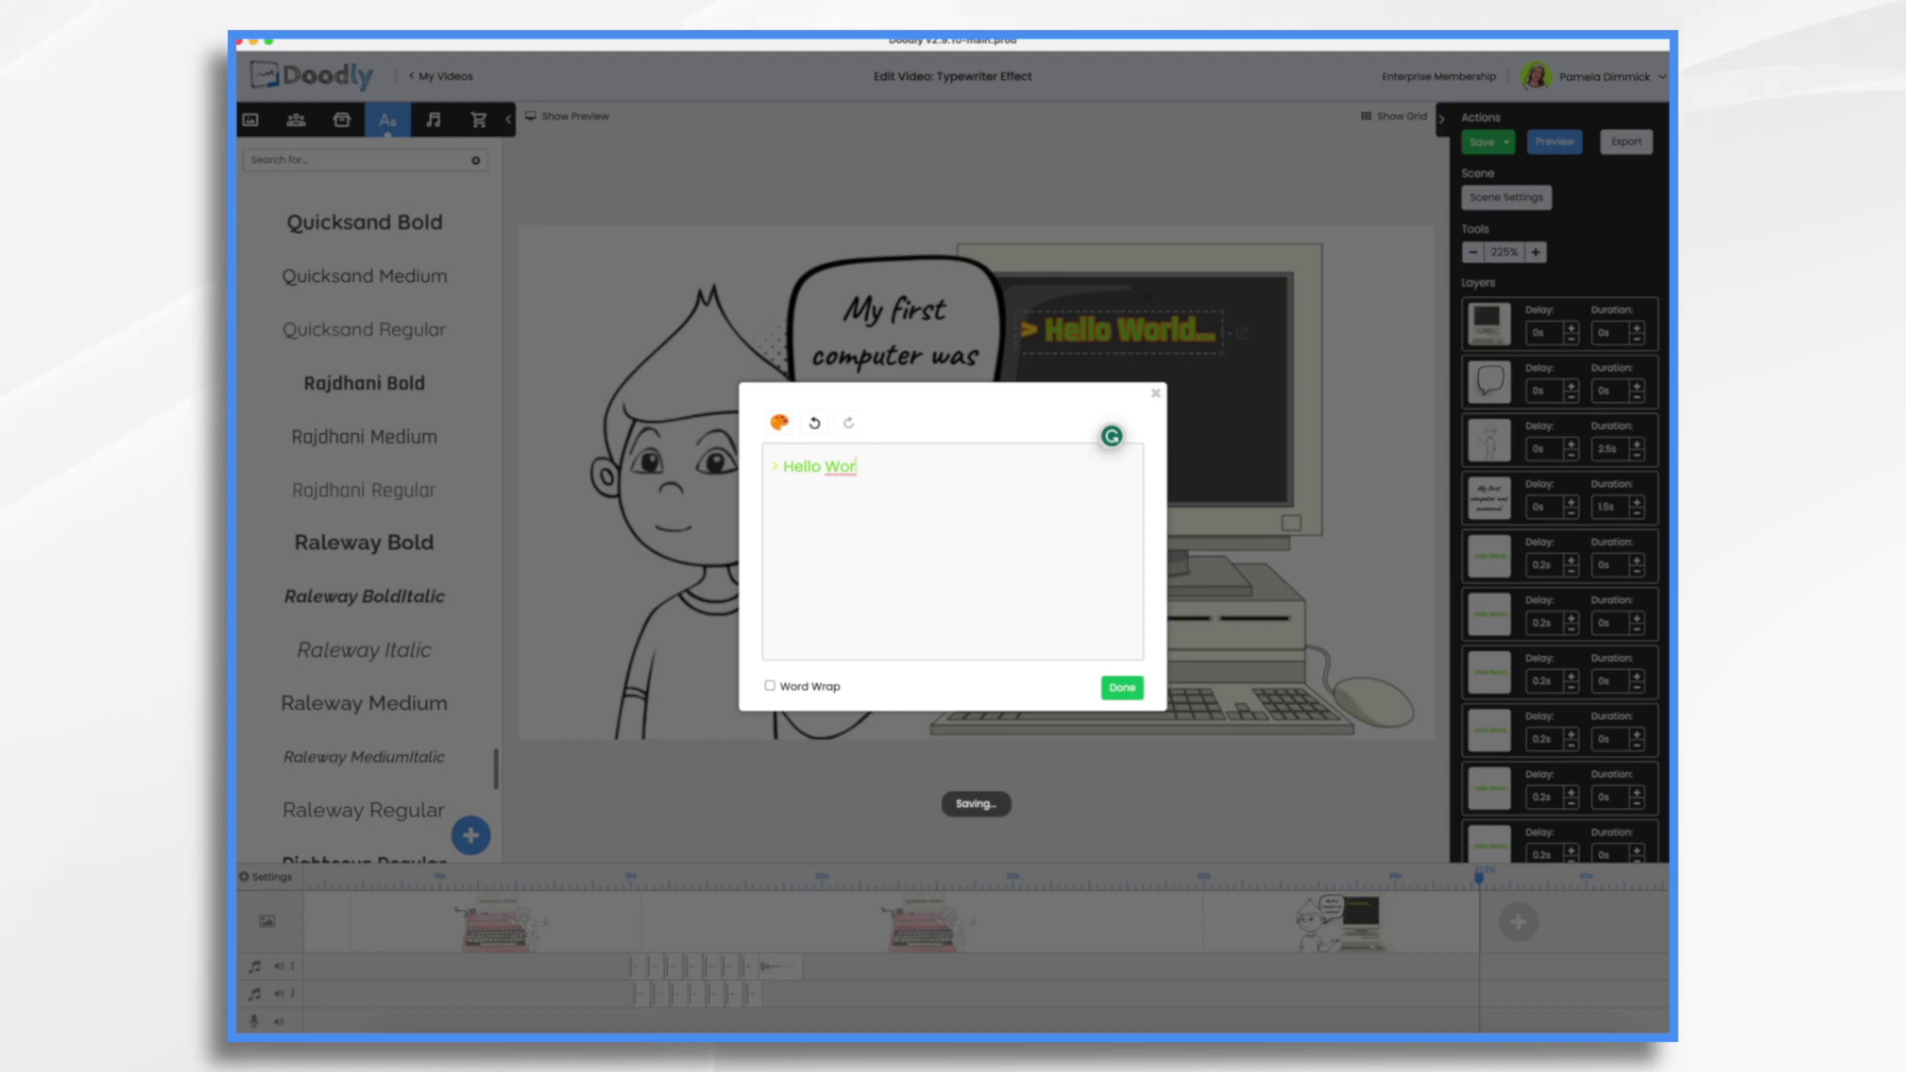
{"action": "key", "text": "shift+Left"}
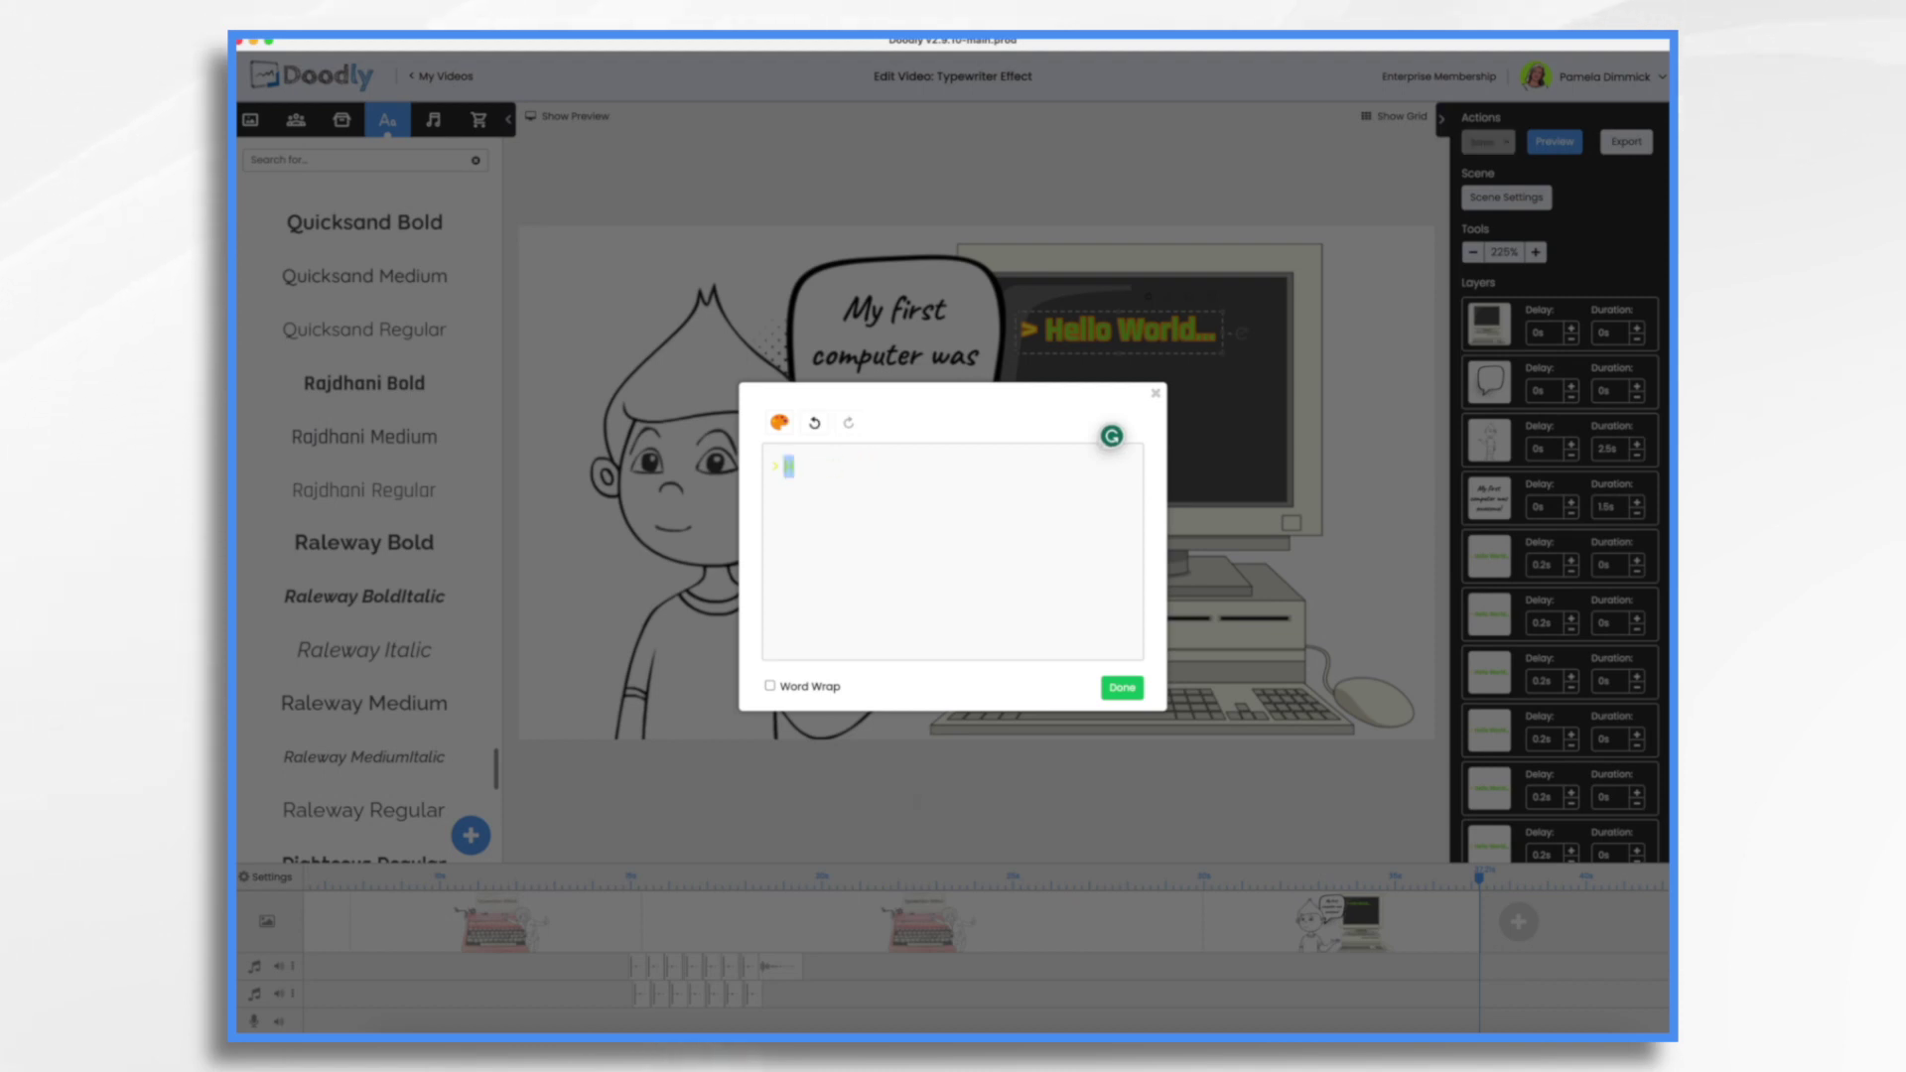
{"action": "left_click", "coordinate": [1122, 687]}
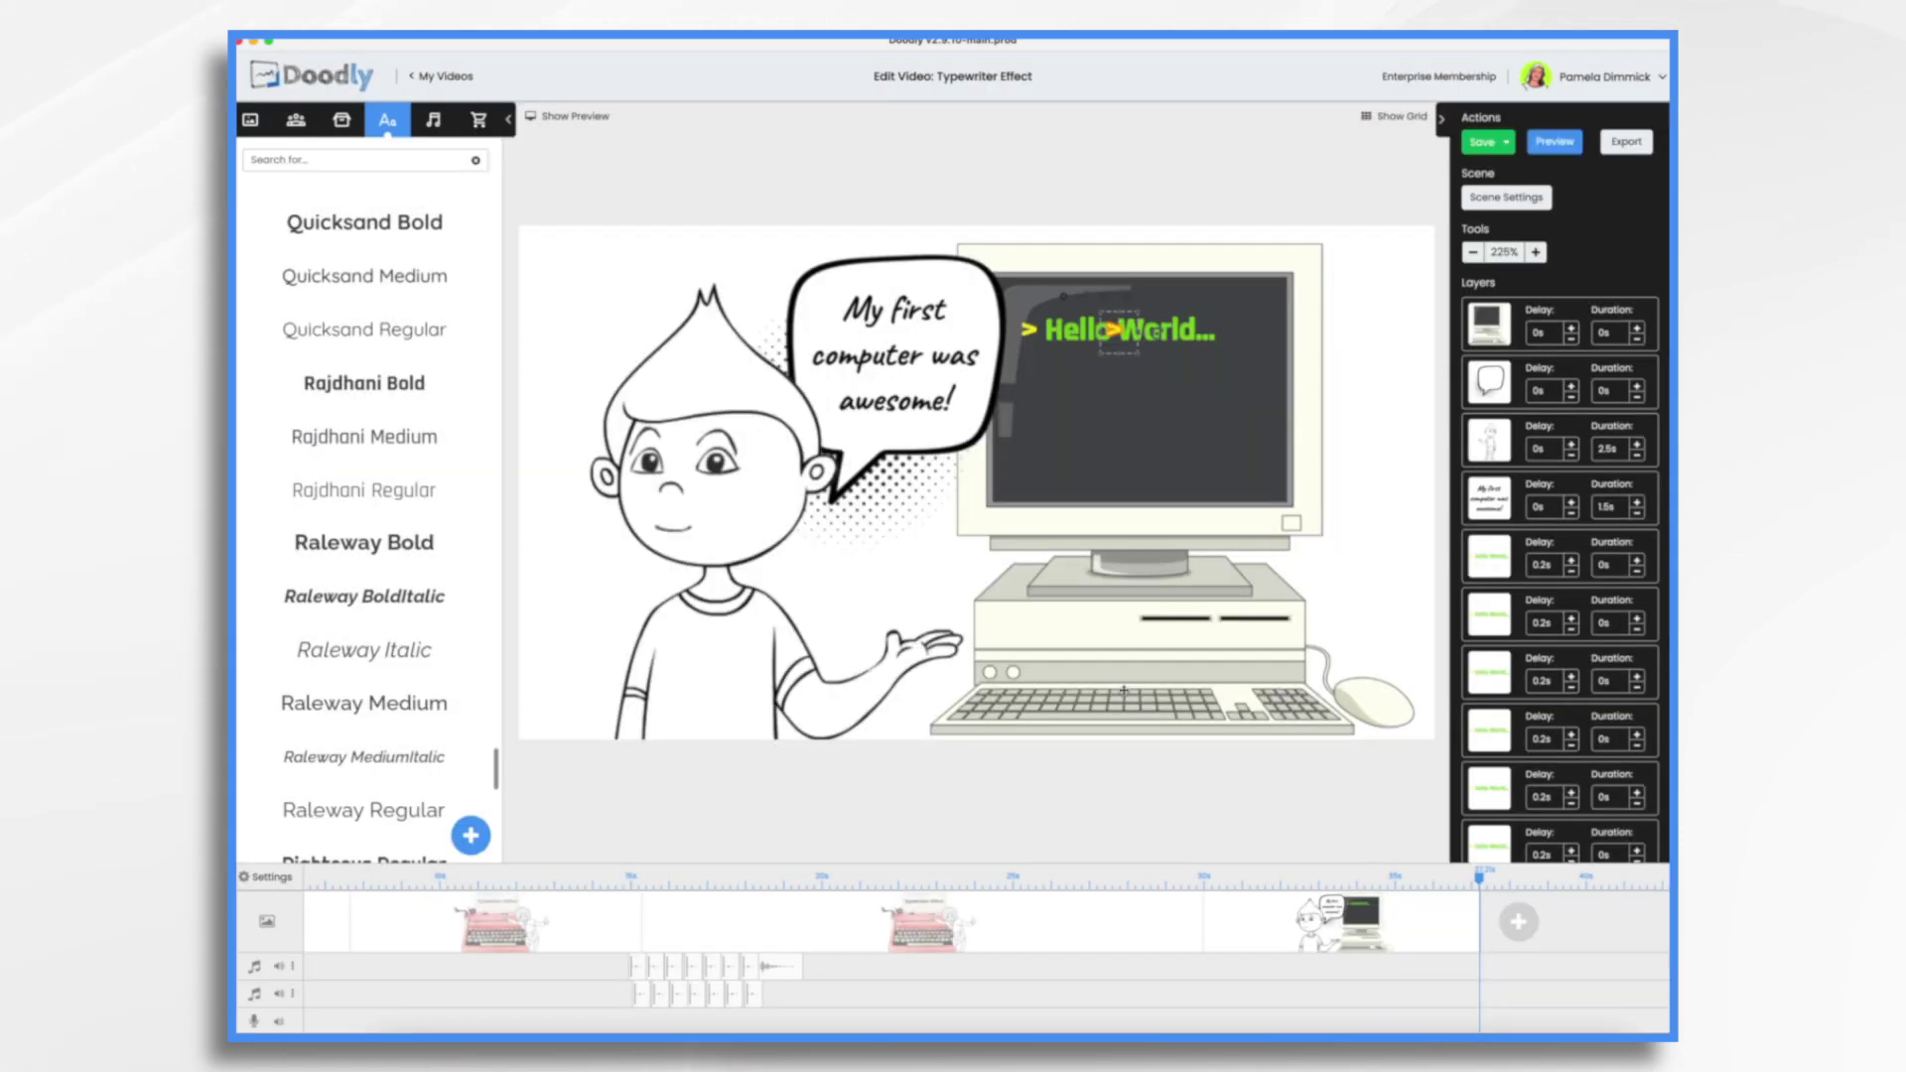
{"action": "left_click_drag", "start_coordinate": [1533, 706], "coordinate": [1523, 319]}
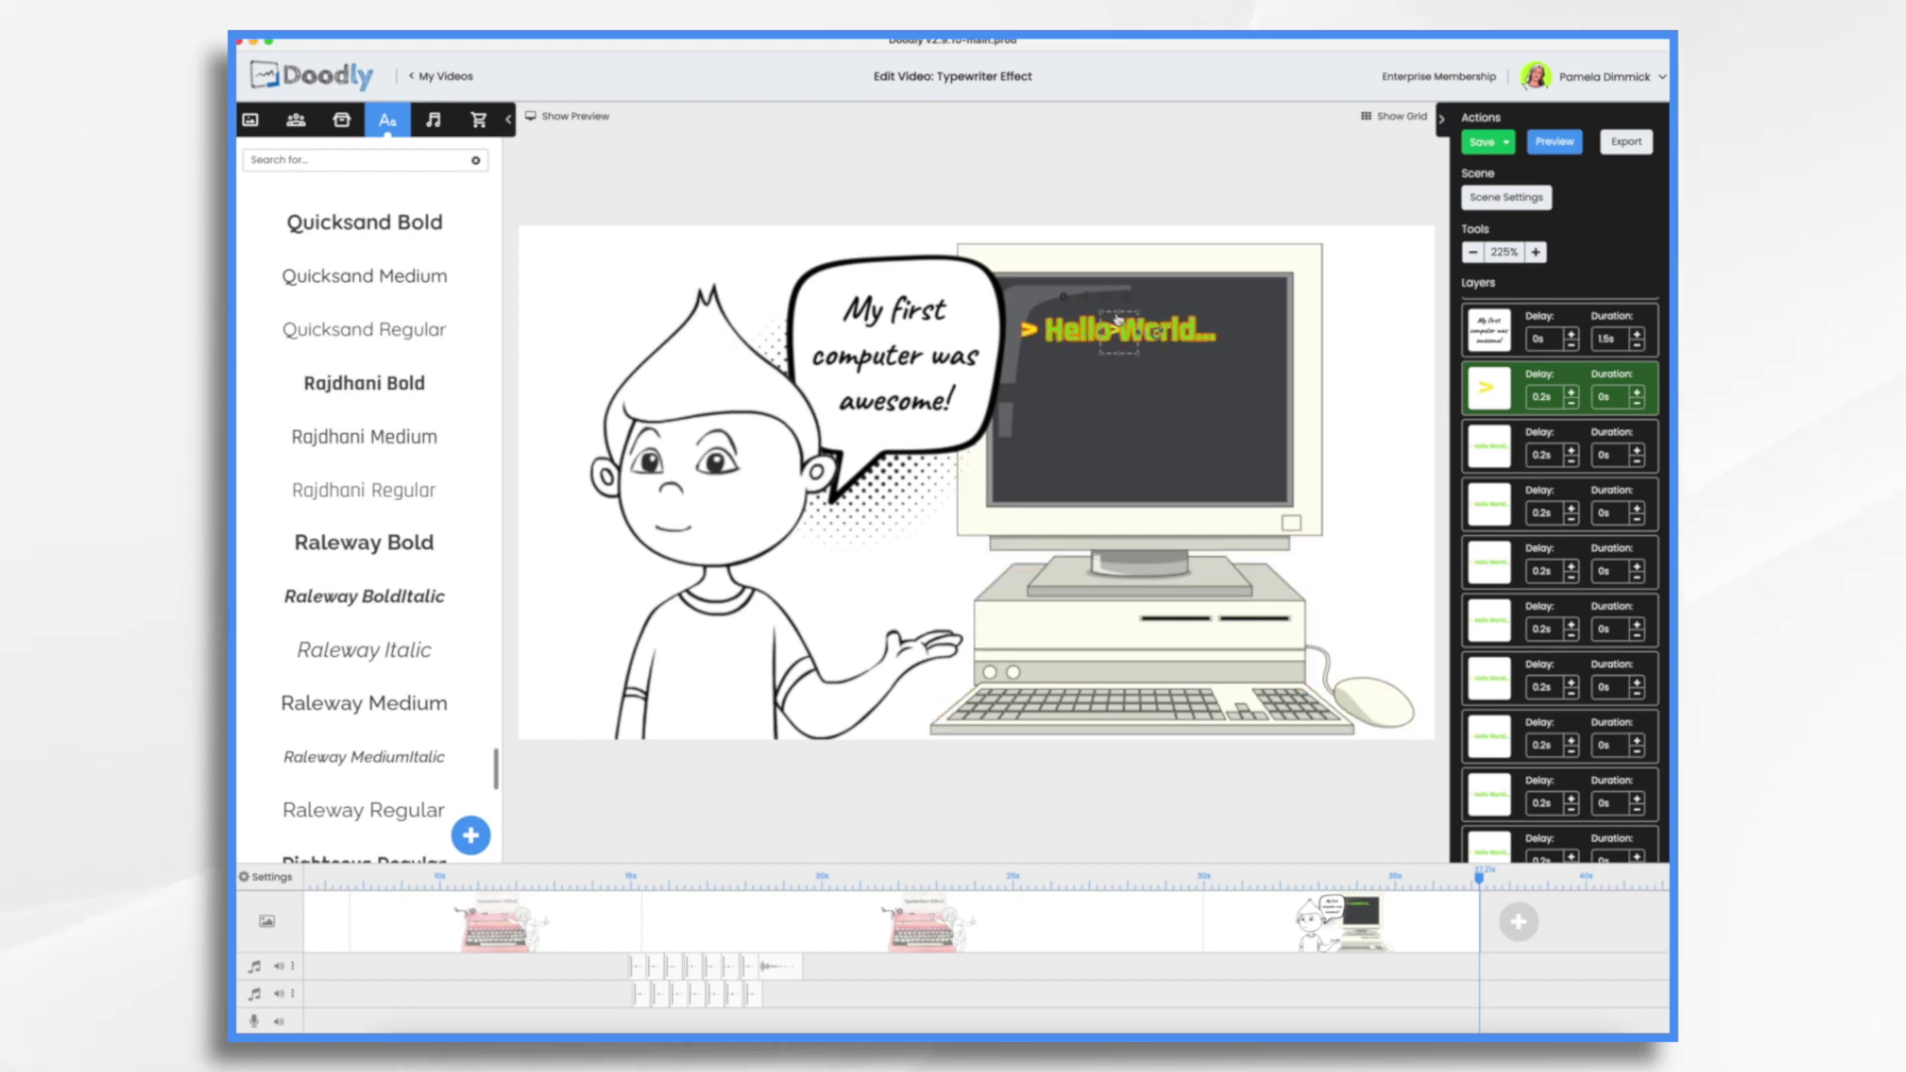
Trim two copies to '> H' and '> He' and stack them after the '>' layer
{"action": "double_click", "coordinate": [1176, 331]}
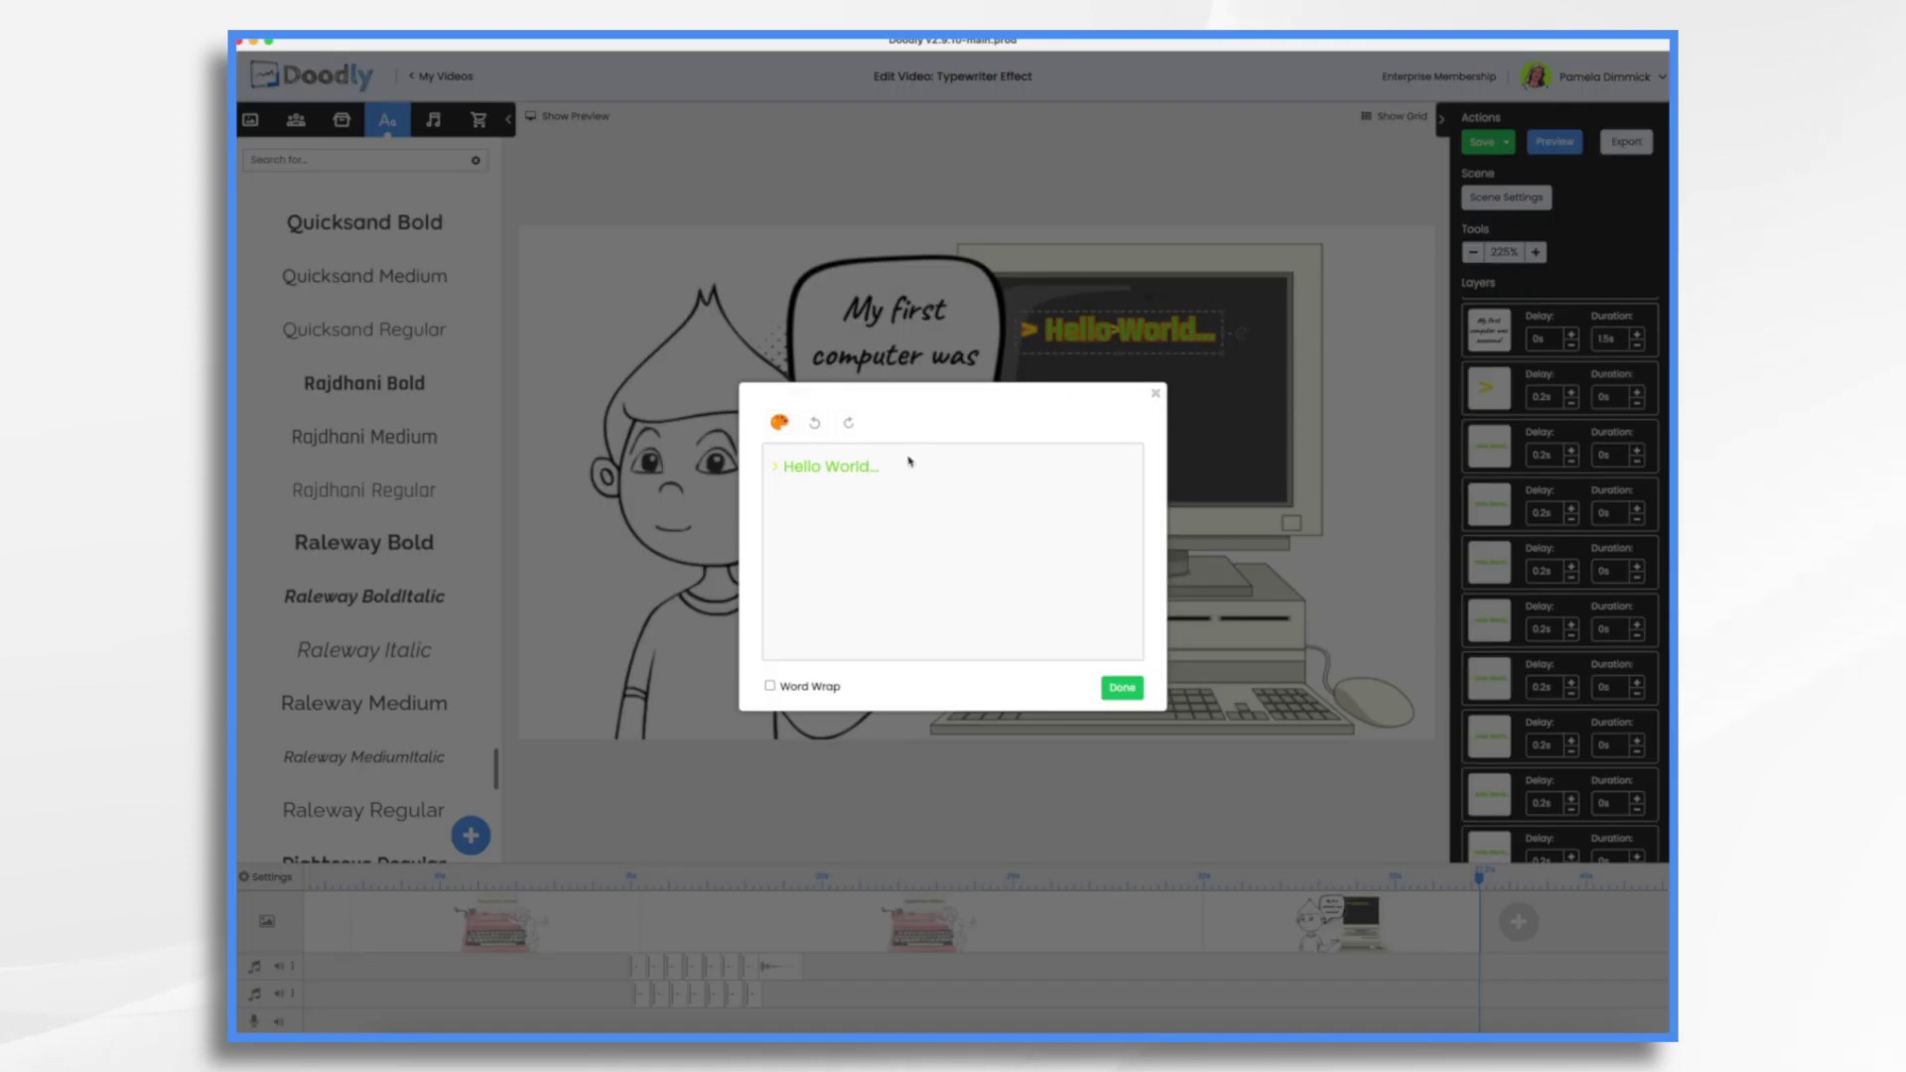
{"action": "key", "text": "BackSpace"}
{"action": "key", "text": "BackSpace"}
{"action": "key", "text": "BackSpace"}
{"action": "key", "text": "BackSpace"}
{"action": "key", "text": "BackSpace"}
{"action": "key", "text": "BackSpace"}
{"action": "key", "text": "BackSpace"}
{"action": "key", "text": "BackSpace"}
{"action": "key", "text": "BackSpace"}
{"action": "key", "text": "BackSpace"}
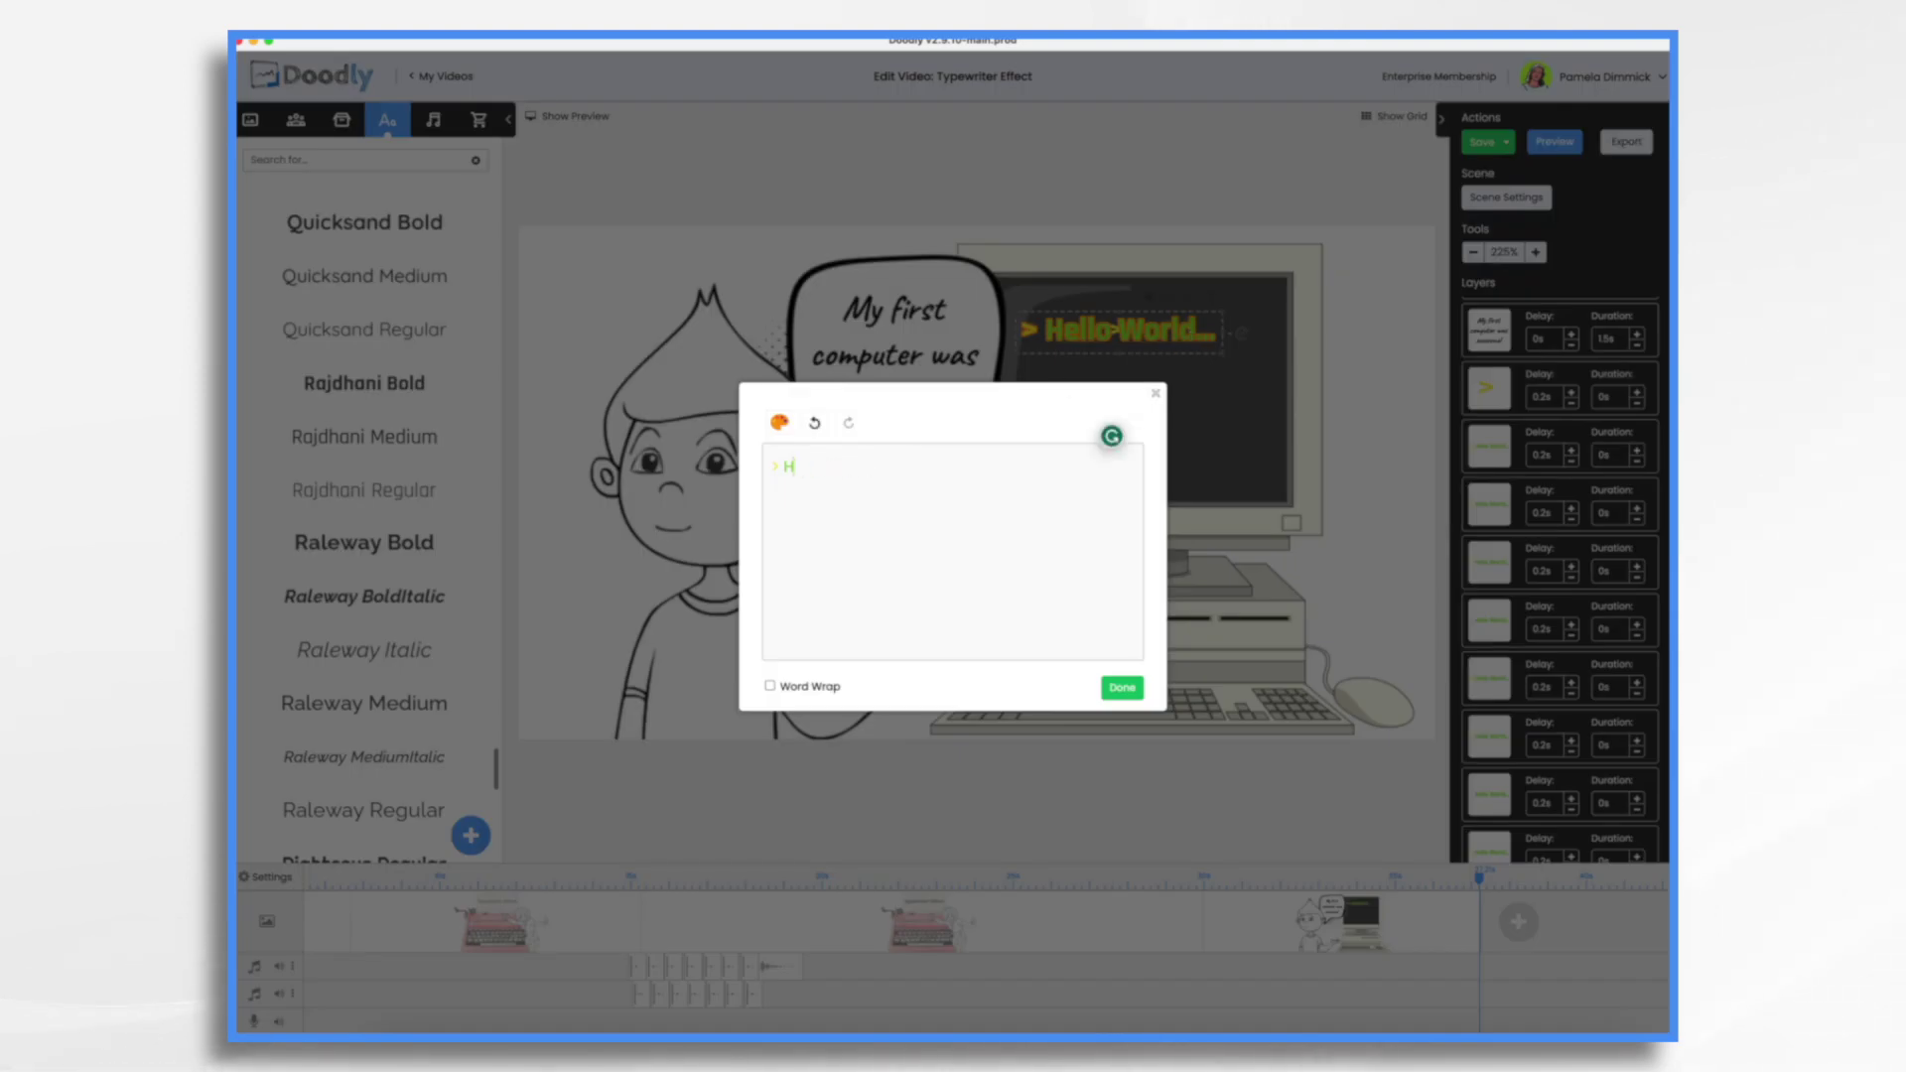
{"action": "left_click", "coordinate": [1122, 688]}
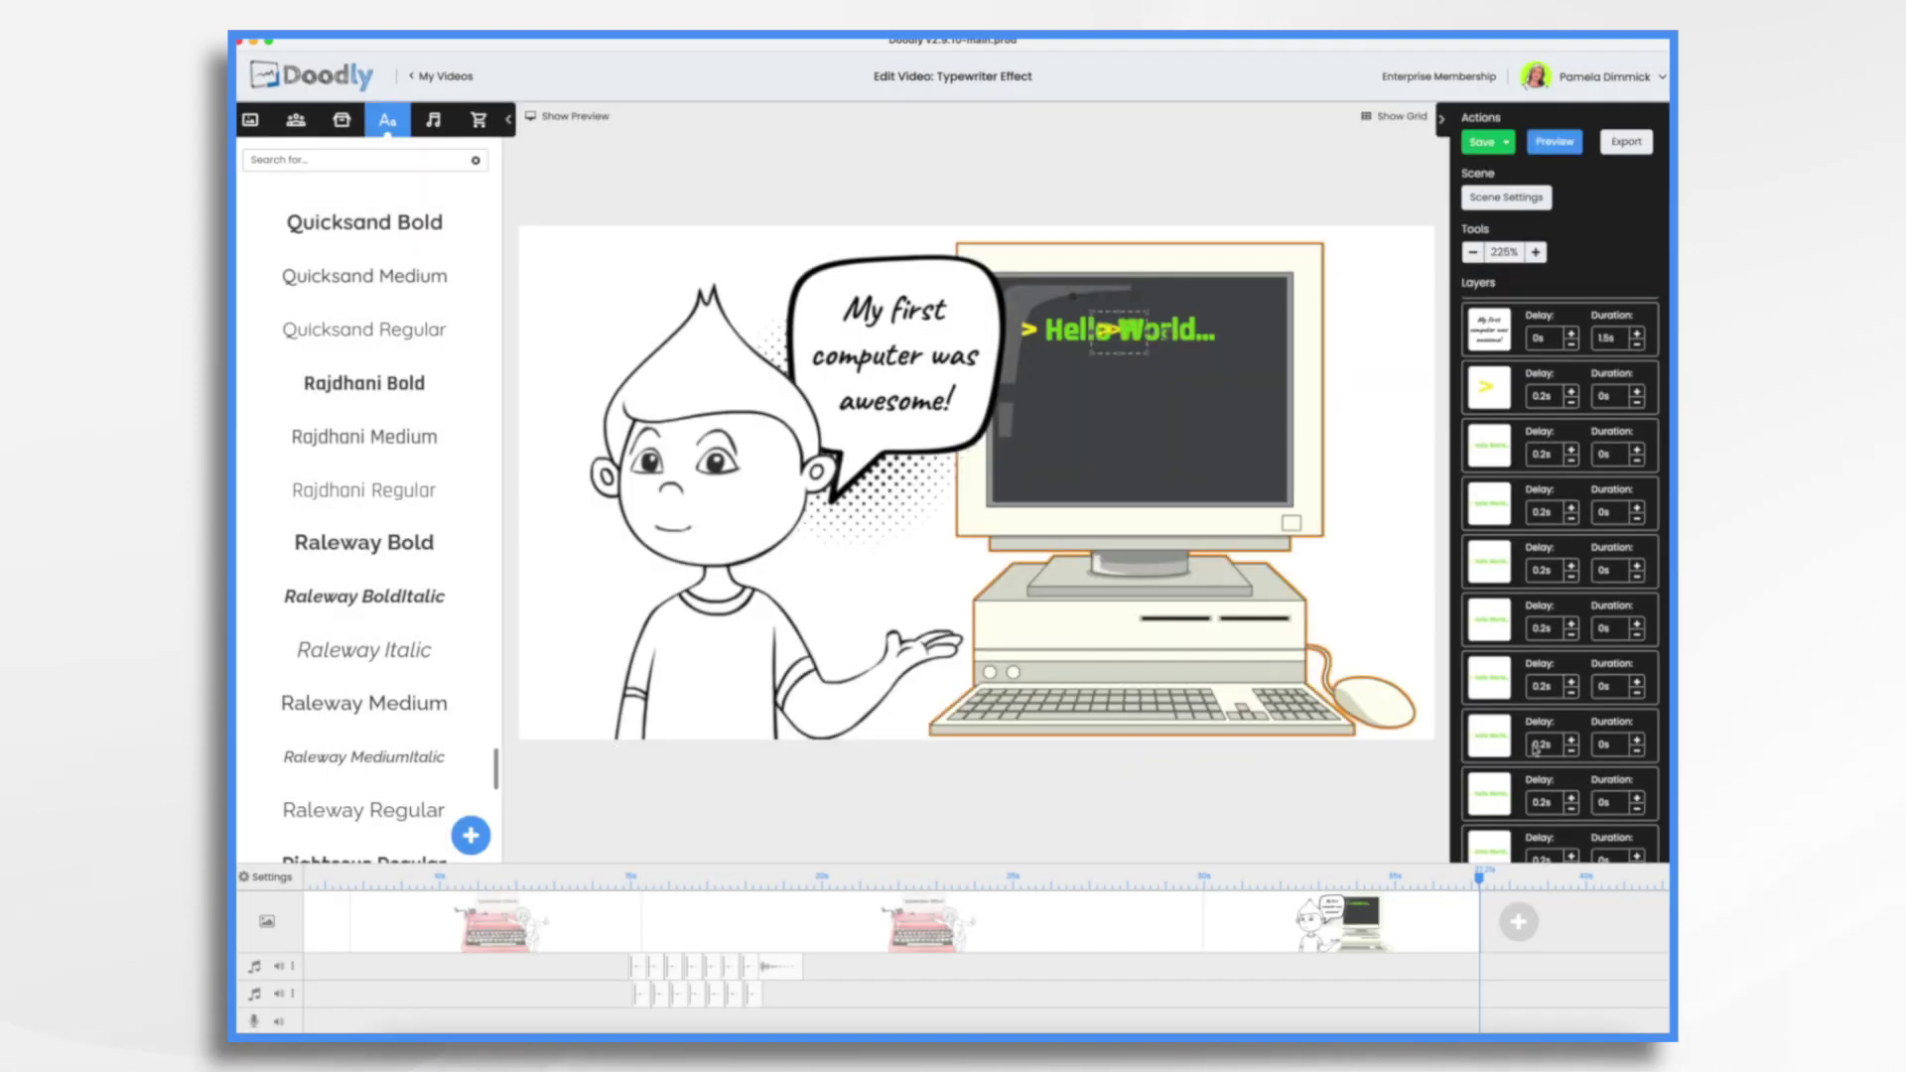
{"action": "left_click_drag", "start_coordinate": [1535, 750], "coordinate": [1508, 615]}
{"action": "double_click", "coordinate": [1122, 329]}
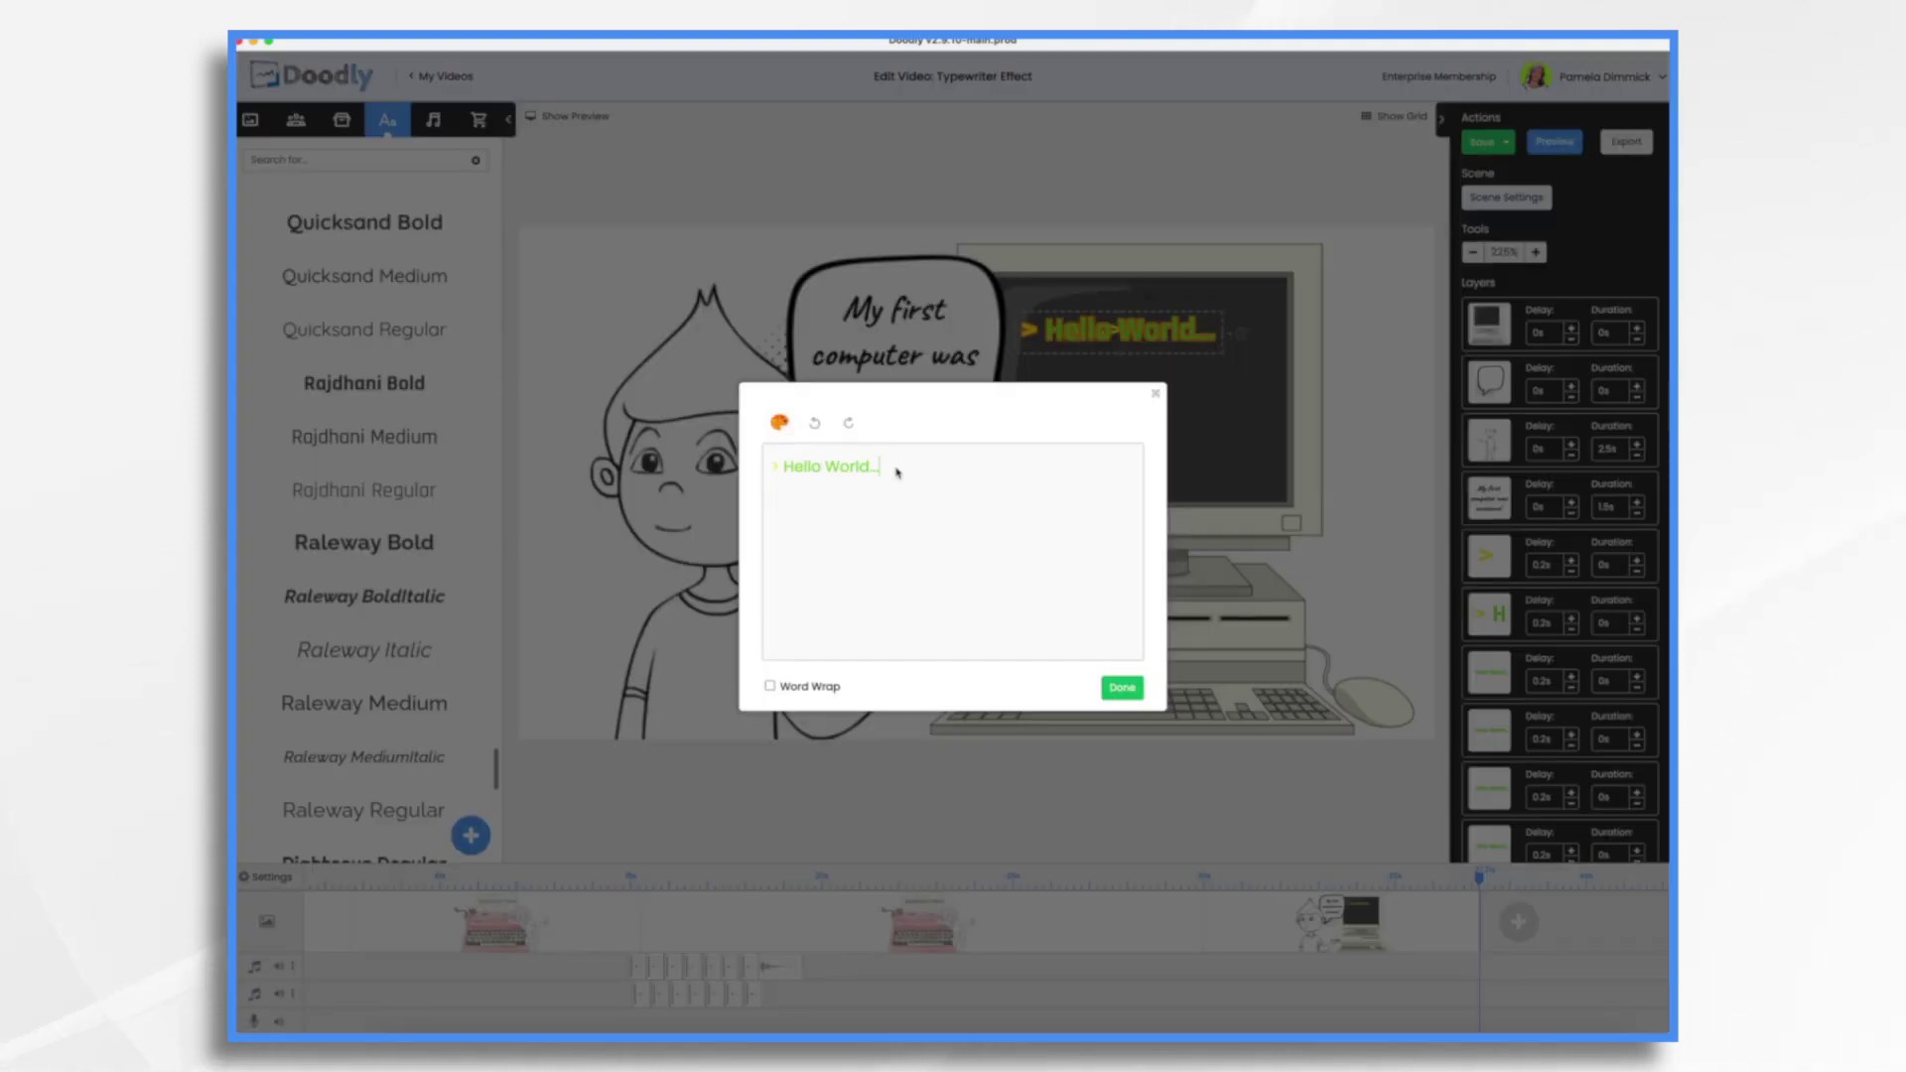
{"action": "key", "text": "BackSpace"}
{"action": "key", "text": "BackSpace"}
{"action": "key", "text": "BackSpace"}
{"action": "key", "text": "BackSpace"}
{"action": "key", "text": "BackSpace"}
{"action": "key", "text": "BackSpace"}
{"action": "key", "text": "BackSpace"}
{"action": "key", "text": "BackSpace"}
{"action": "key", "text": "BackSpace"}
{"action": "key", "text": "BackSpace"}
{"action": "key", "text": "BackSpace"}
{"action": "key", "text": "BackSpace"}
{"action": "left_click", "coordinate": [1122, 687]}
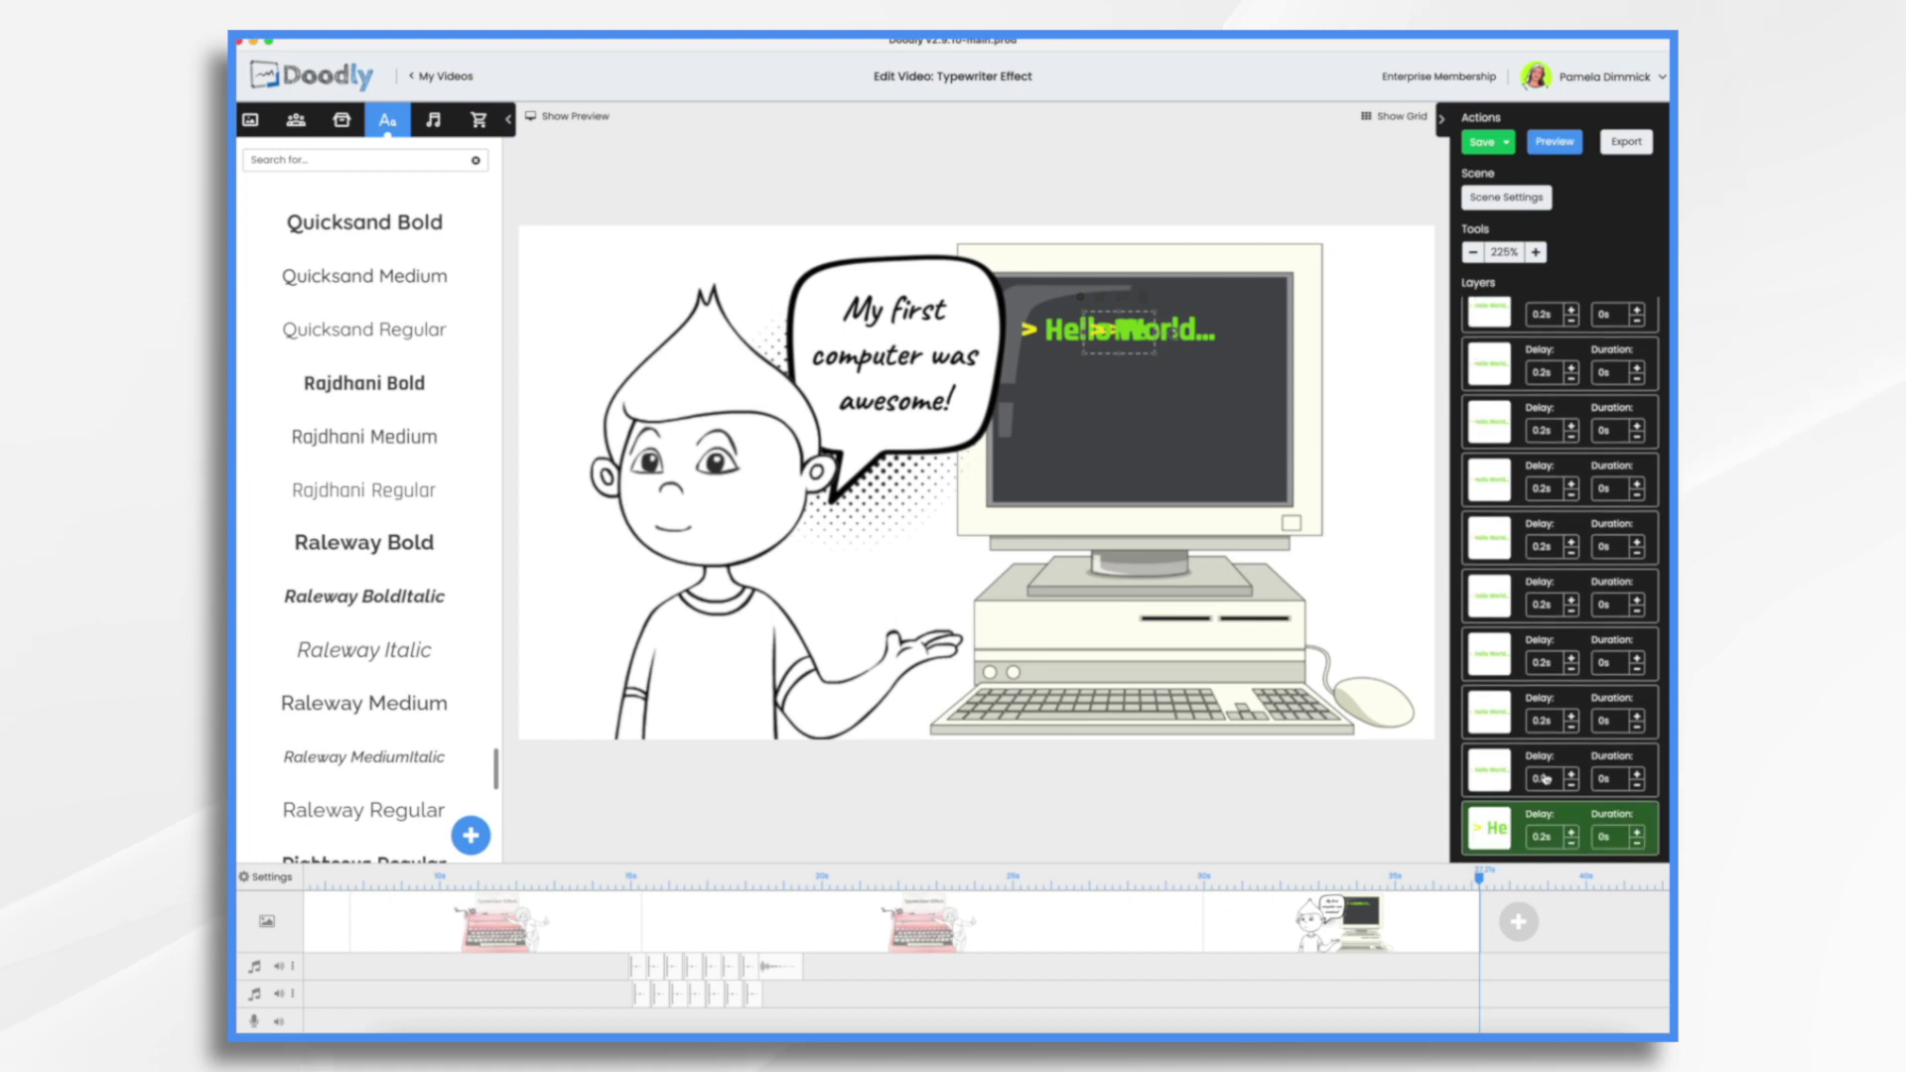
{"action": "left_click_drag", "start_coordinate": [1539, 829], "coordinate": [1534, 410]}
Trim further copies to '> Hel' and '> Hello', placing '> Hel' right after '> He'
{"action": "double_click", "coordinate": [1122, 329]}
{"action": "key", "text": "BackSpace"}
{"action": "key", "text": "BackSpace"}
{"action": "key", "text": "BackSpace"}
{"action": "key", "text": "BackSpace"}
{"action": "key", "text": "BackSpace"}
{"action": "key", "text": "BackSpace"}
{"action": "key", "text": "BackSpace"}
{"action": "key", "text": "BackSpace"}
{"action": "key", "text": "BackSpace"}
{"action": "key", "text": "BackSpace"}
{"action": "key", "text": "BackSpace"}
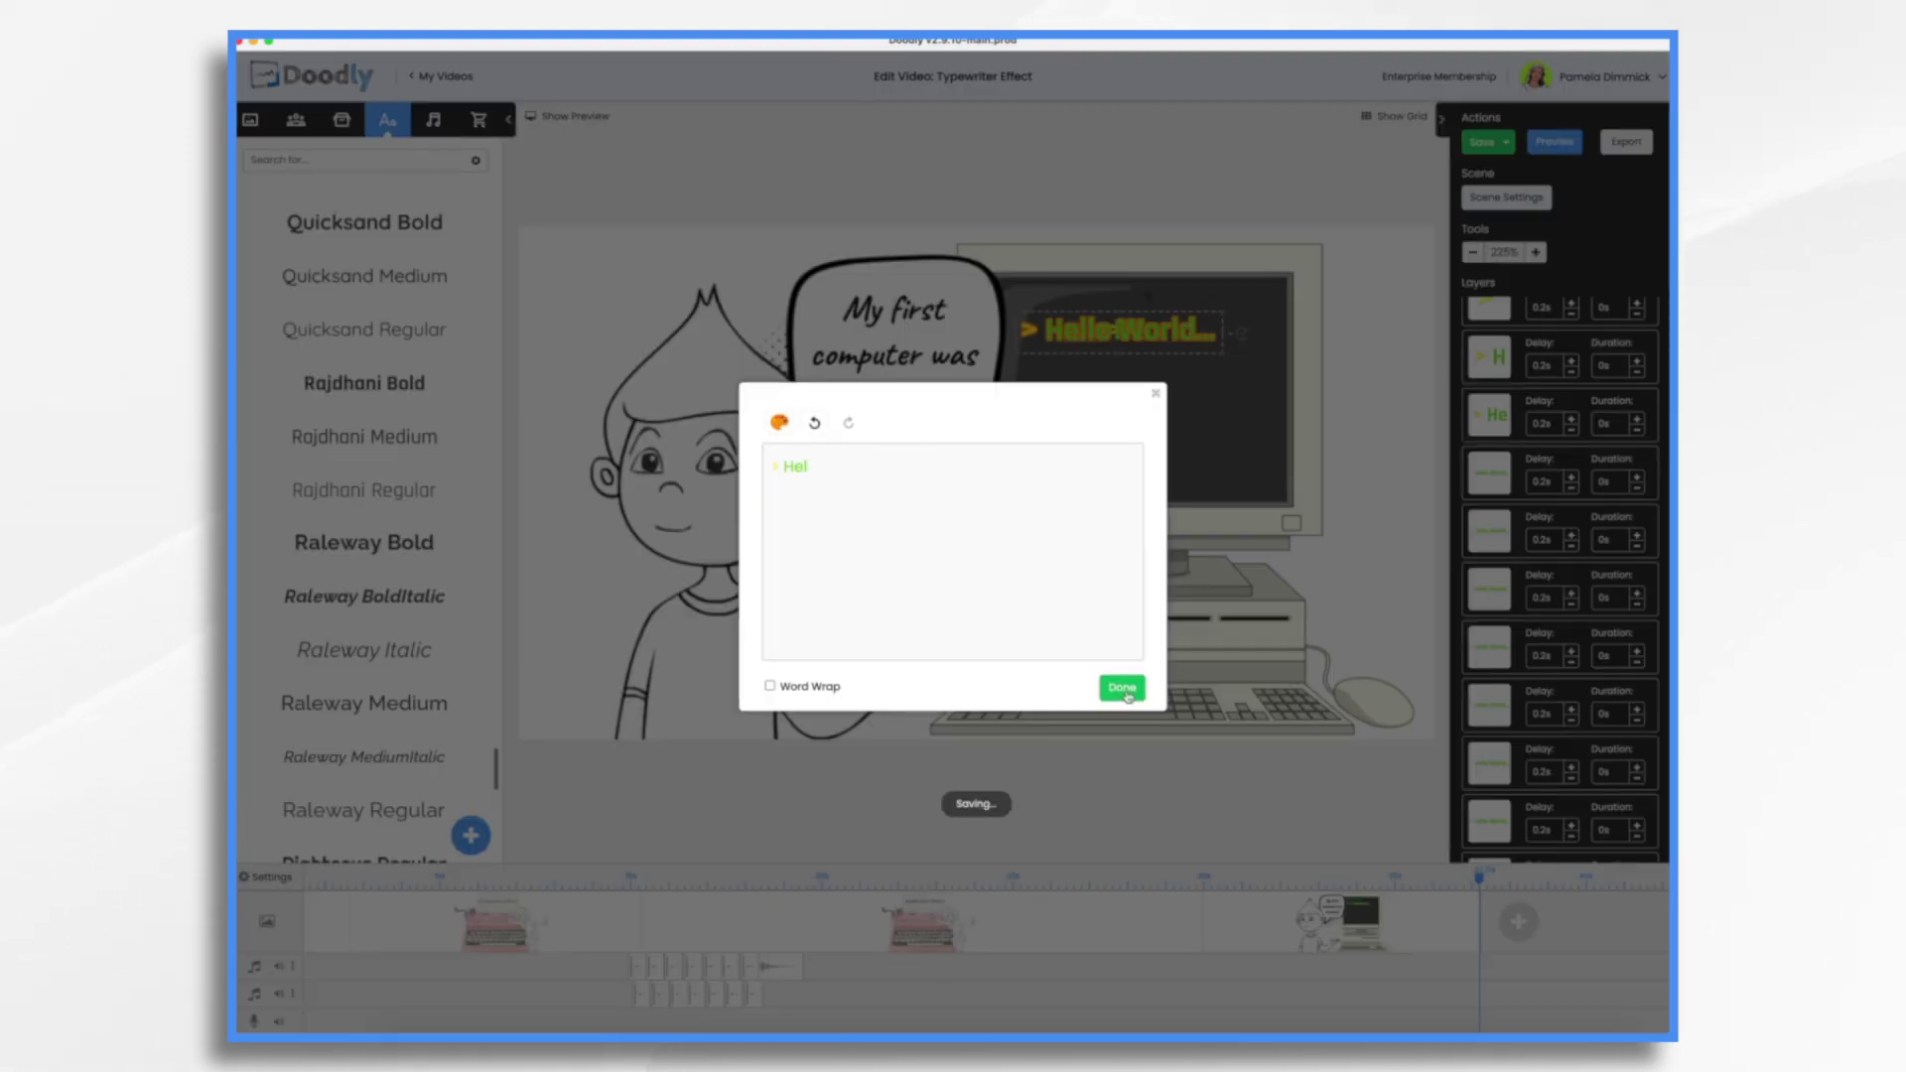
{"action": "left_click", "coordinate": [1121, 688]}
{"action": "left_click_drag", "start_coordinate": [1538, 829], "coordinate": [1539, 372]}
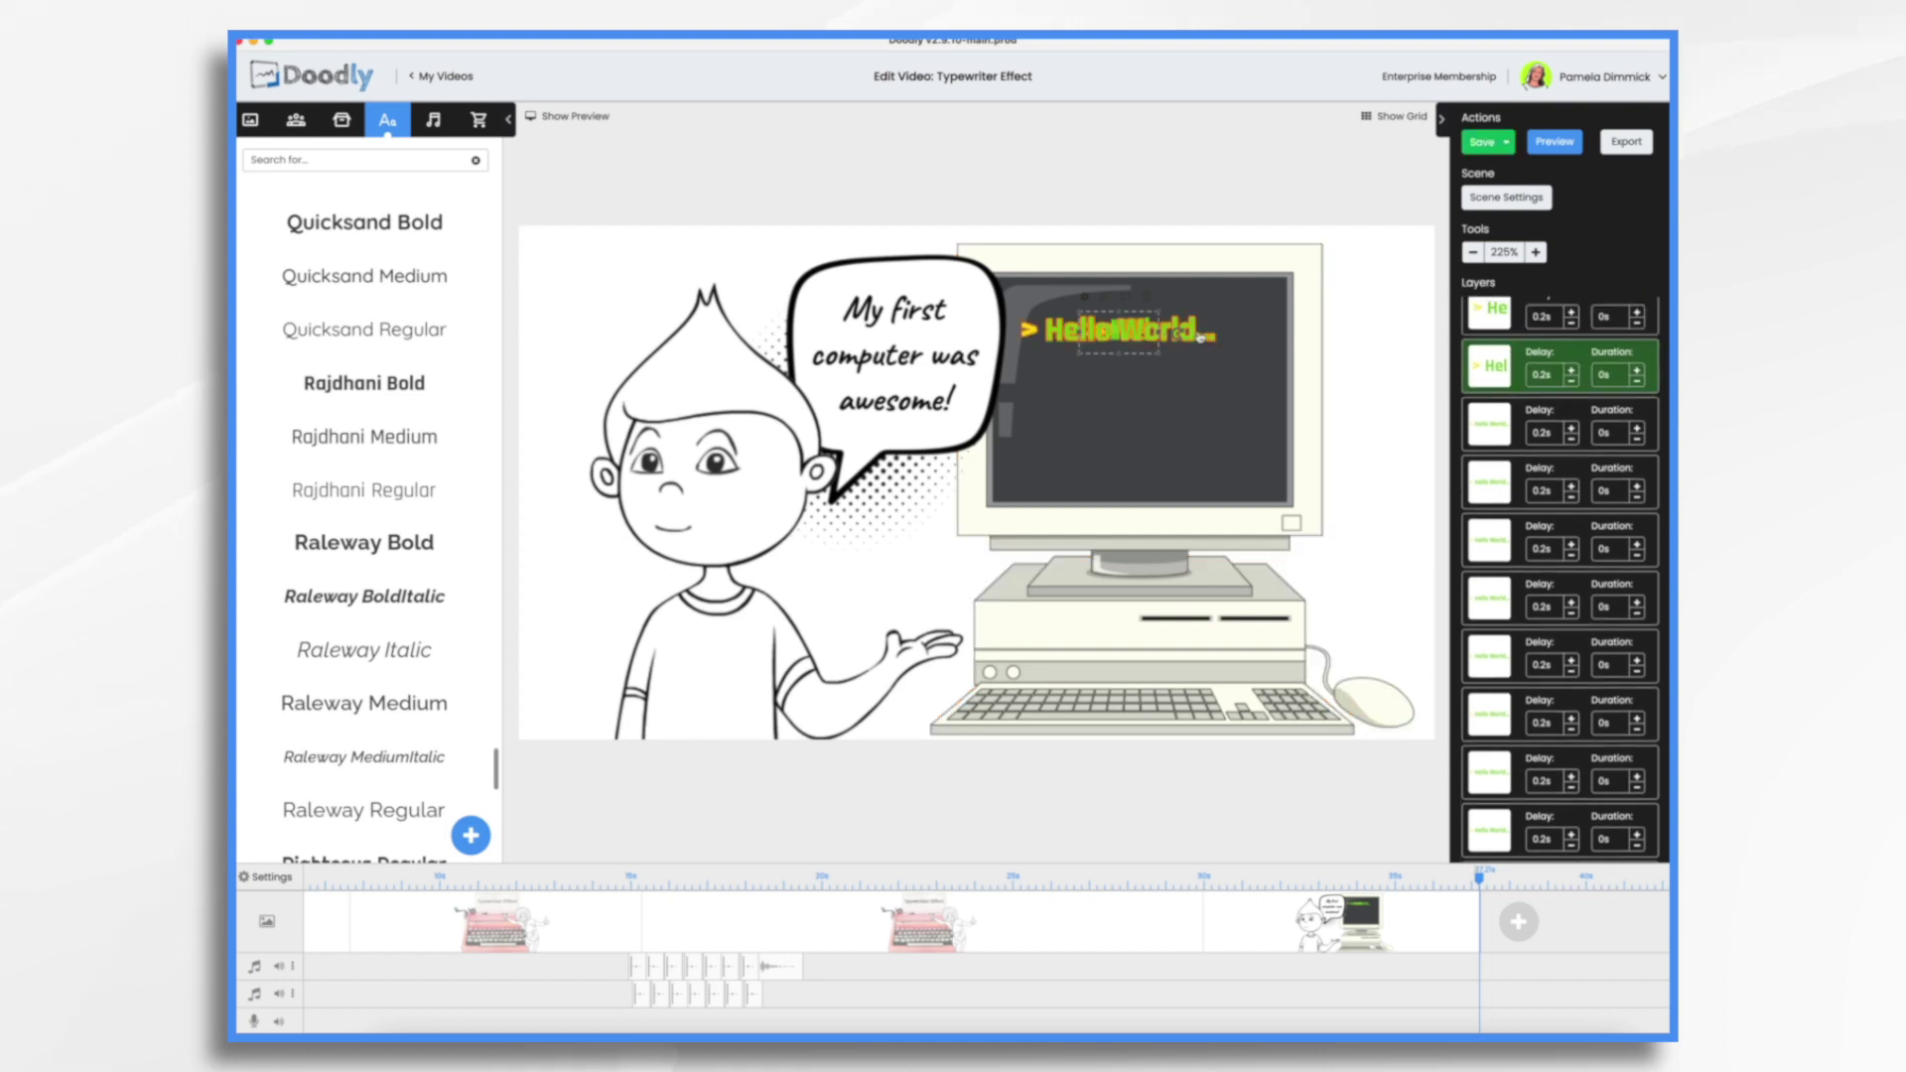
{"action": "double_click", "coordinate": [1199, 338]}
{"action": "key", "text": "BackSpace"}
{"action": "key", "text": "BackSpace"}
{"action": "key", "text": "BackSpace"}
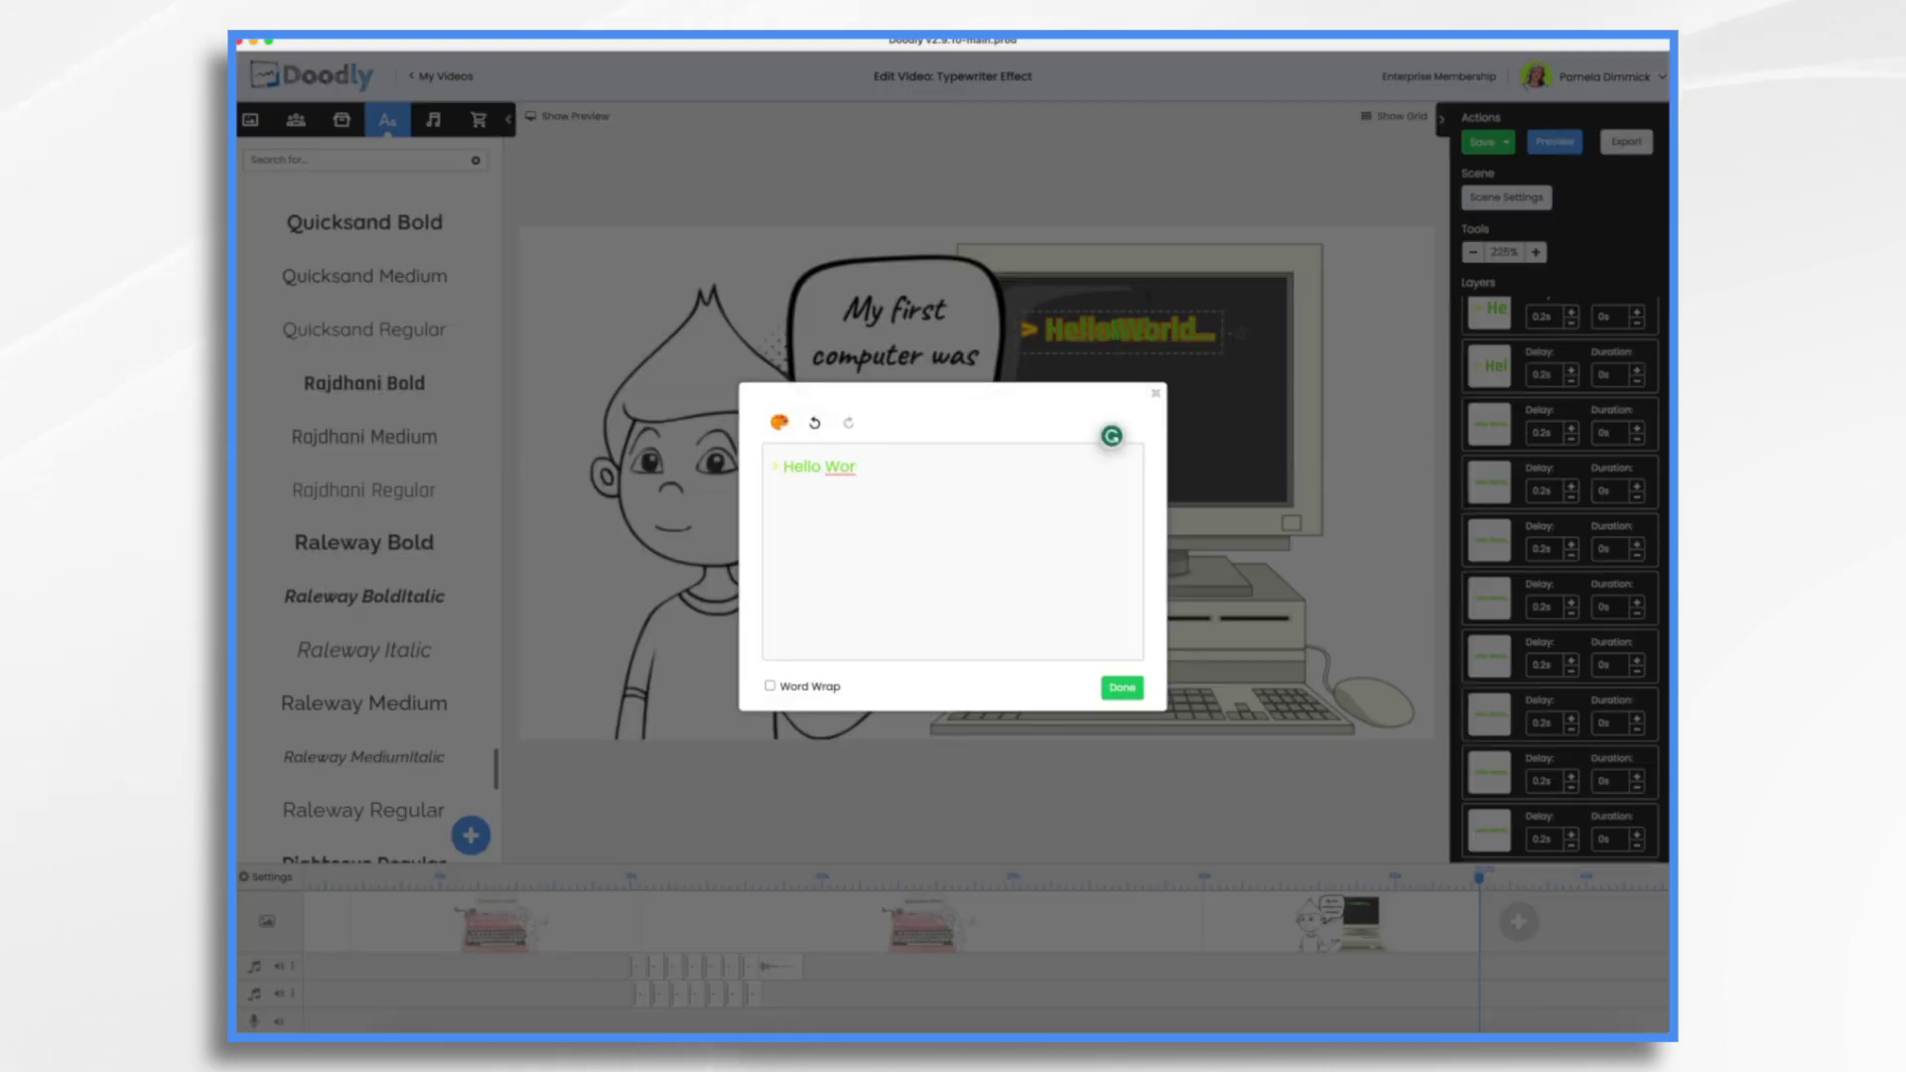
{"action": "key", "text": "BackSpace"}
{"action": "left_click", "coordinate": [1122, 688]}
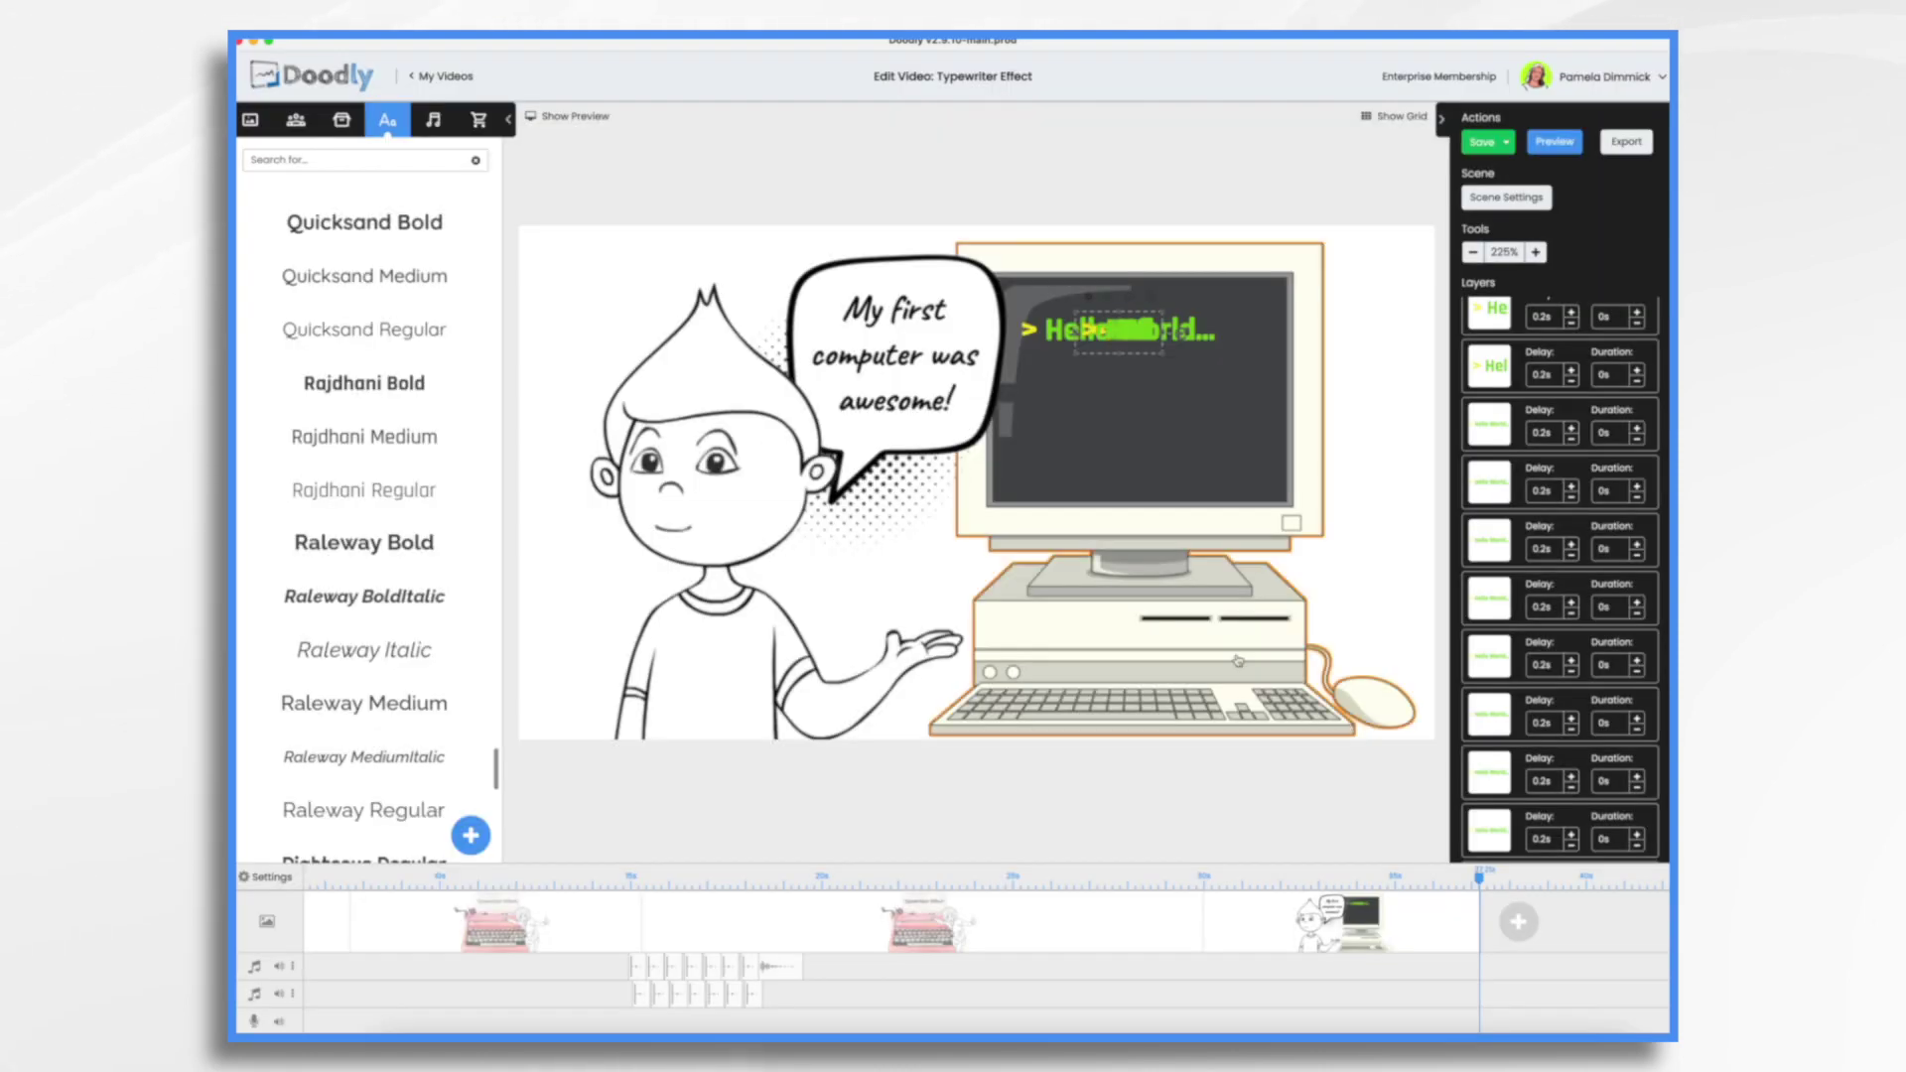
{"action": "double_click", "coordinate": [1199, 337]}
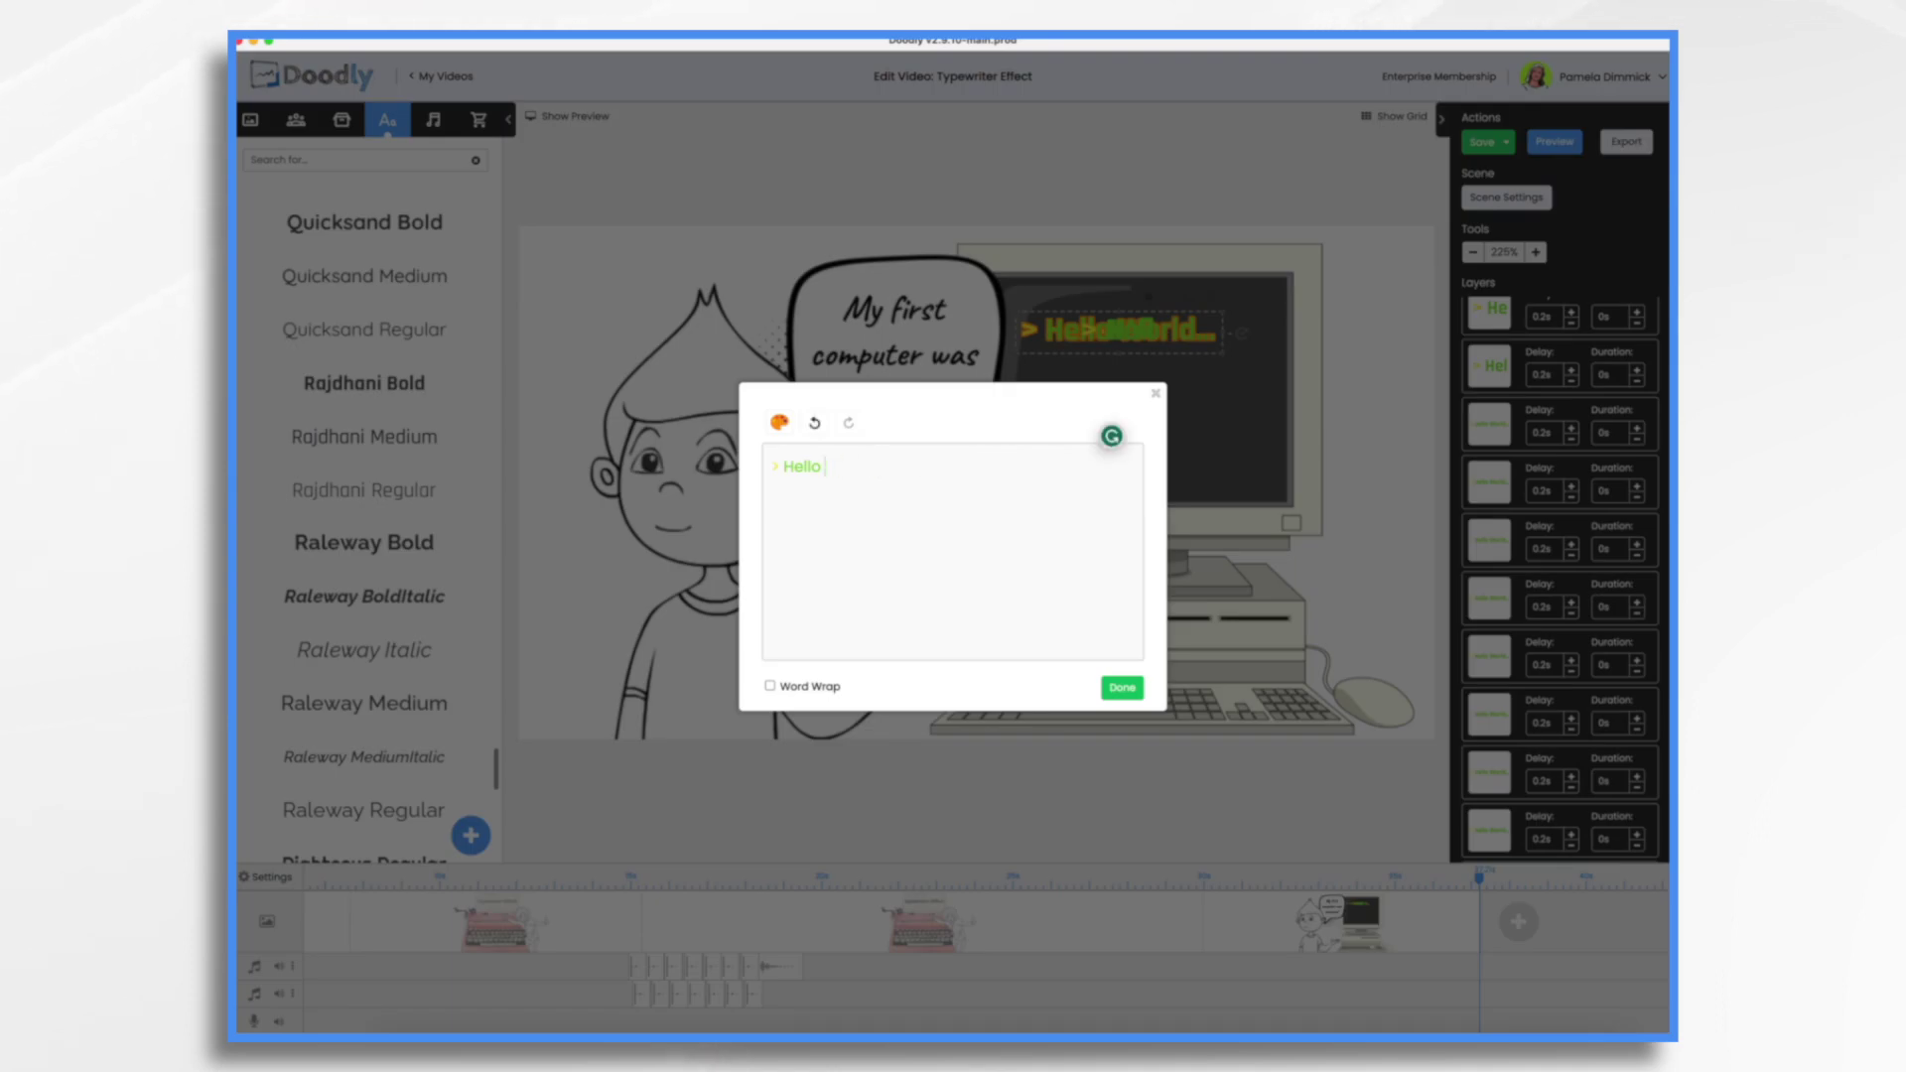
{"action": "left_click", "coordinate": [1122, 688]}
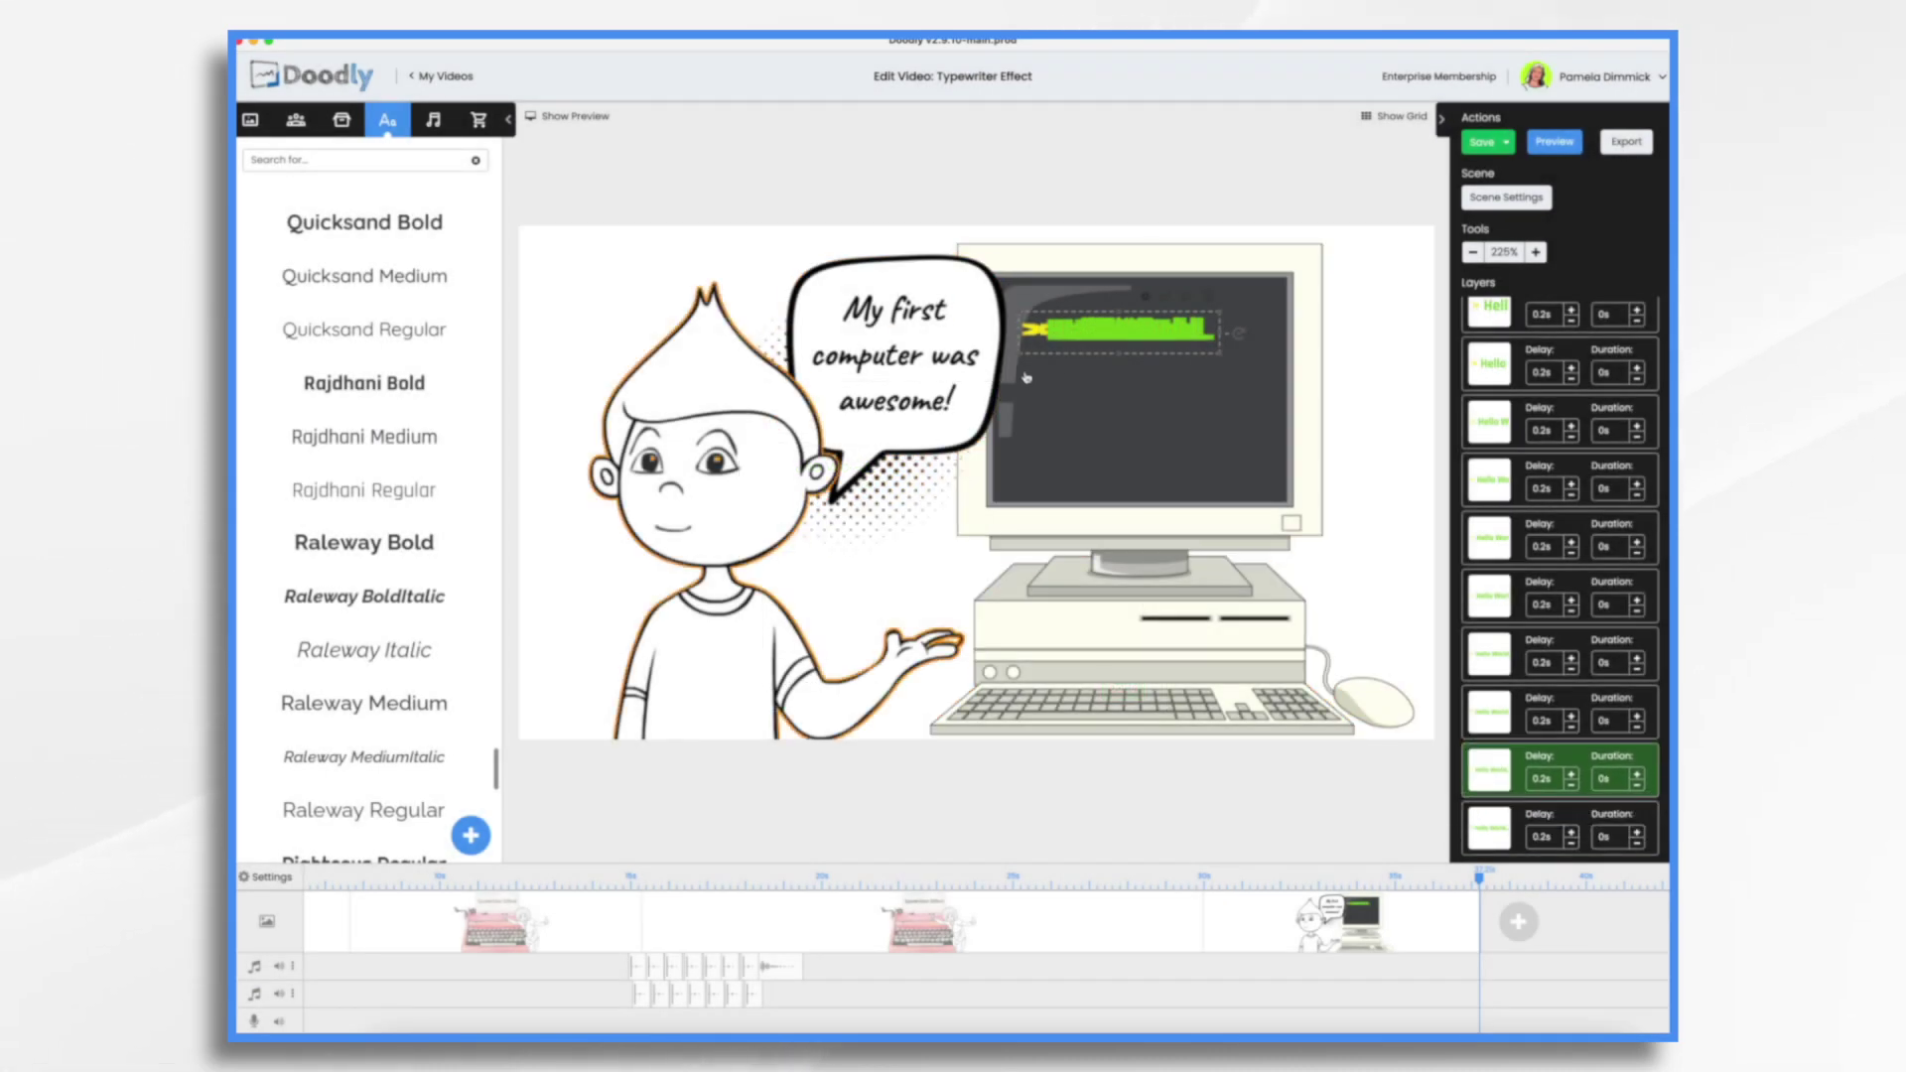
Preview the computer scene's animation, then select all of its layers
{"action": "right_click", "coordinate": [1273, 936]}
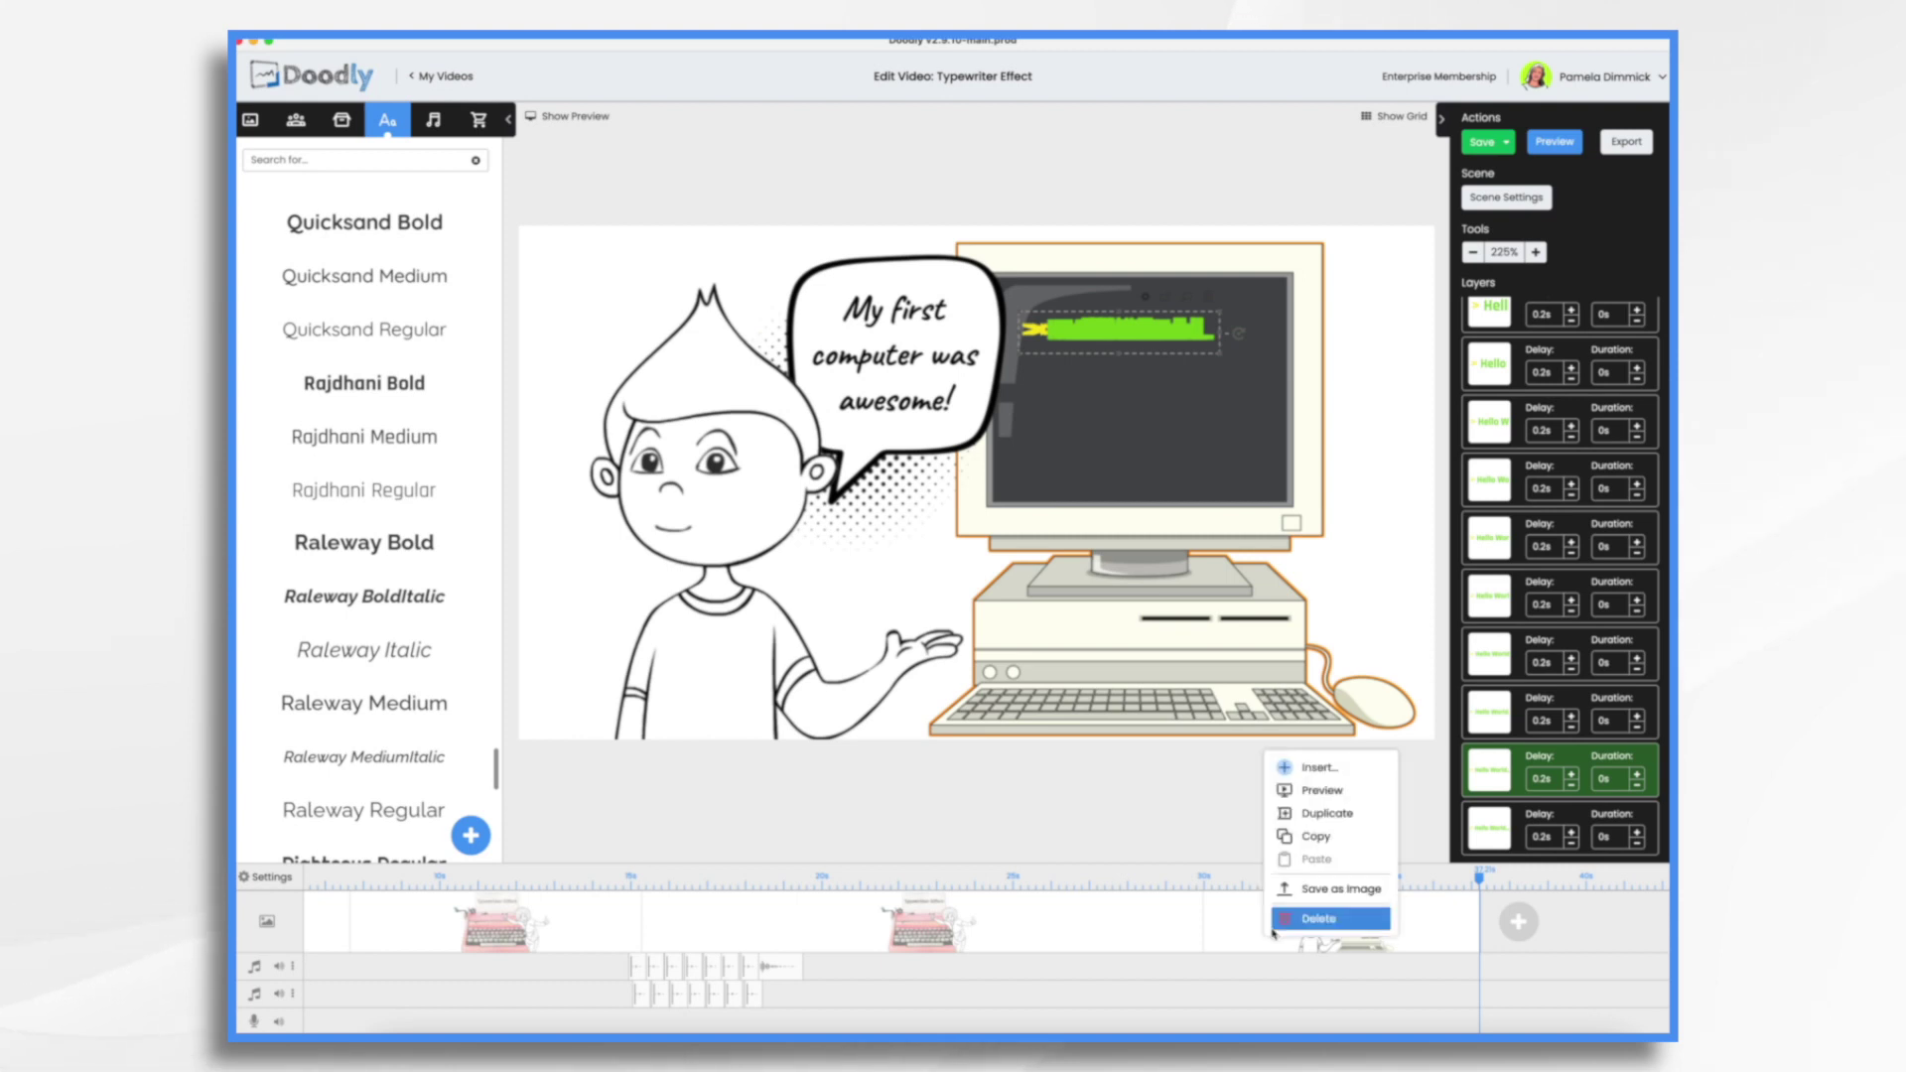
{"action": "left_click", "coordinate": [1288, 791]}
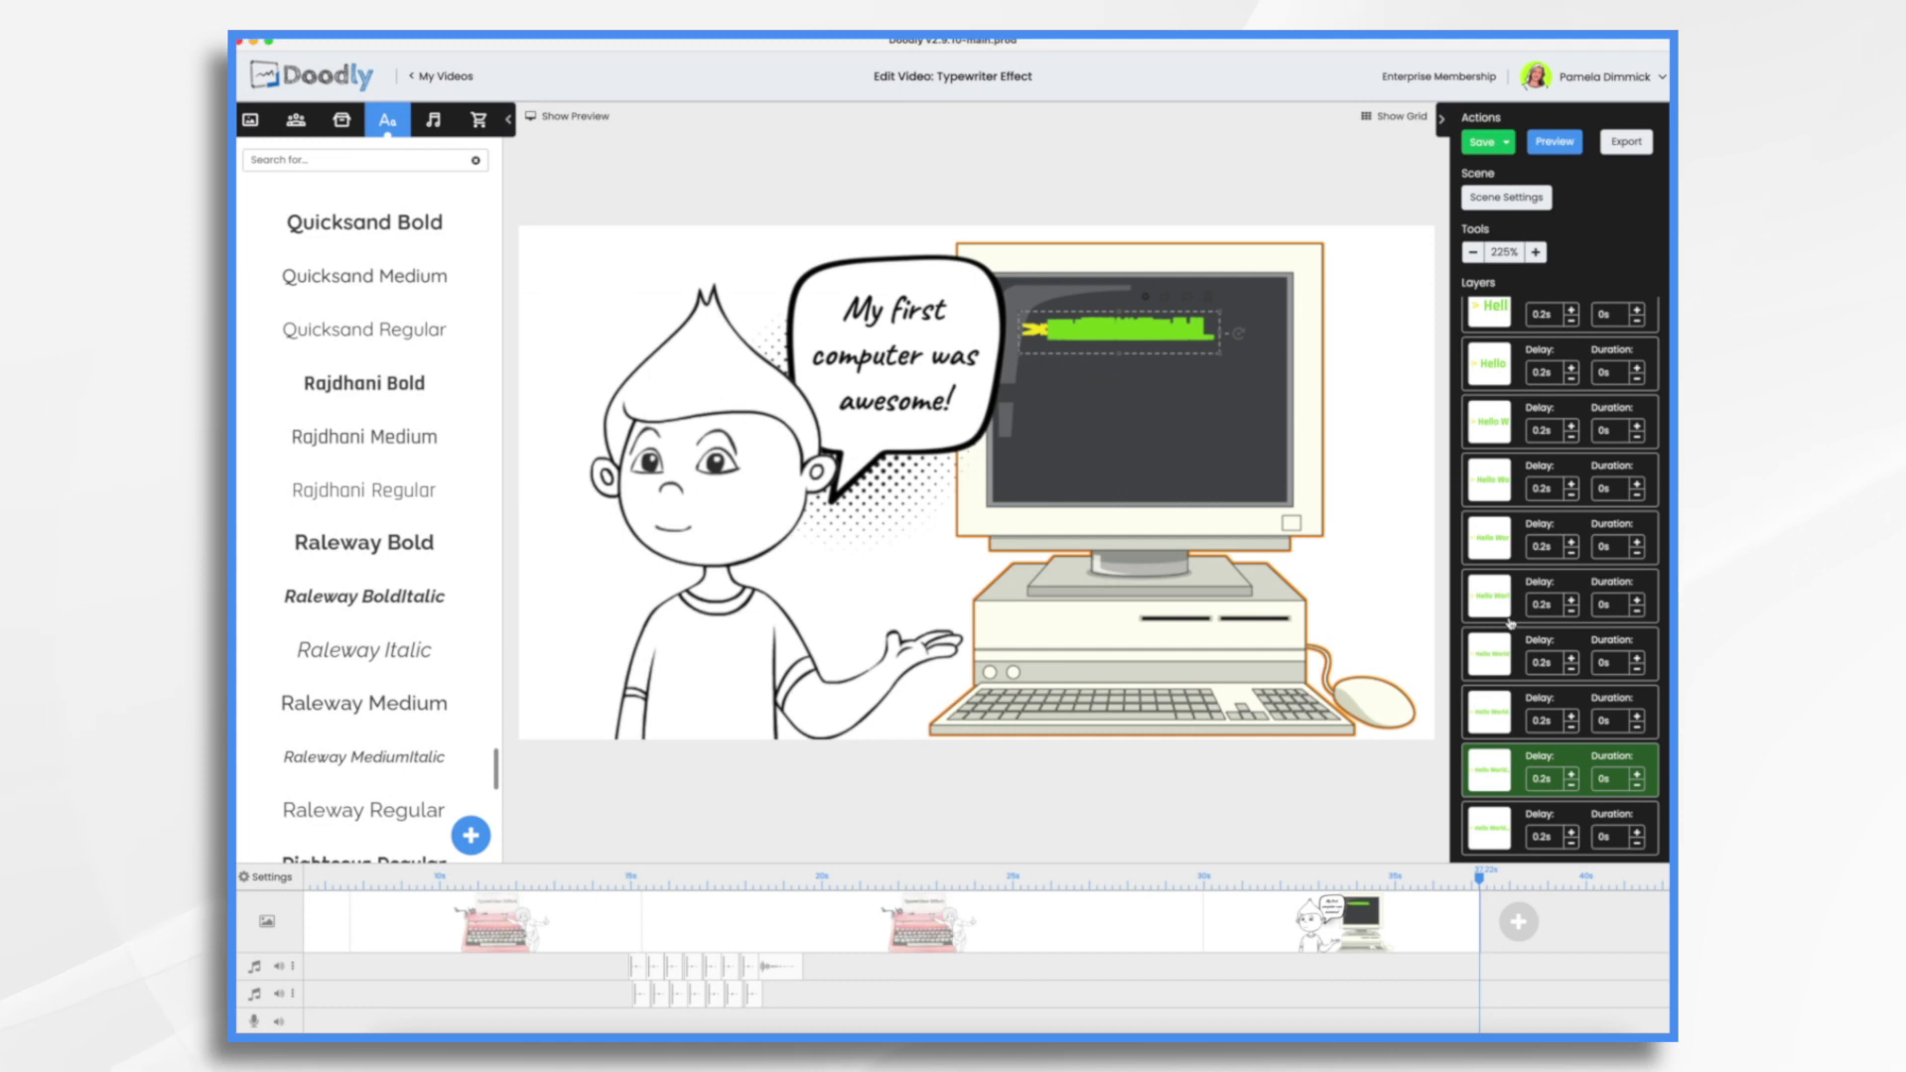
{"action": "key", "text": "super+a"}
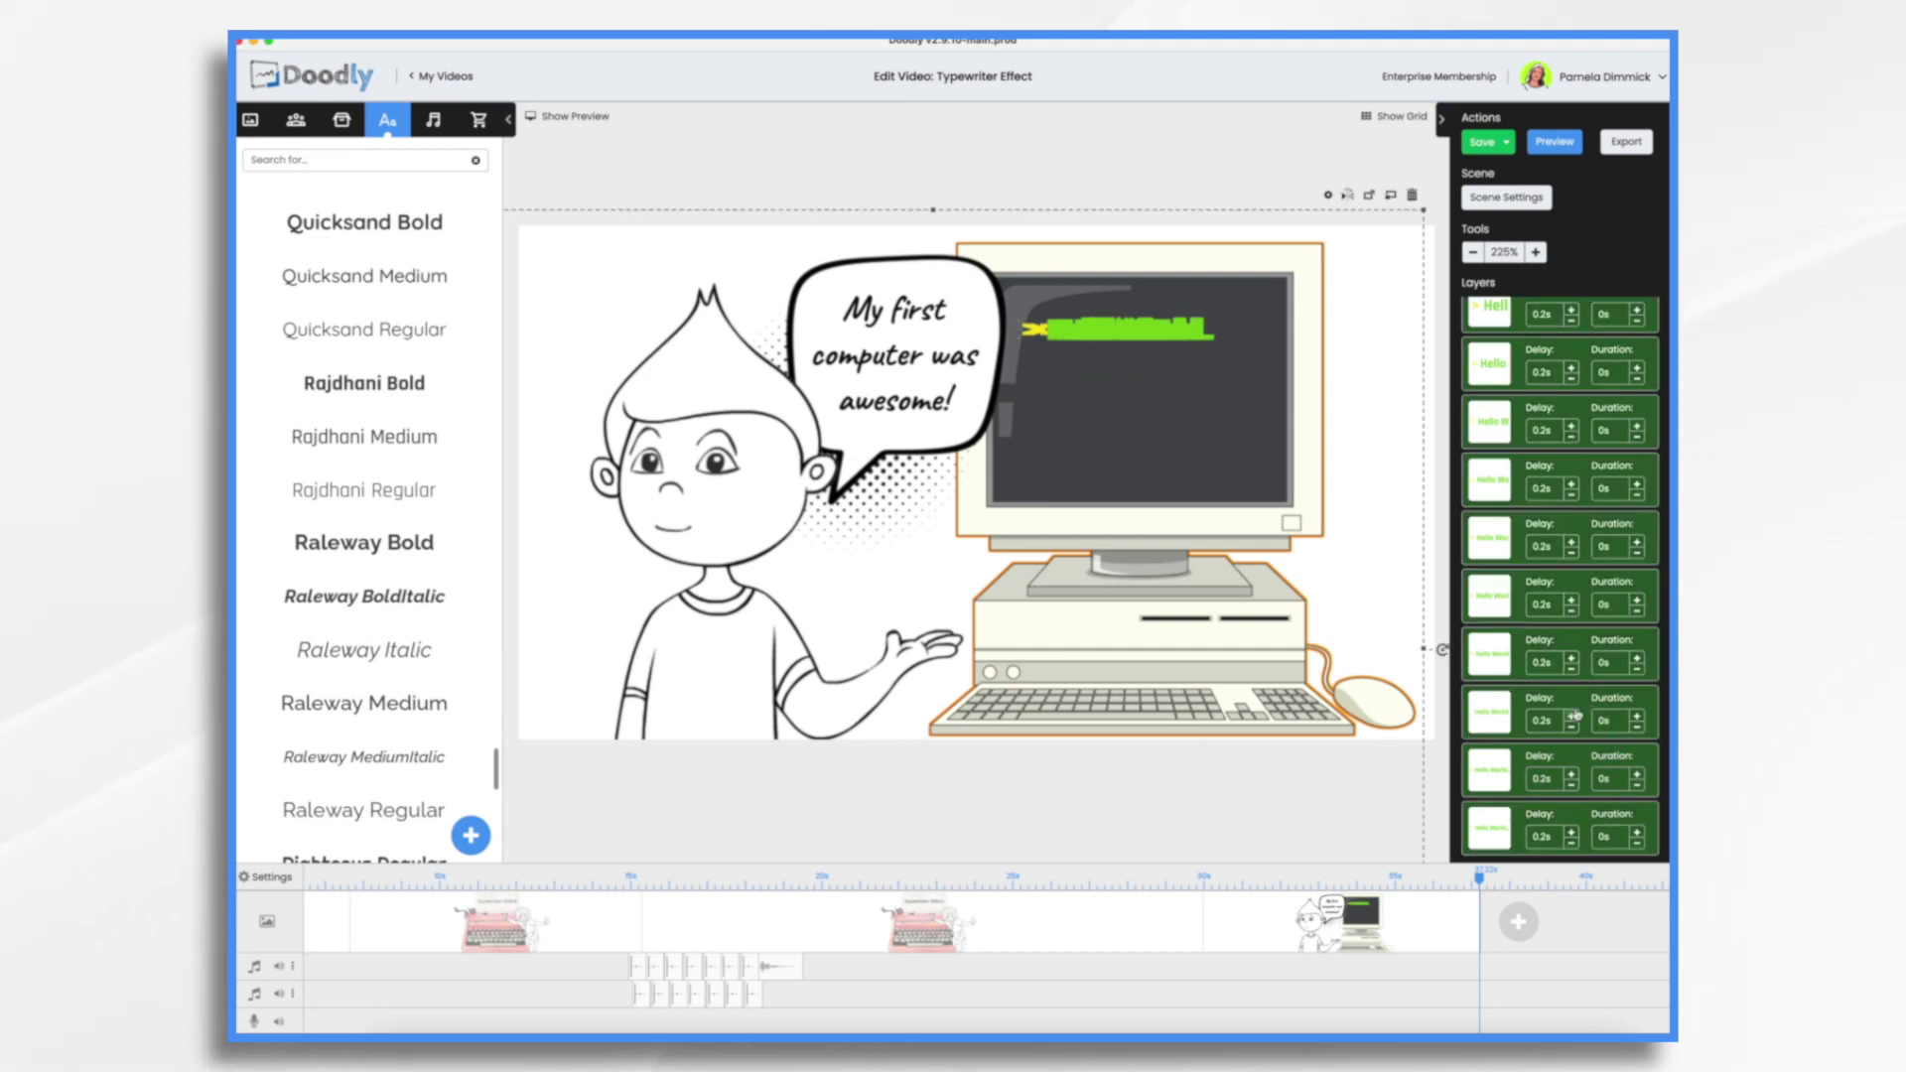
{"action": "scroll", "coordinate": [1576, 715], "scroll_direction": "up", "scroll_amount": 5}
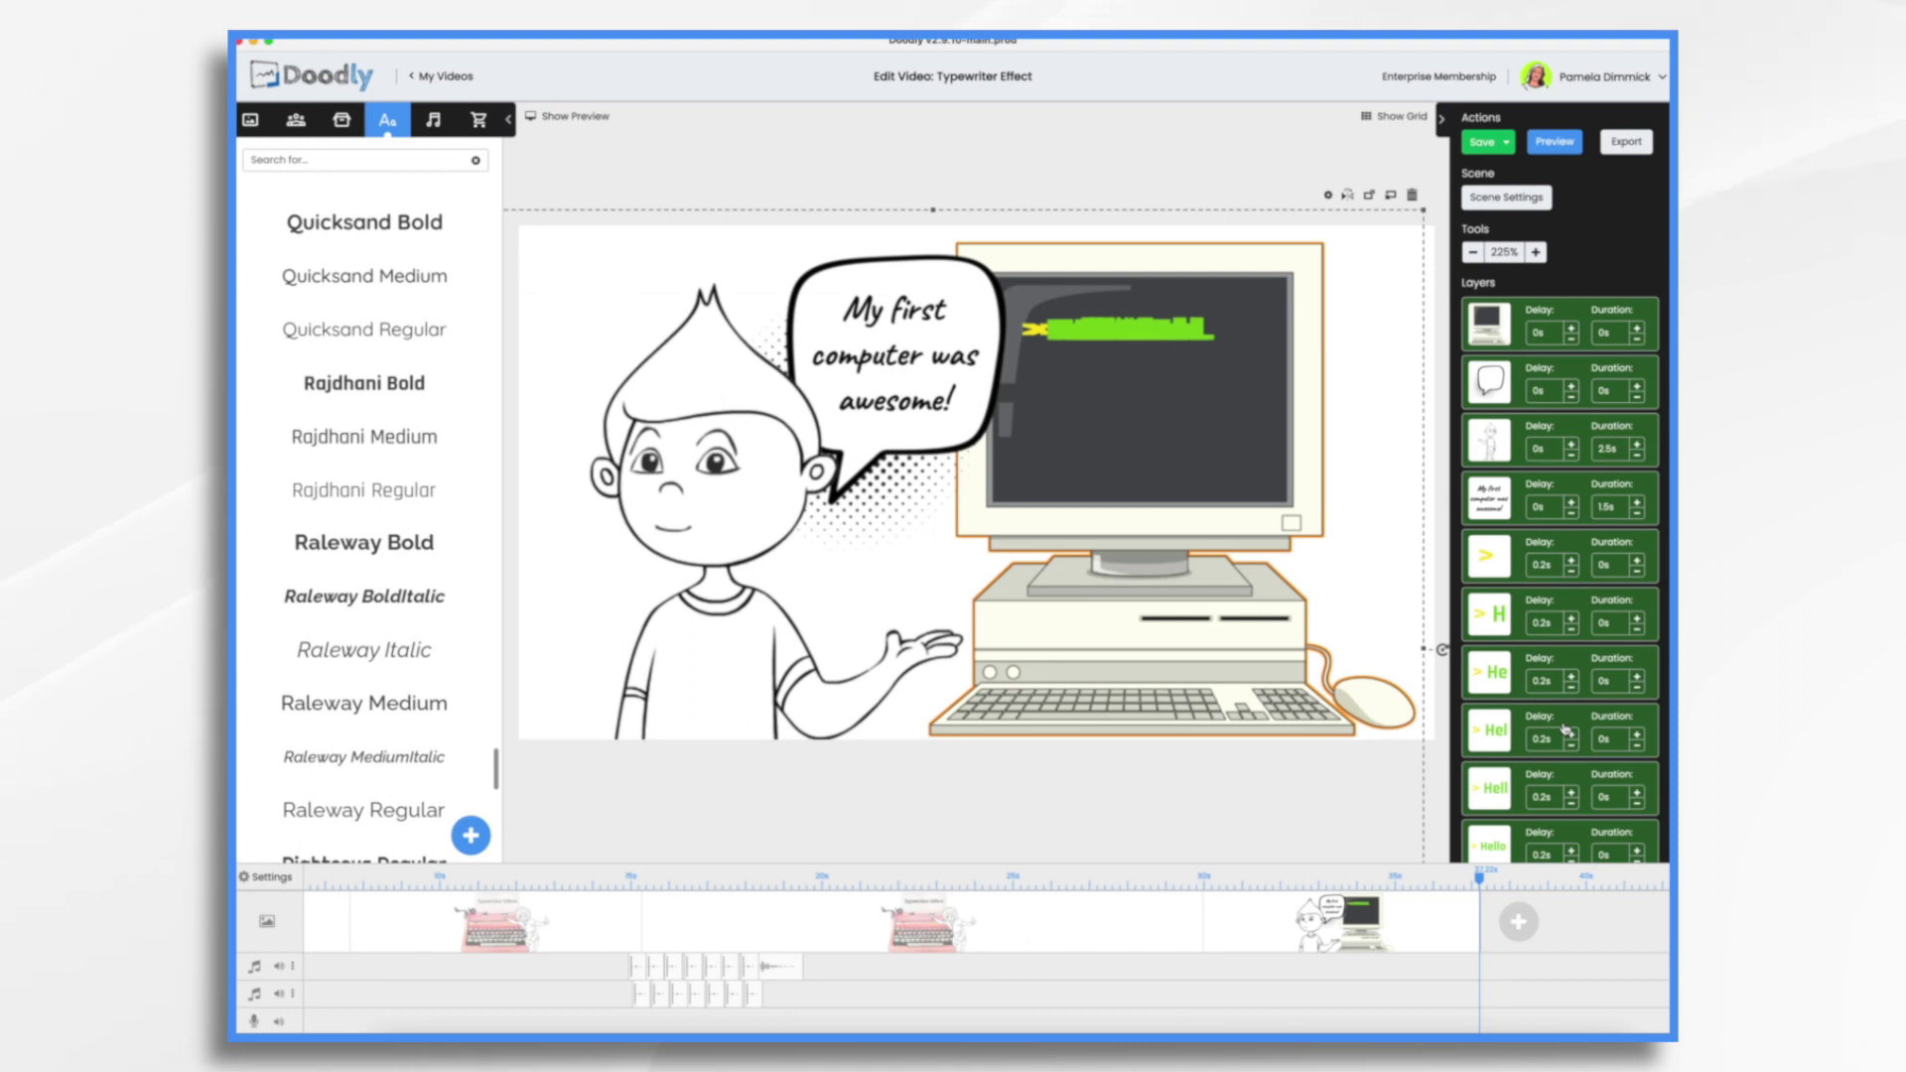
Remove the computer, speech bubble, boy and caption layers from the selection
{"action": "left_click", "coordinate": [1502, 318], "text": "super"}
{"action": "left_click", "coordinate": [1499, 369], "text": "super"}
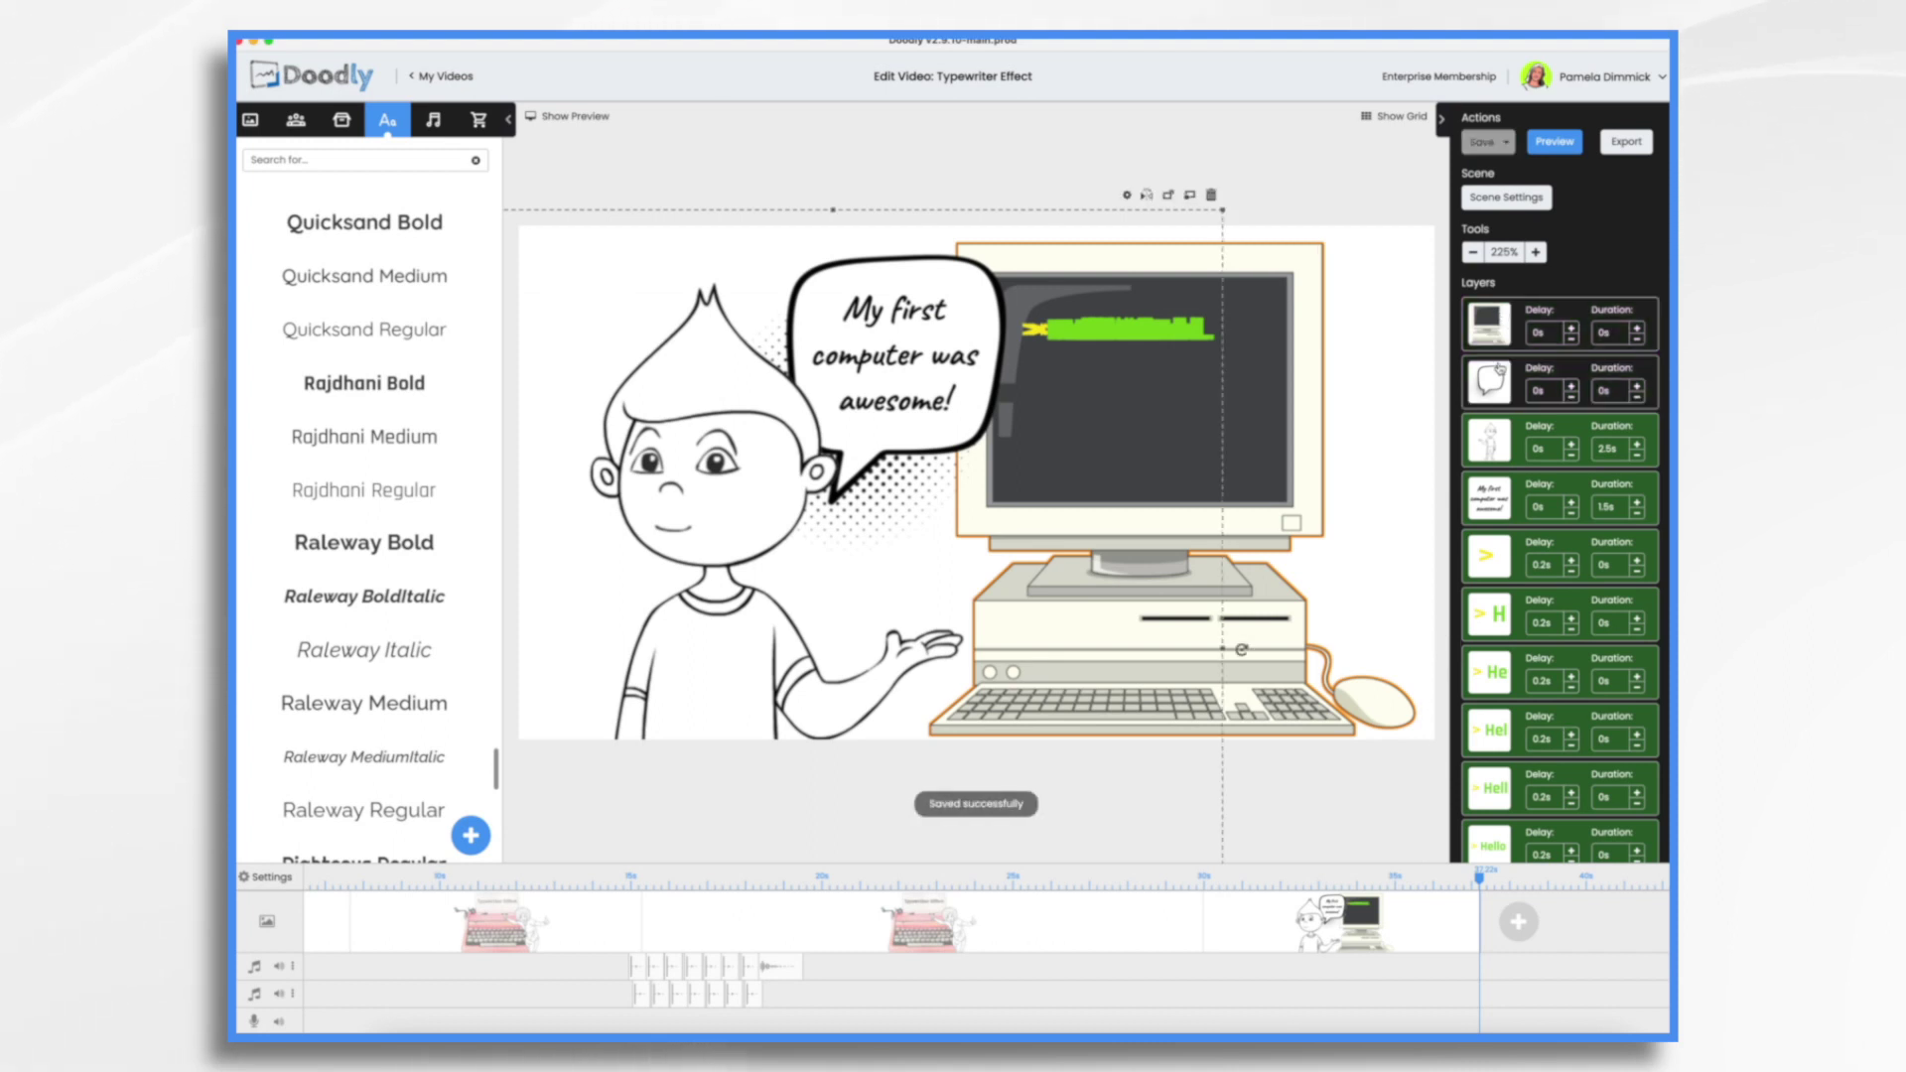
{"action": "left_click", "coordinate": [1509, 448], "text": "super"}
{"action": "left_click", "coordinate": [1495, 499], "text": "super"}
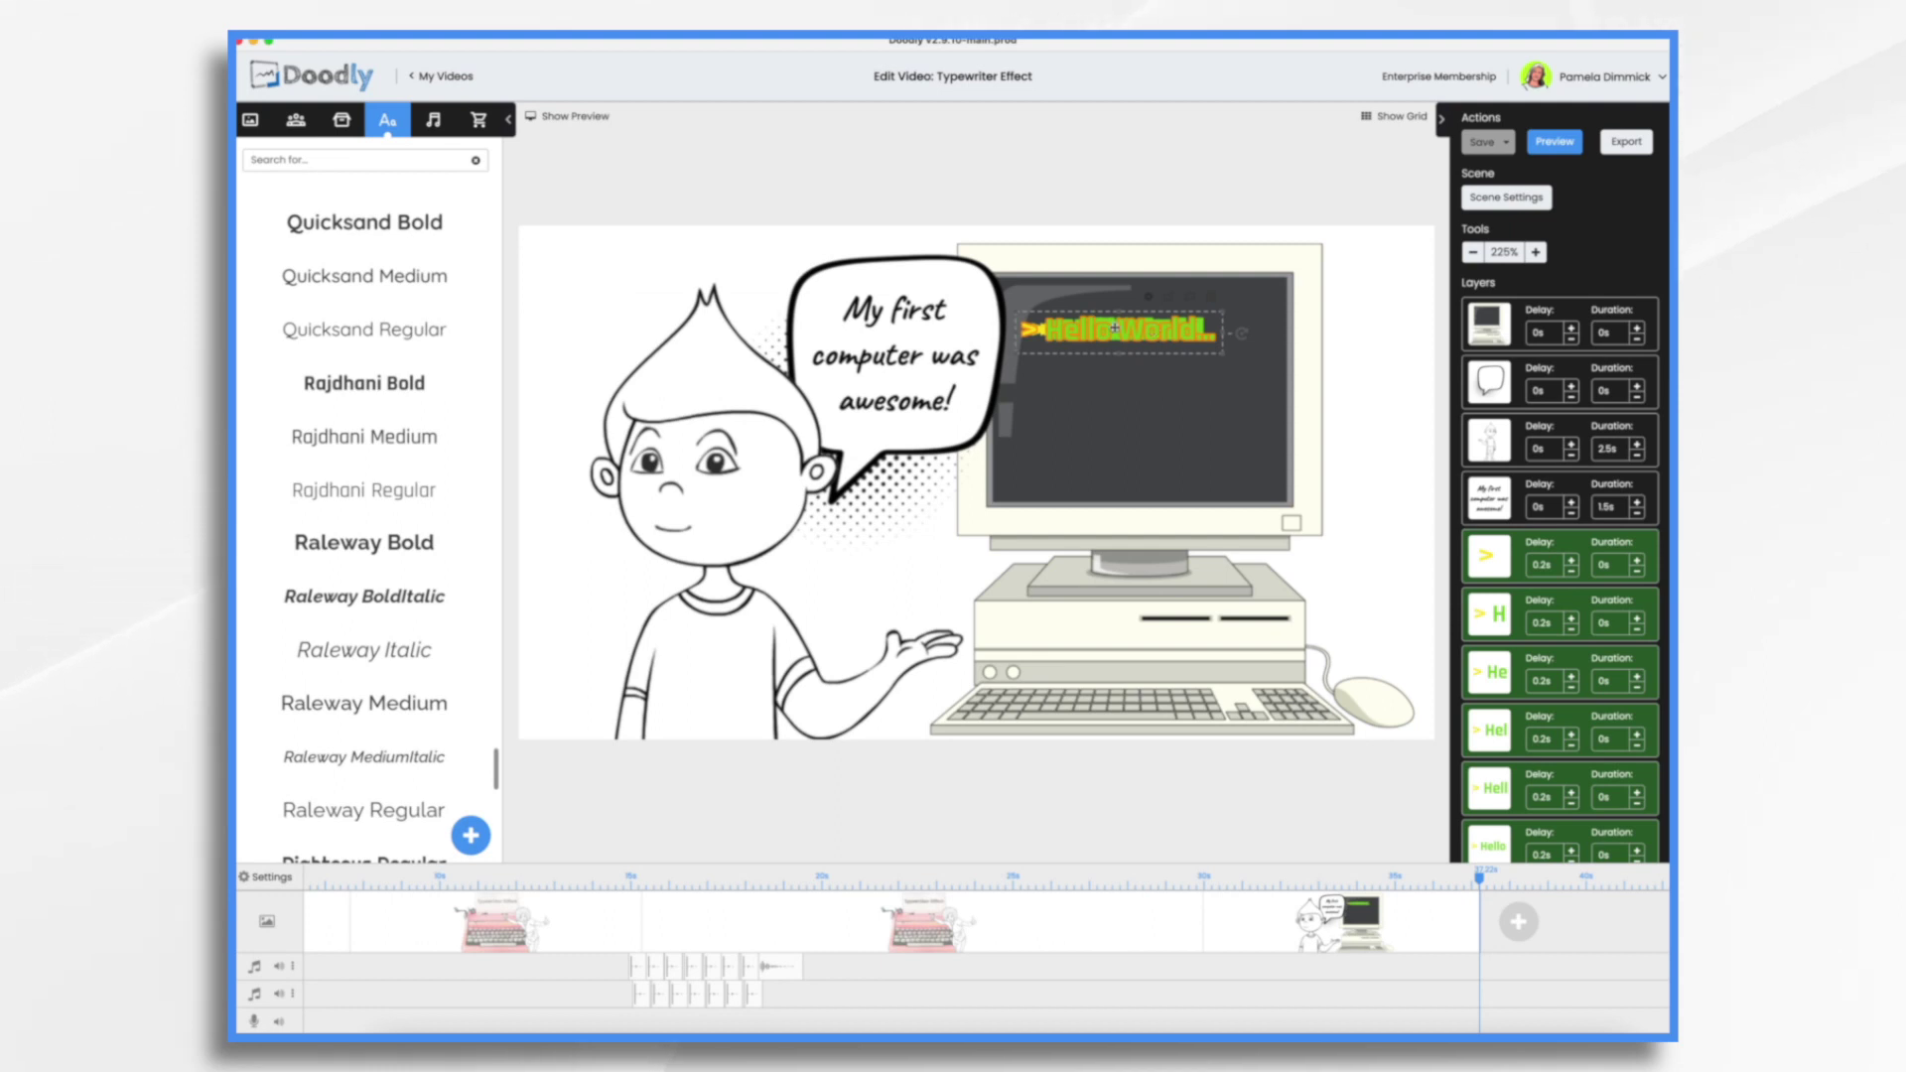
Left-align all the selected Hello World text versions
{"action": "right_click", "coordinate": [1115, 327]}
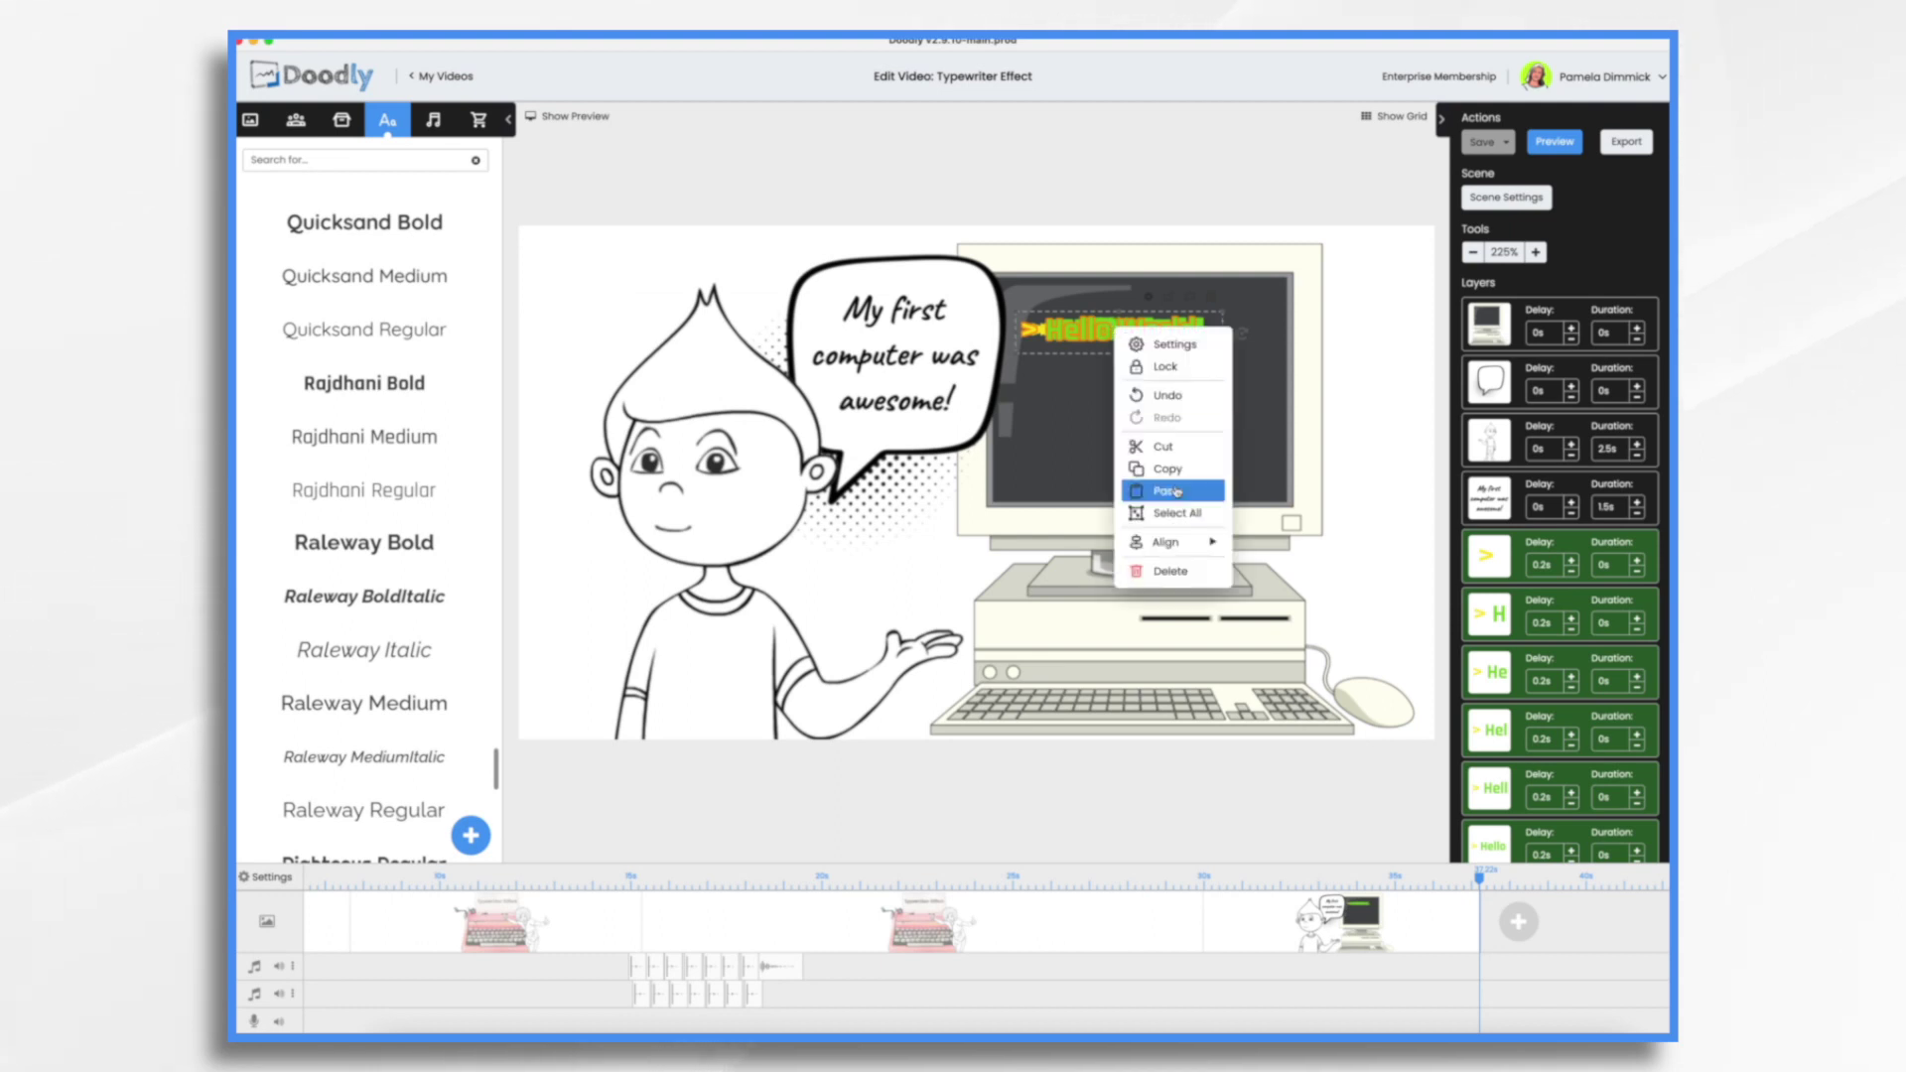
{"action": "mouse_move", "coordinate": [1181, 545]}
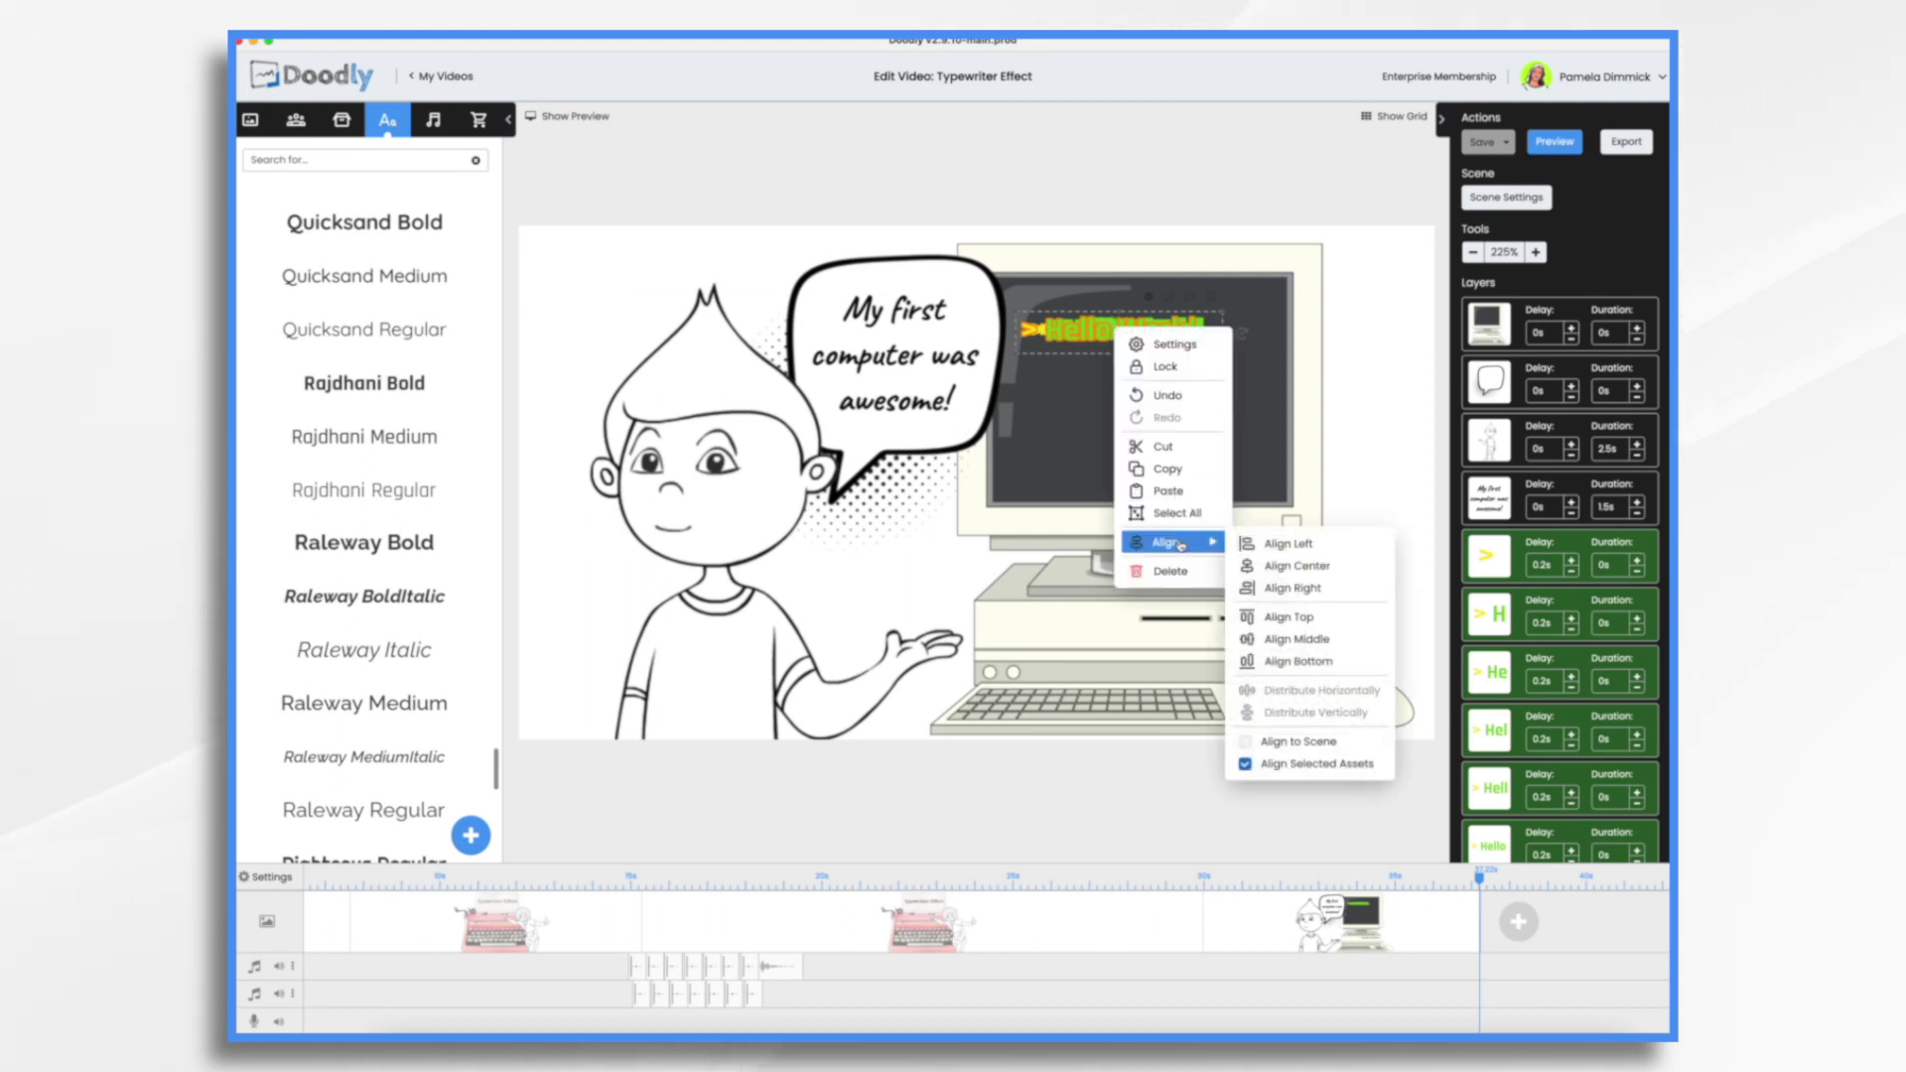
{"action": "left_click", "coordinate": [1288, 545]}
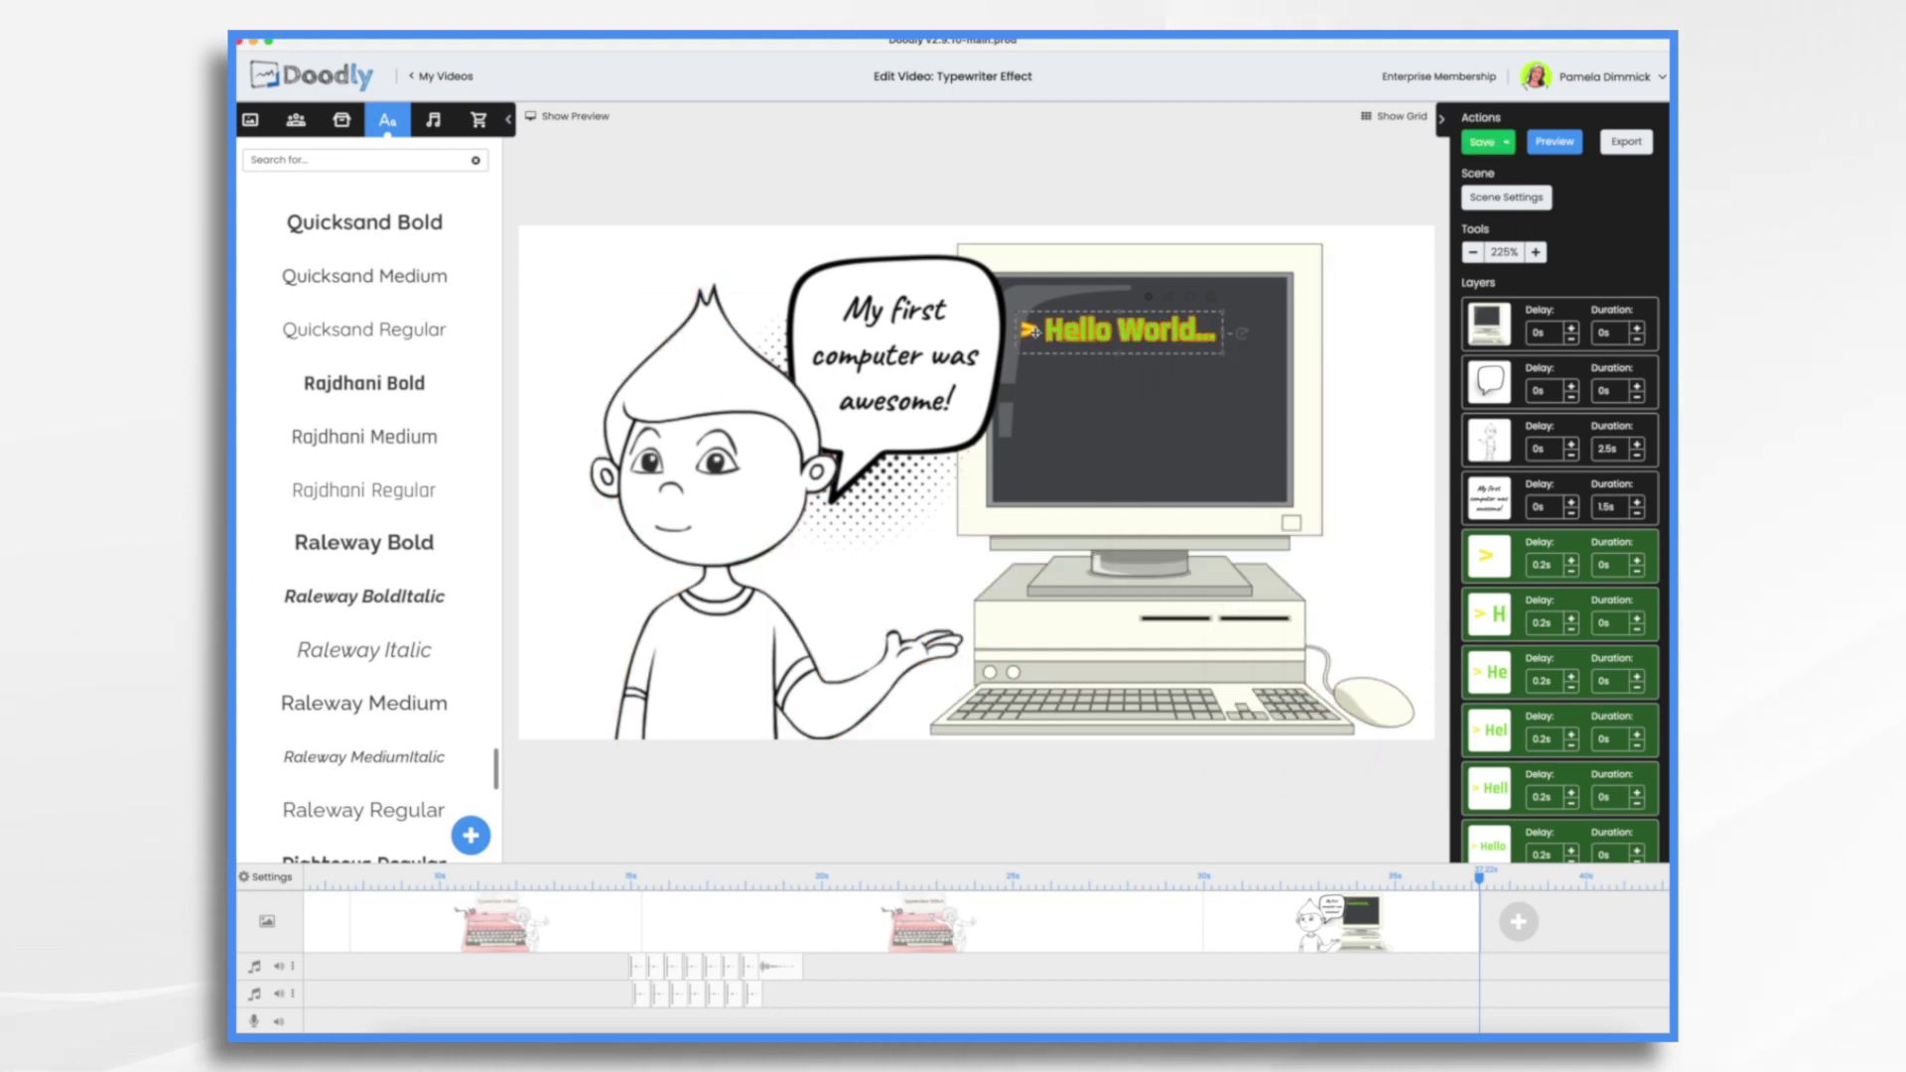
{"action": "right_click", "coordinate": [1267, 951]}
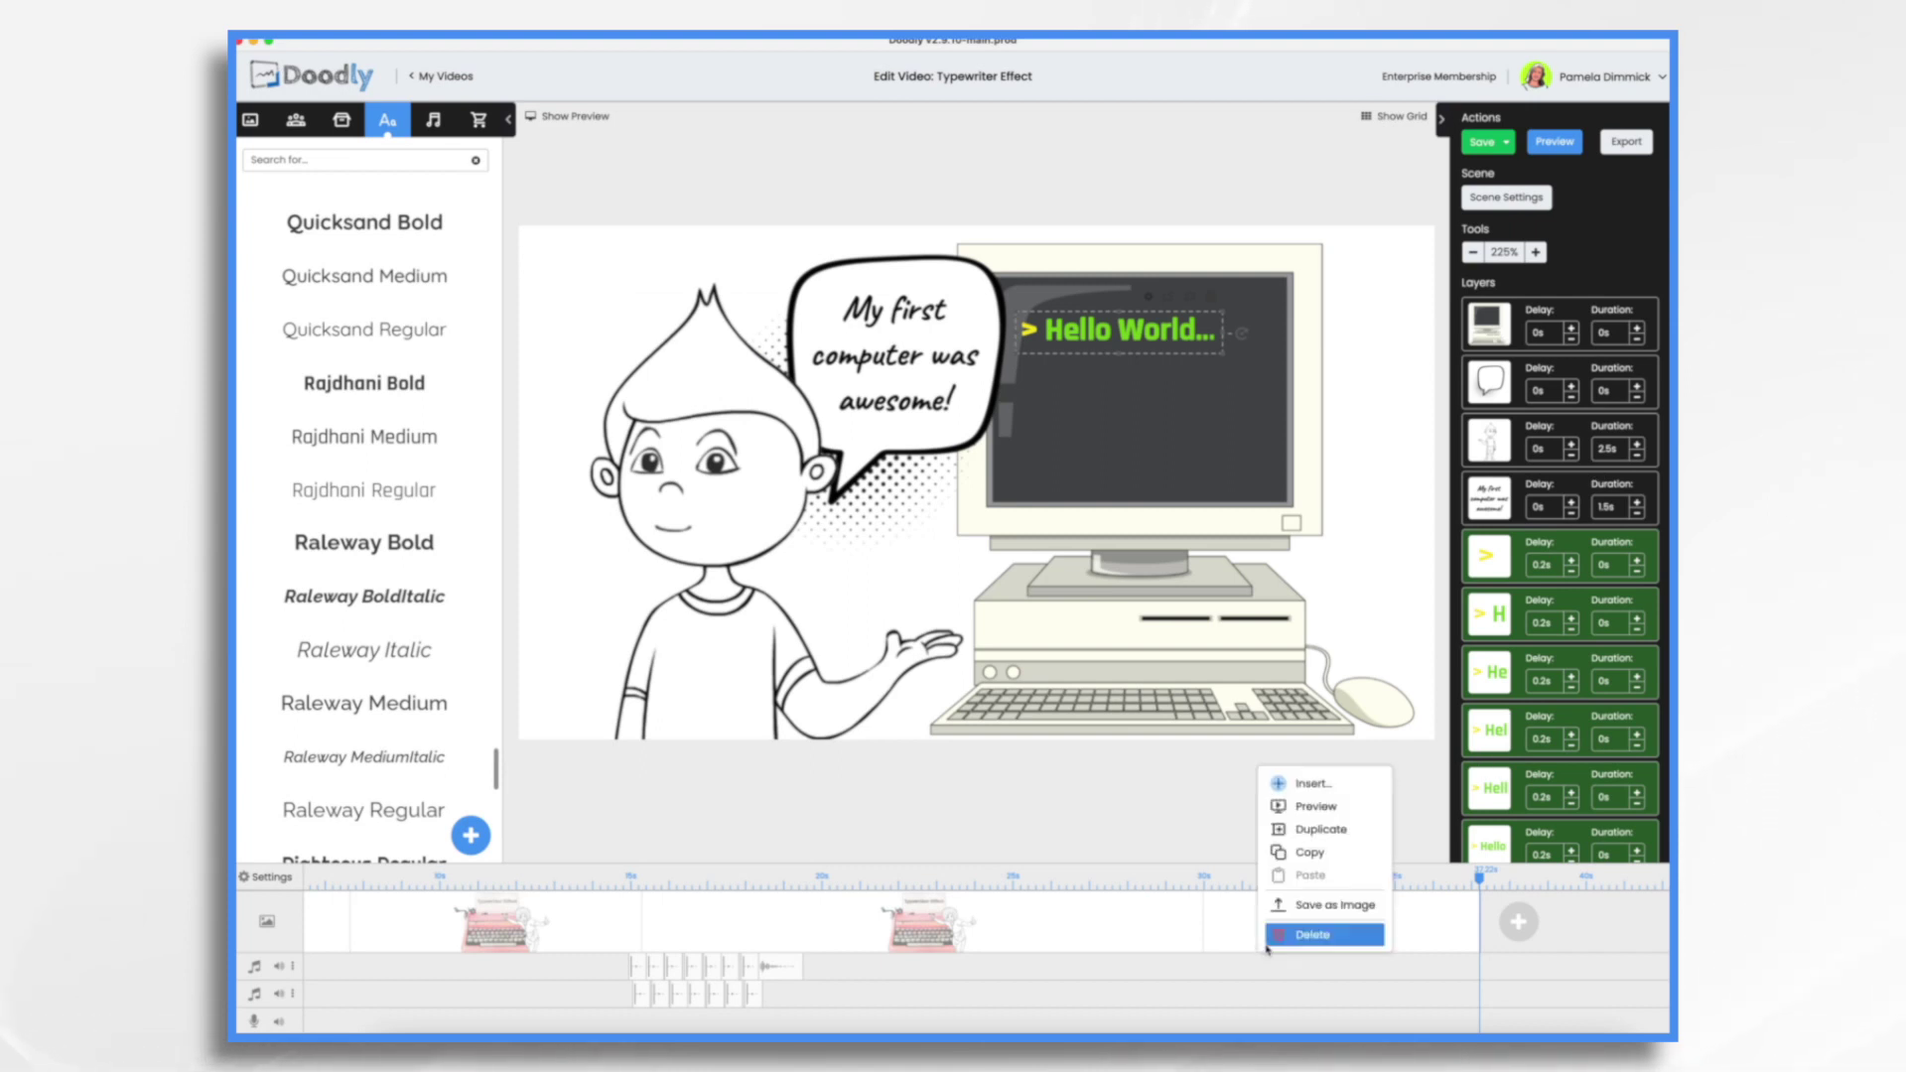
{"action": "left_click", "coordinate": [1292, 808]}
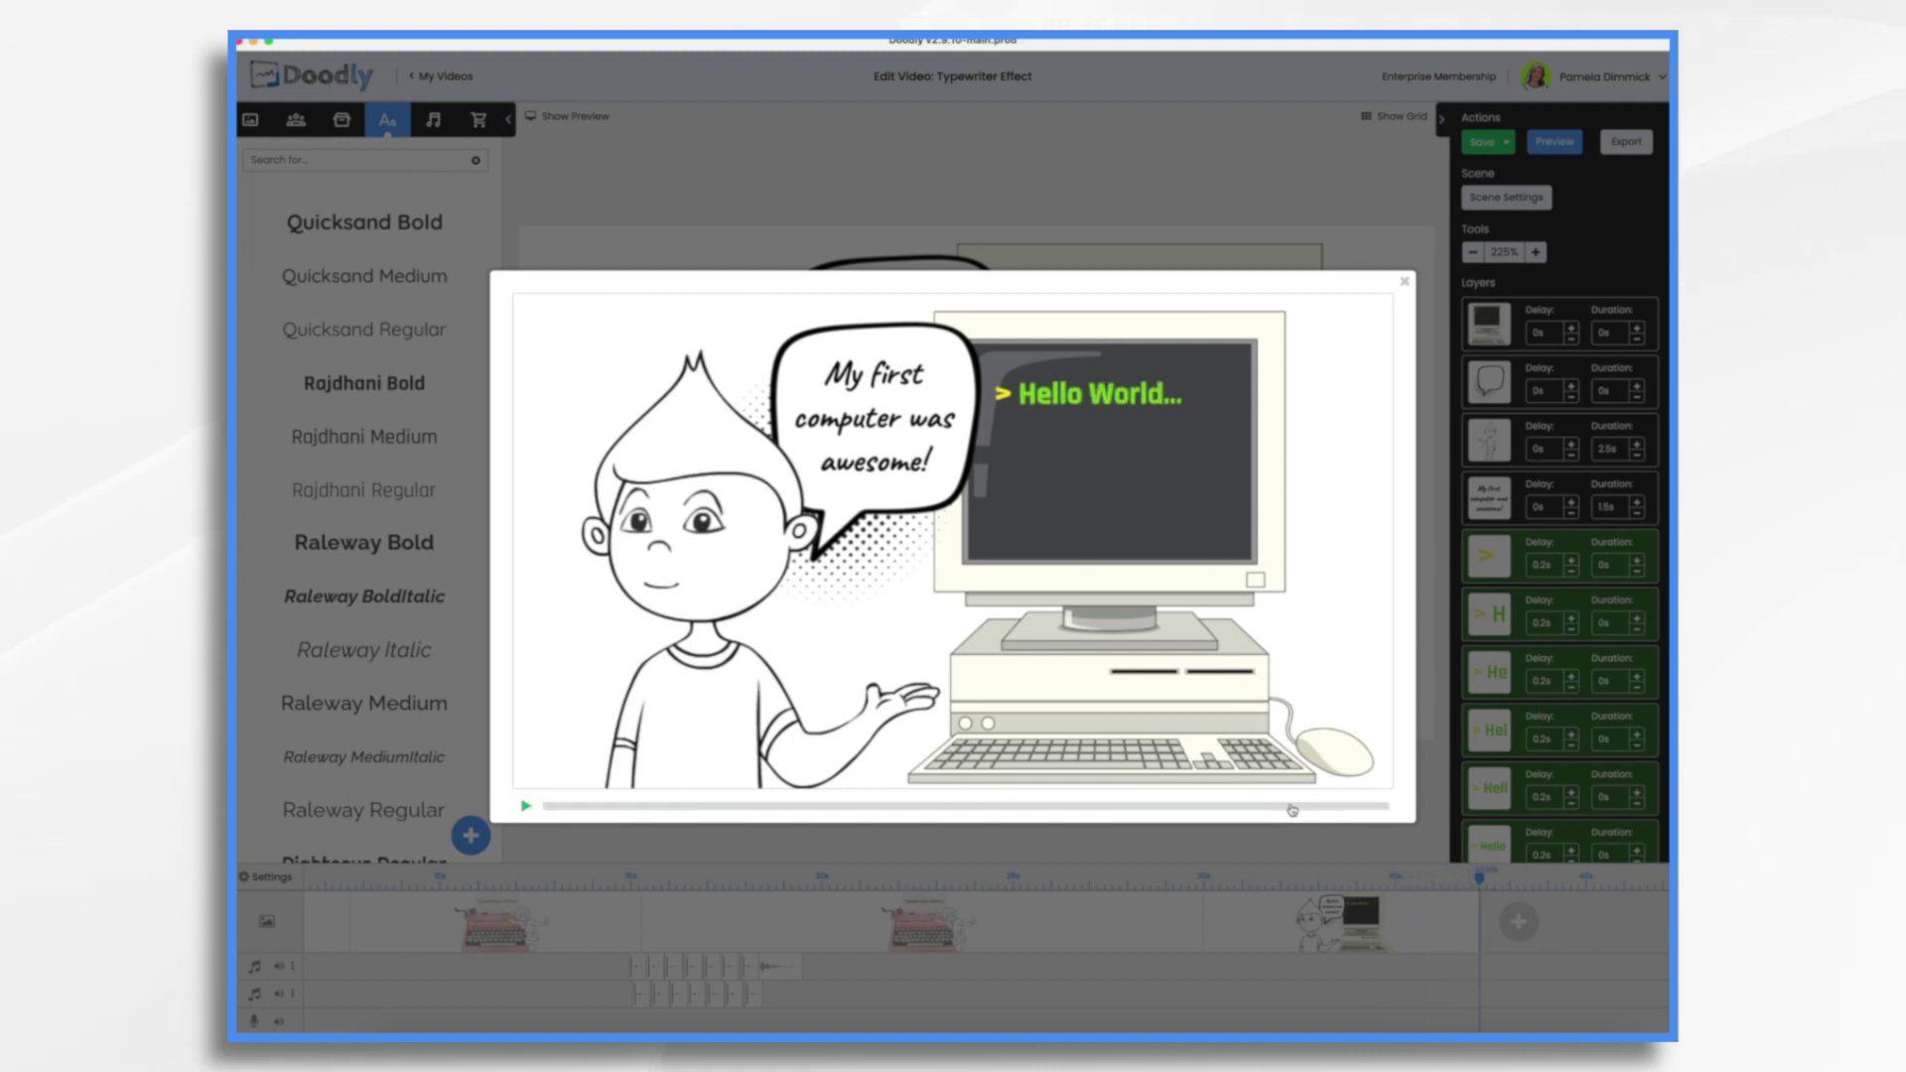
{"action": "left_click", "coordinate": [1405, 282]}
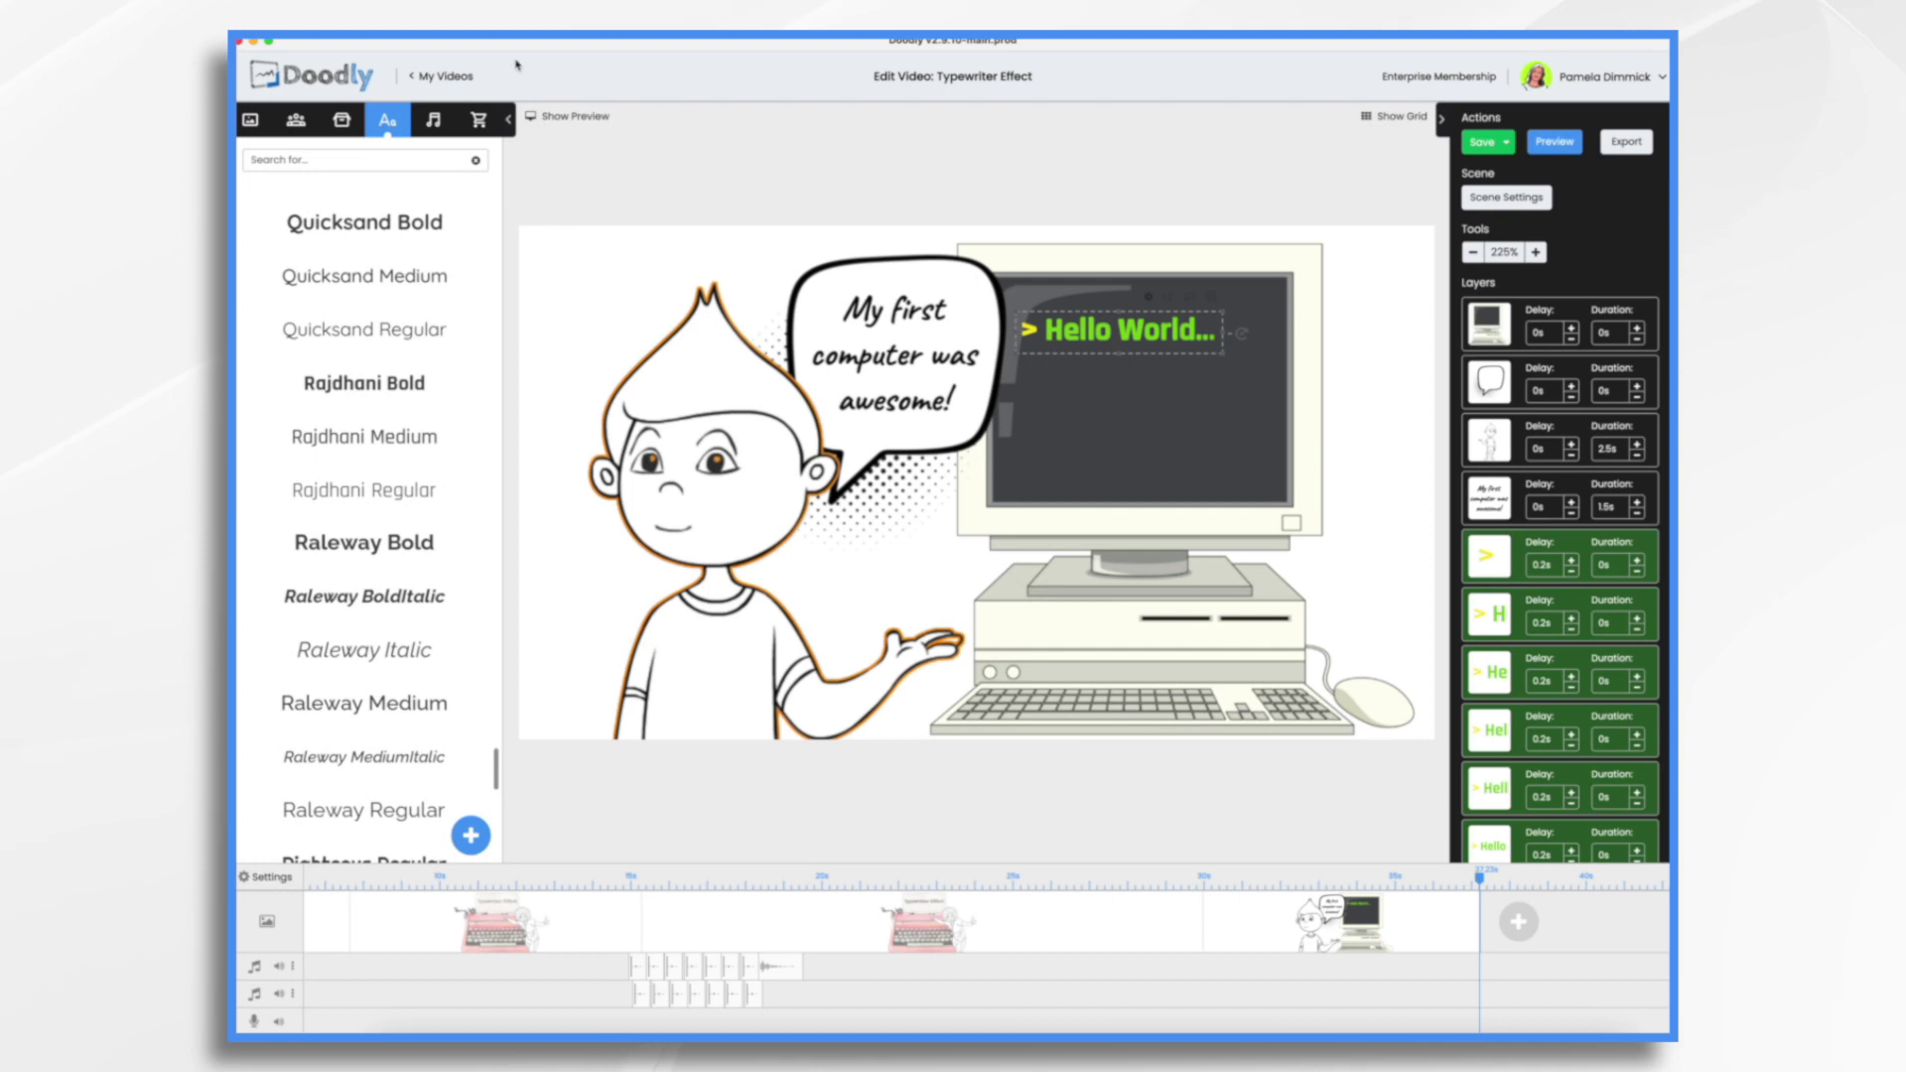
Search the sound library for 'typew' and play the Typewriter sound
{"action": "left_click", "coordinate": [421, 120]}
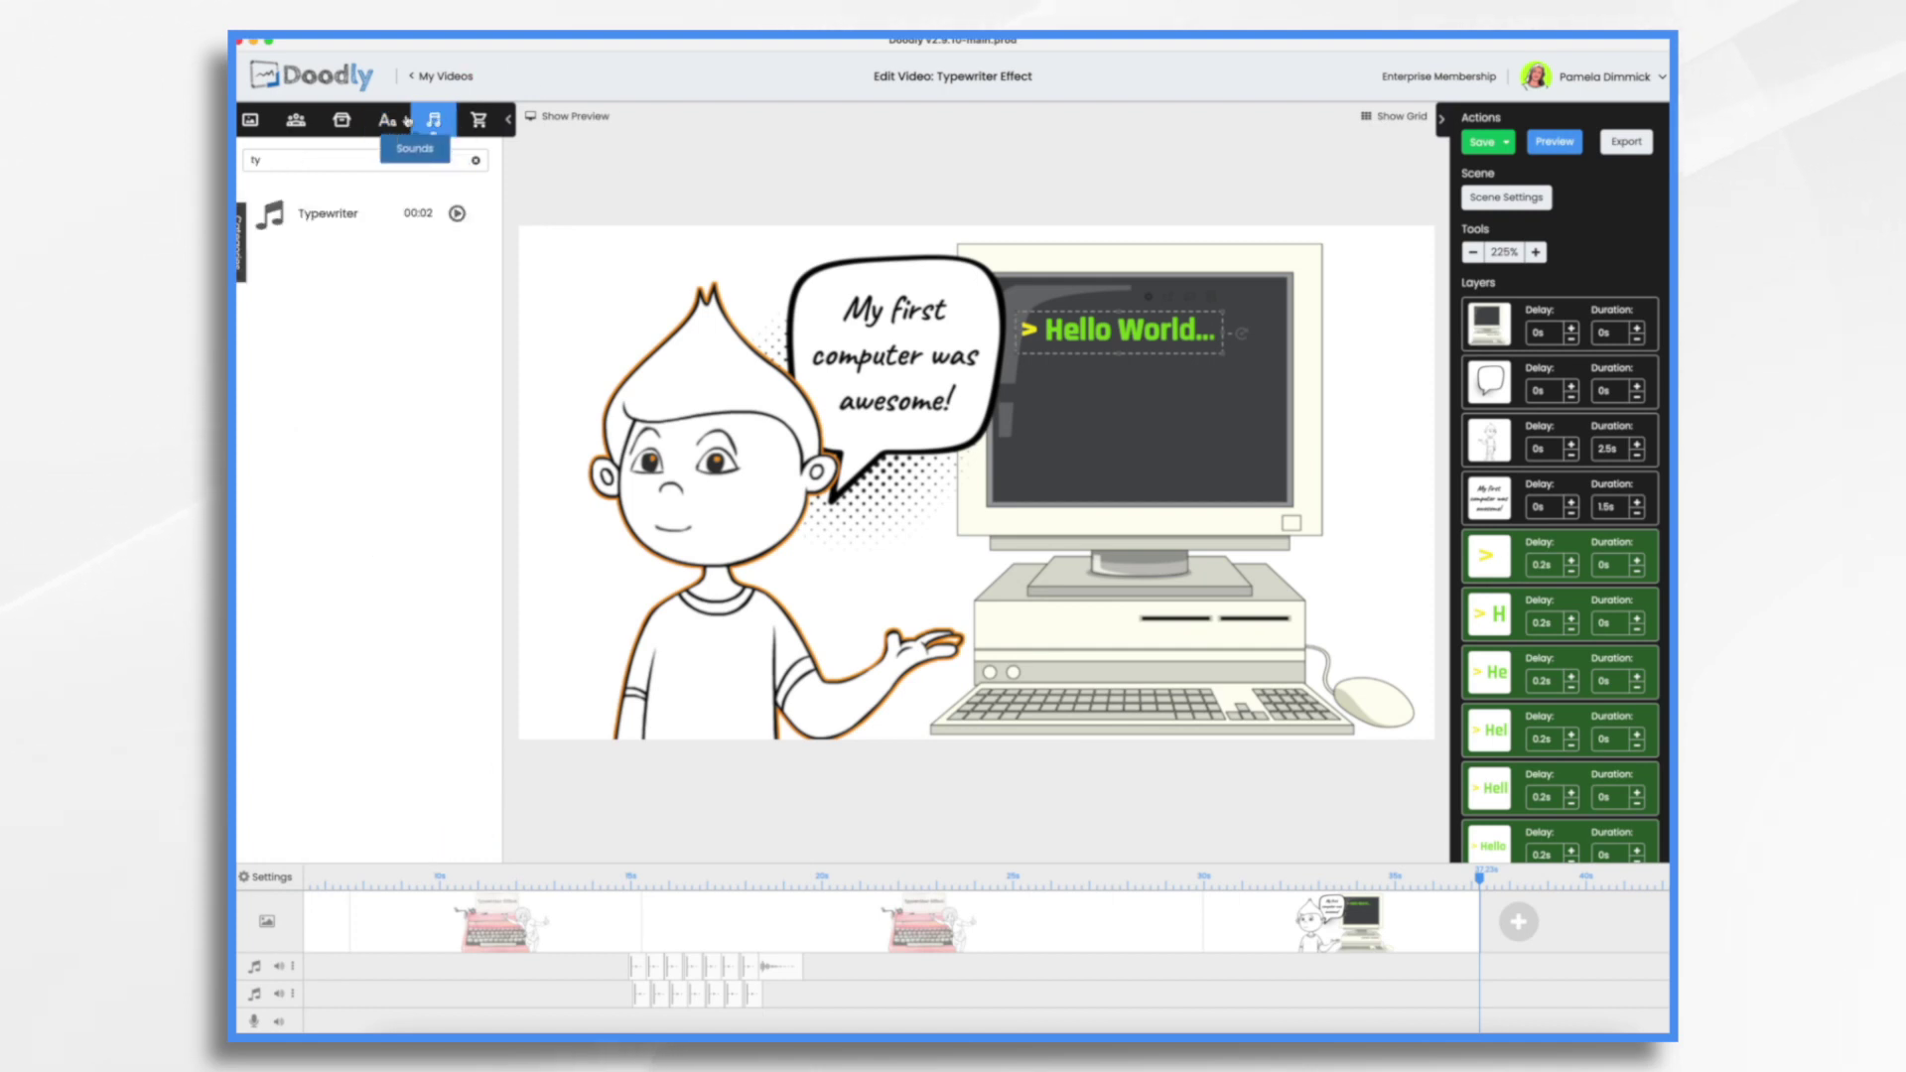
{"action": "left_click", "coordinate": [241, 241]}
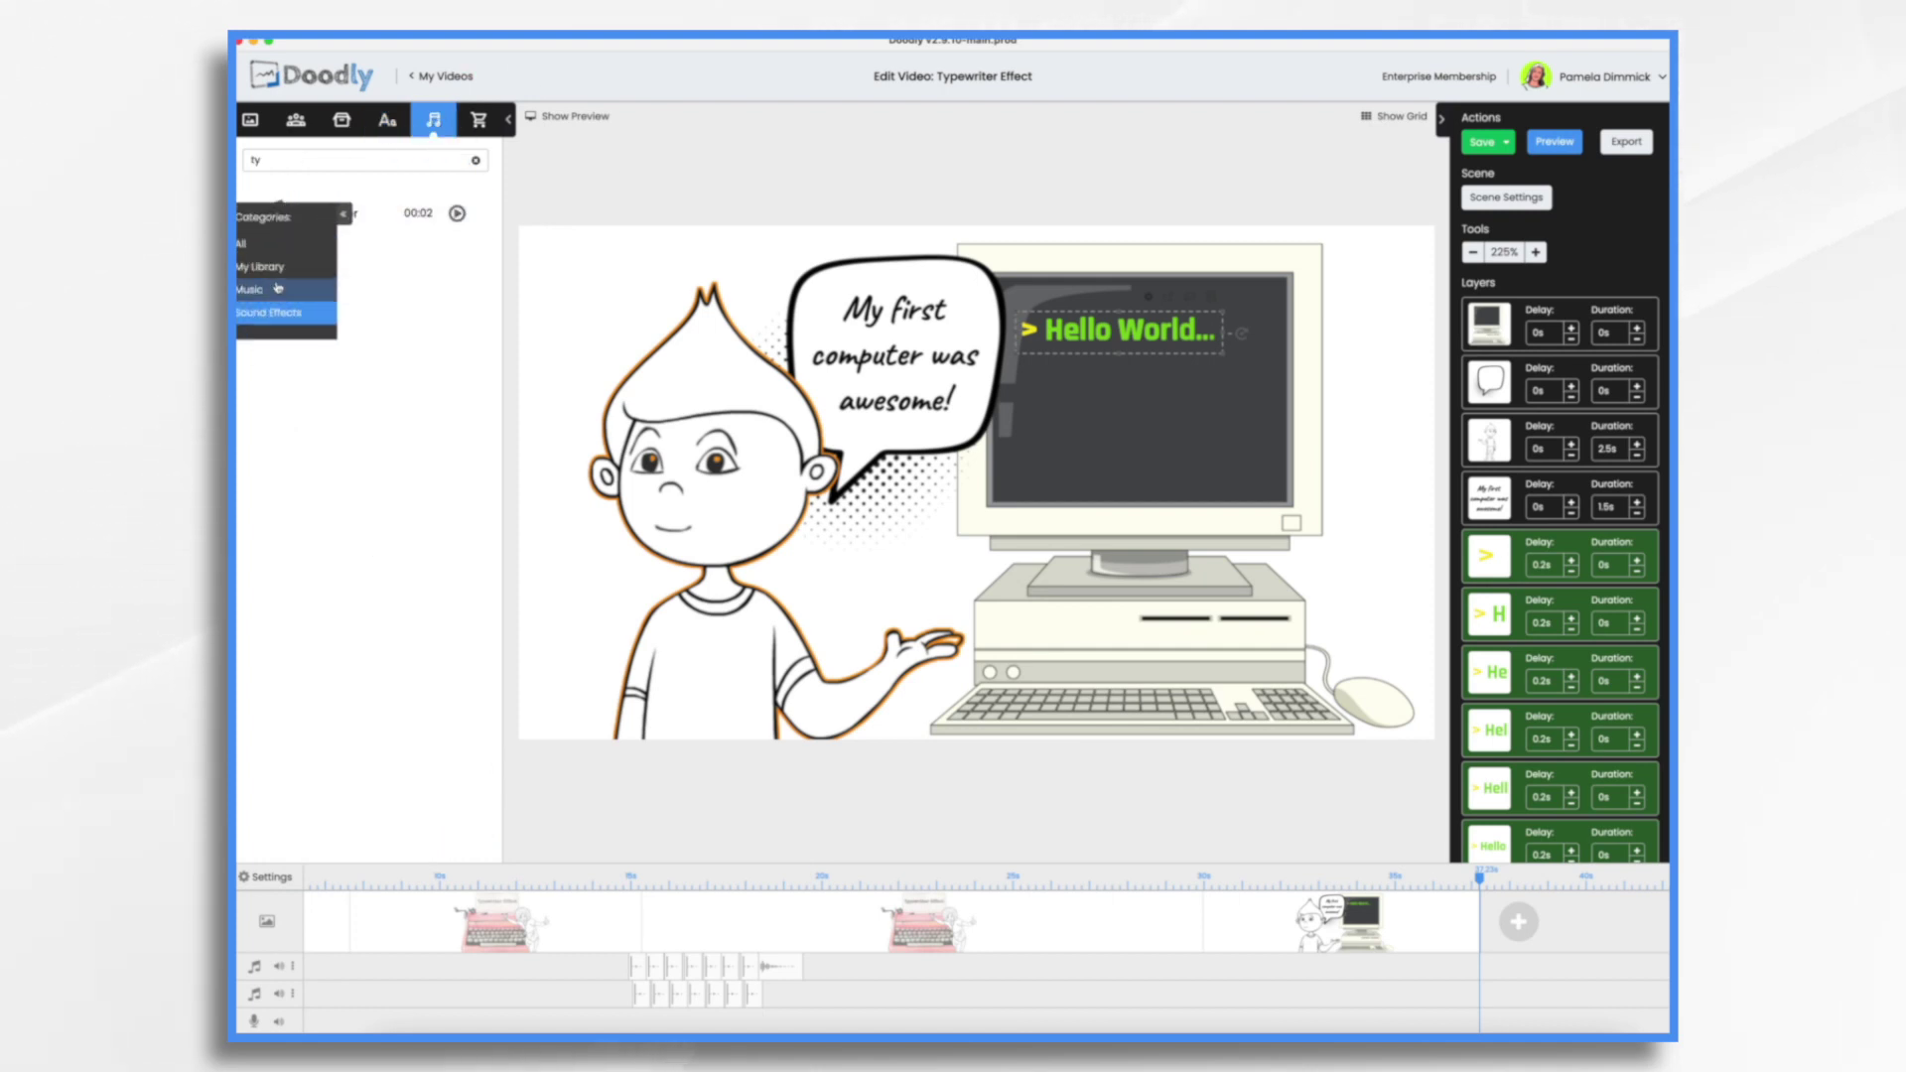
{"action": "left_click", "coordinate": [292, 314]}
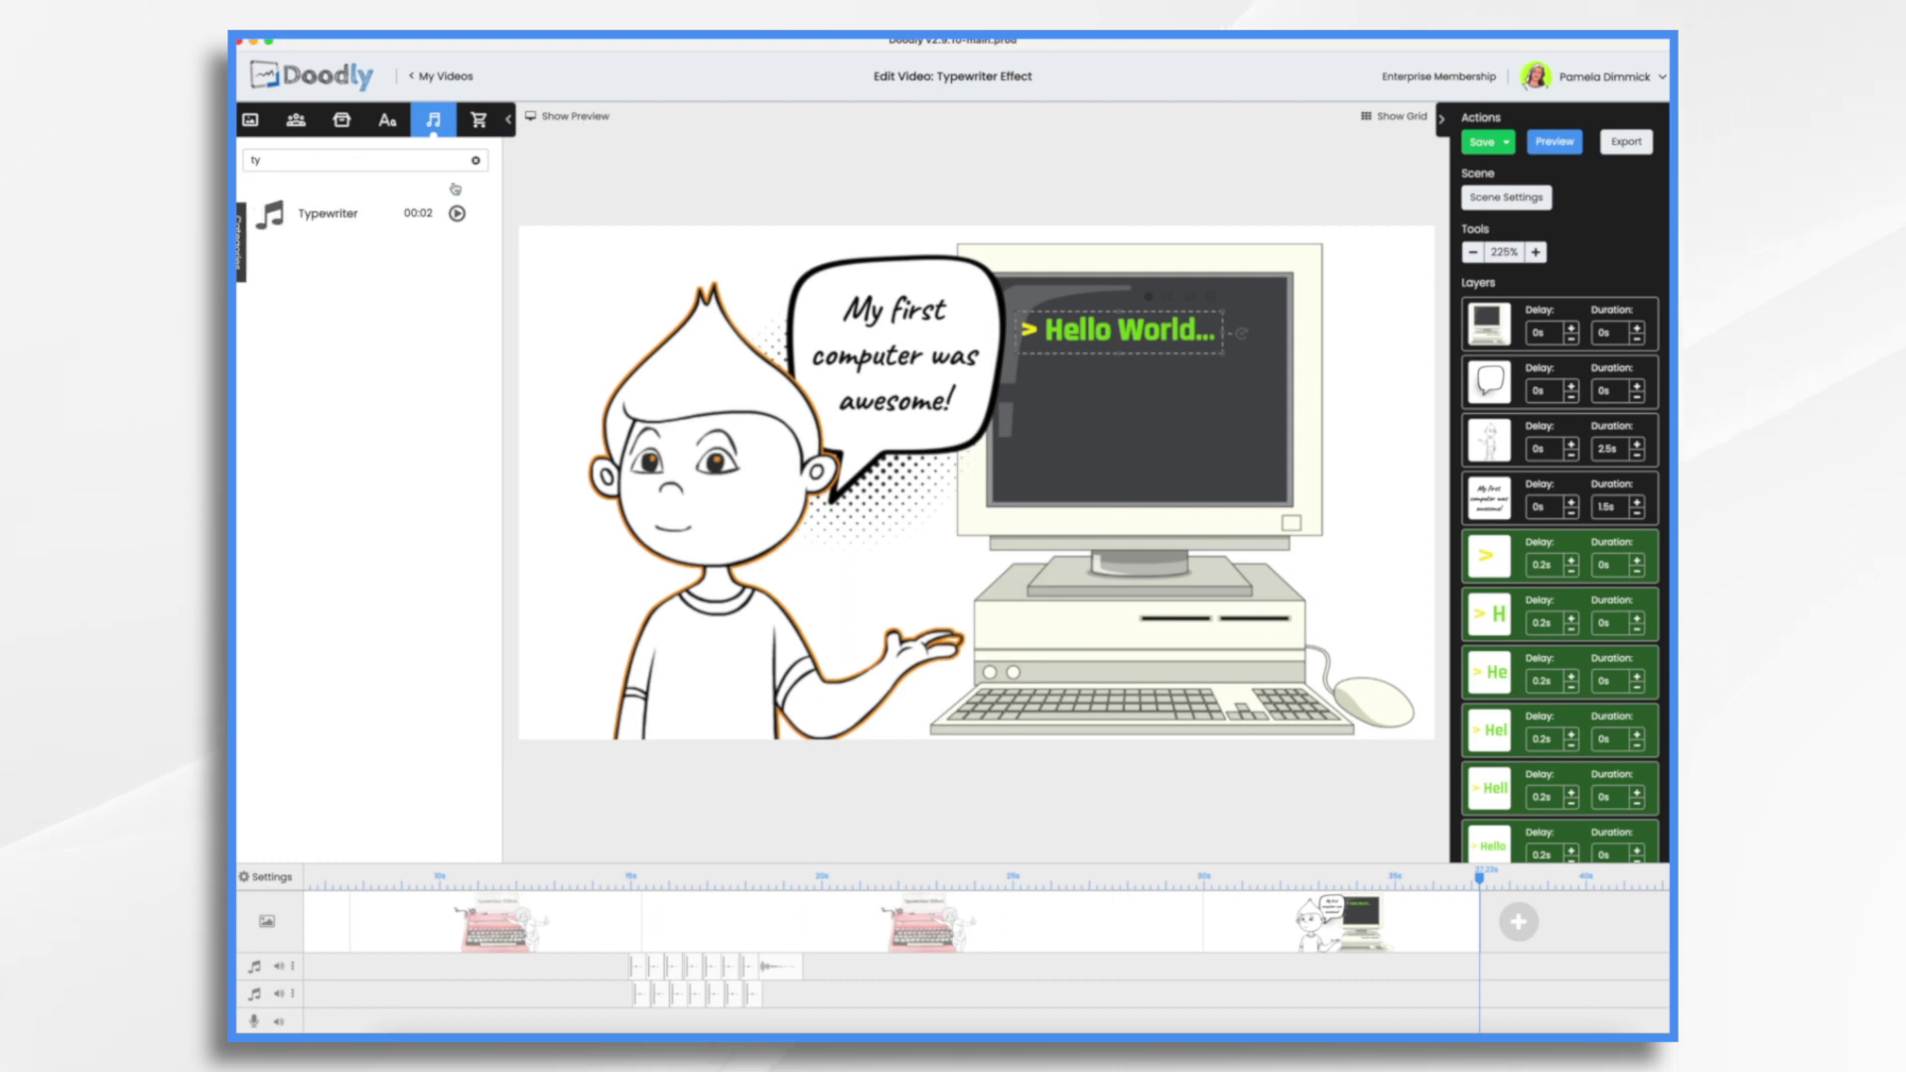
{"action": "left_click", "coordinate": [476, 162]}
{"action": "type", "text": "ty"}
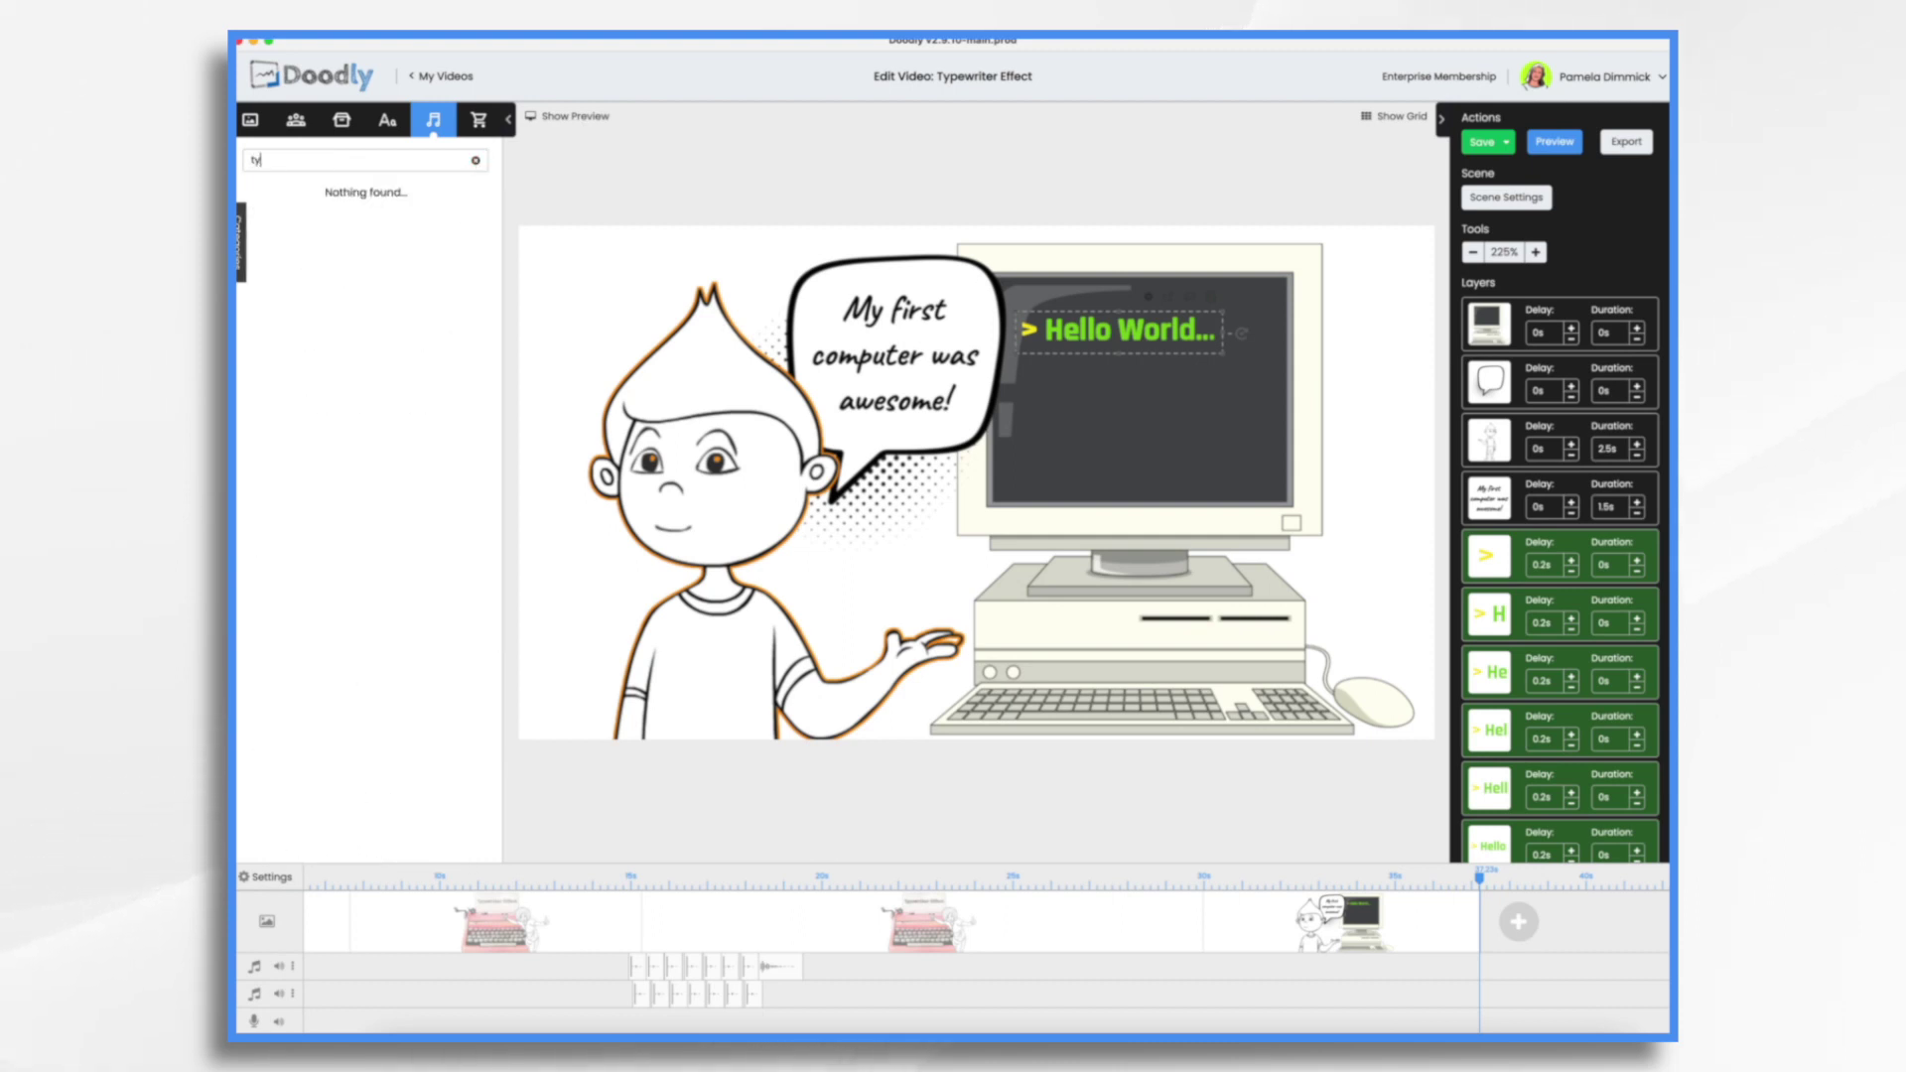
{"action": "type", "text": "pewr"}
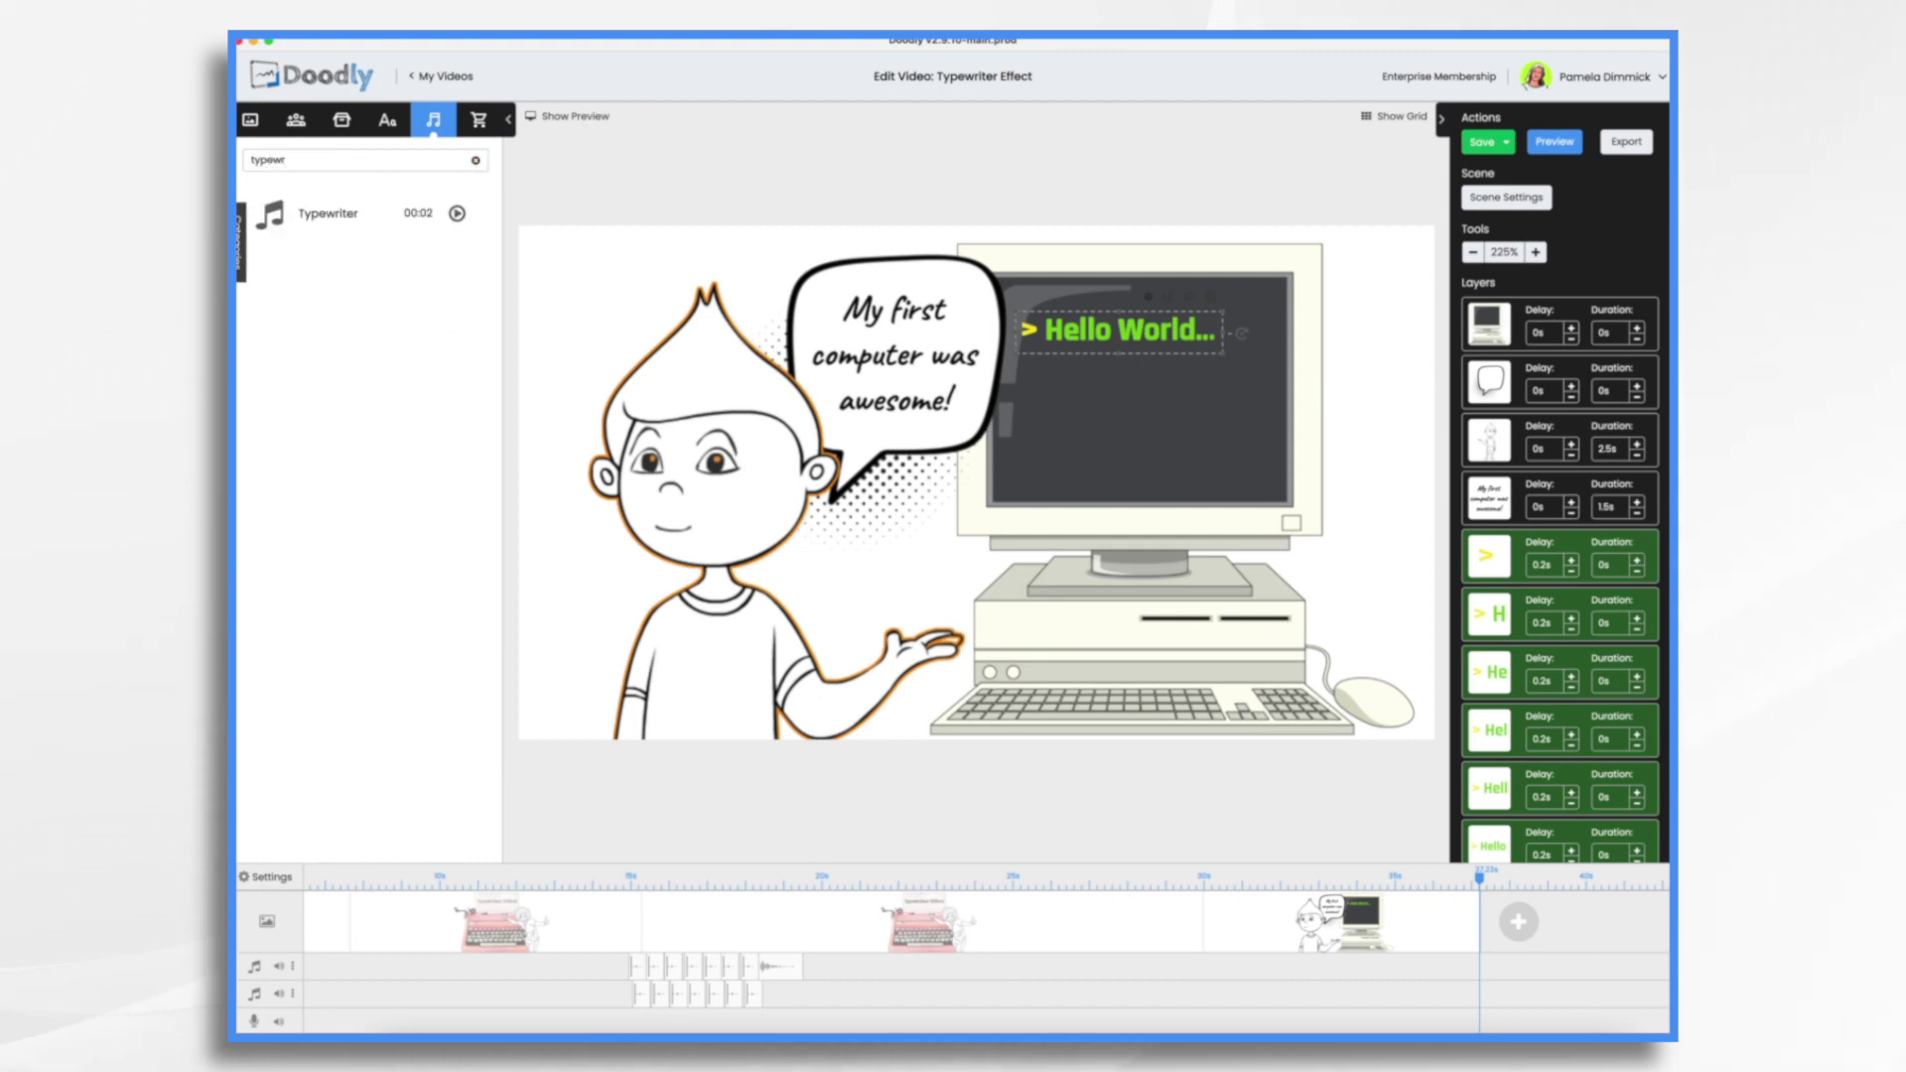
{"action": "left_click", "coordinate": [457, 214]}
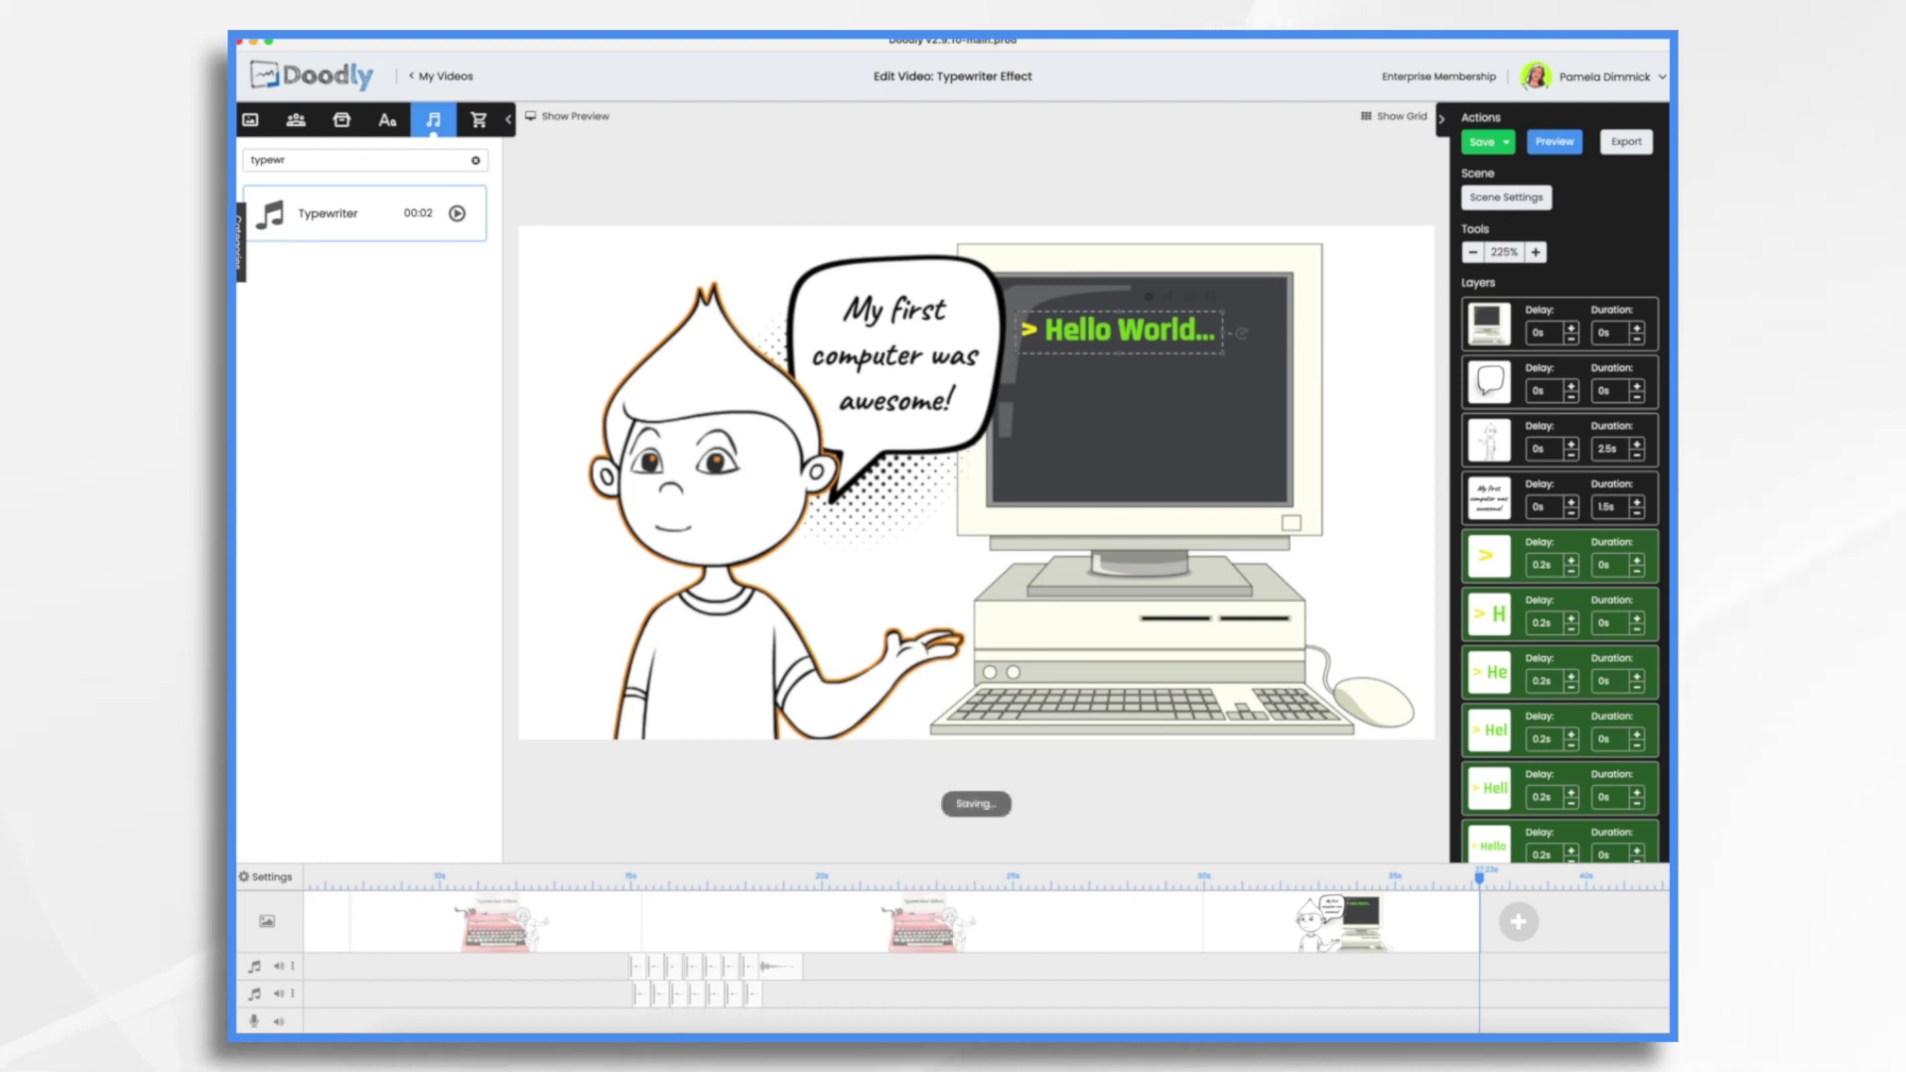
Clear the search and search the sound library for 'stapler'
{"action": "left_click", "coordinate": [475, 160]}
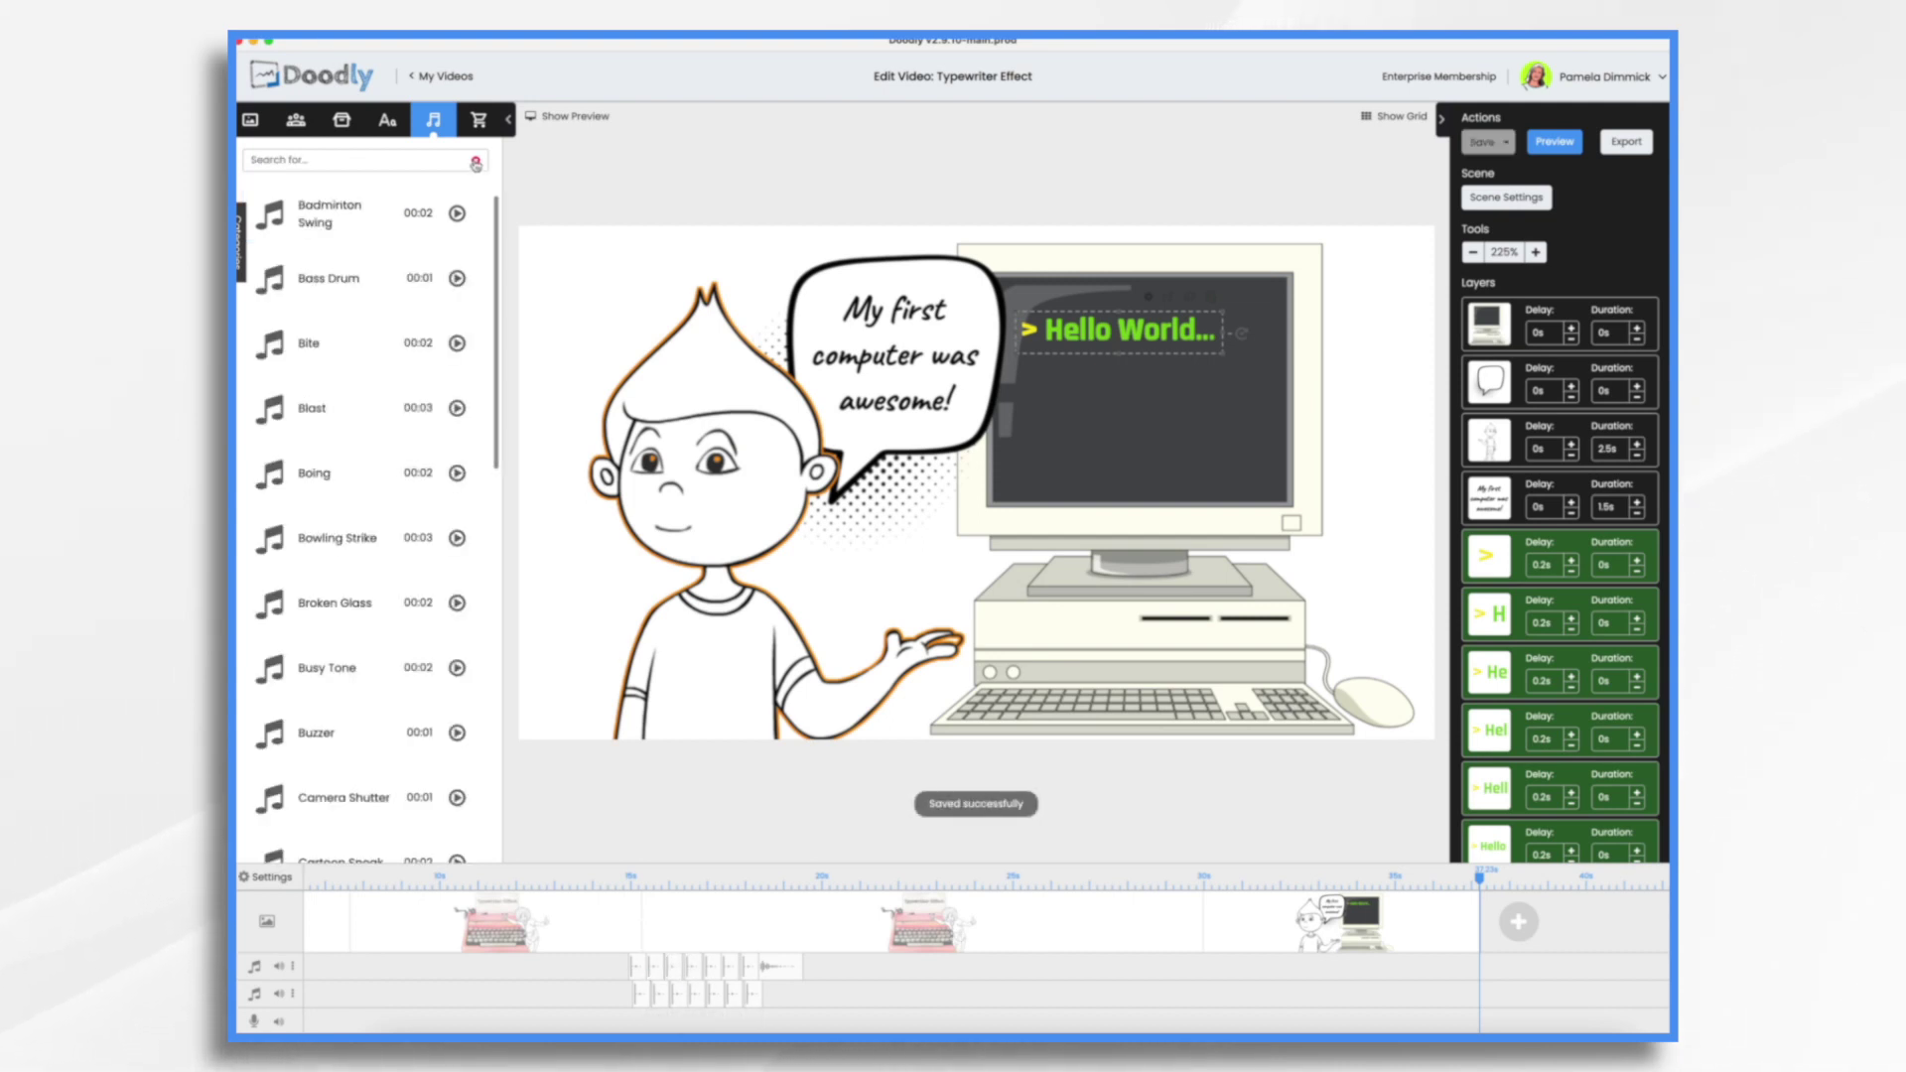
{"action": "scroll", "coordinate": [407, 541], "scroll_direction": "down", "scroll_amount": 3}
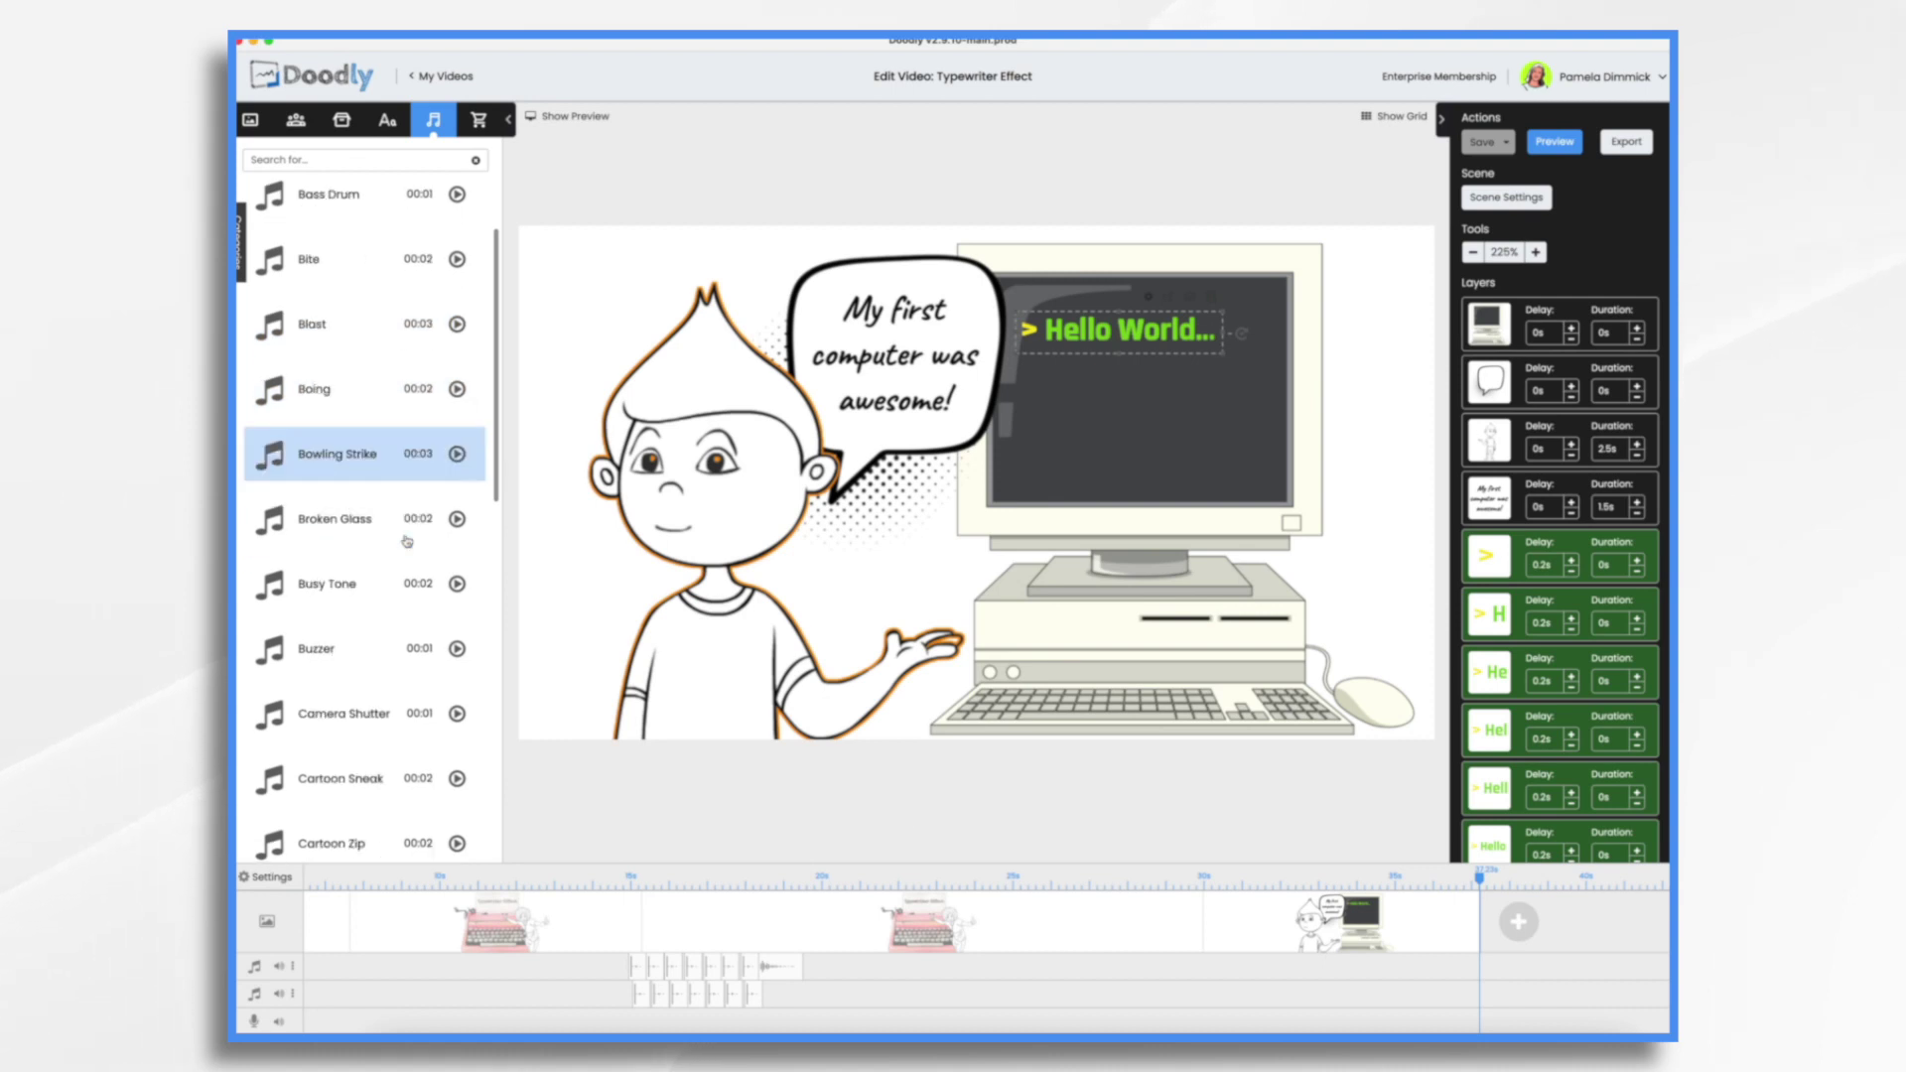
{"action": "scroll", "coordinate": [407, 541], "scroll_direction": "up", "scroll_amount": 1}
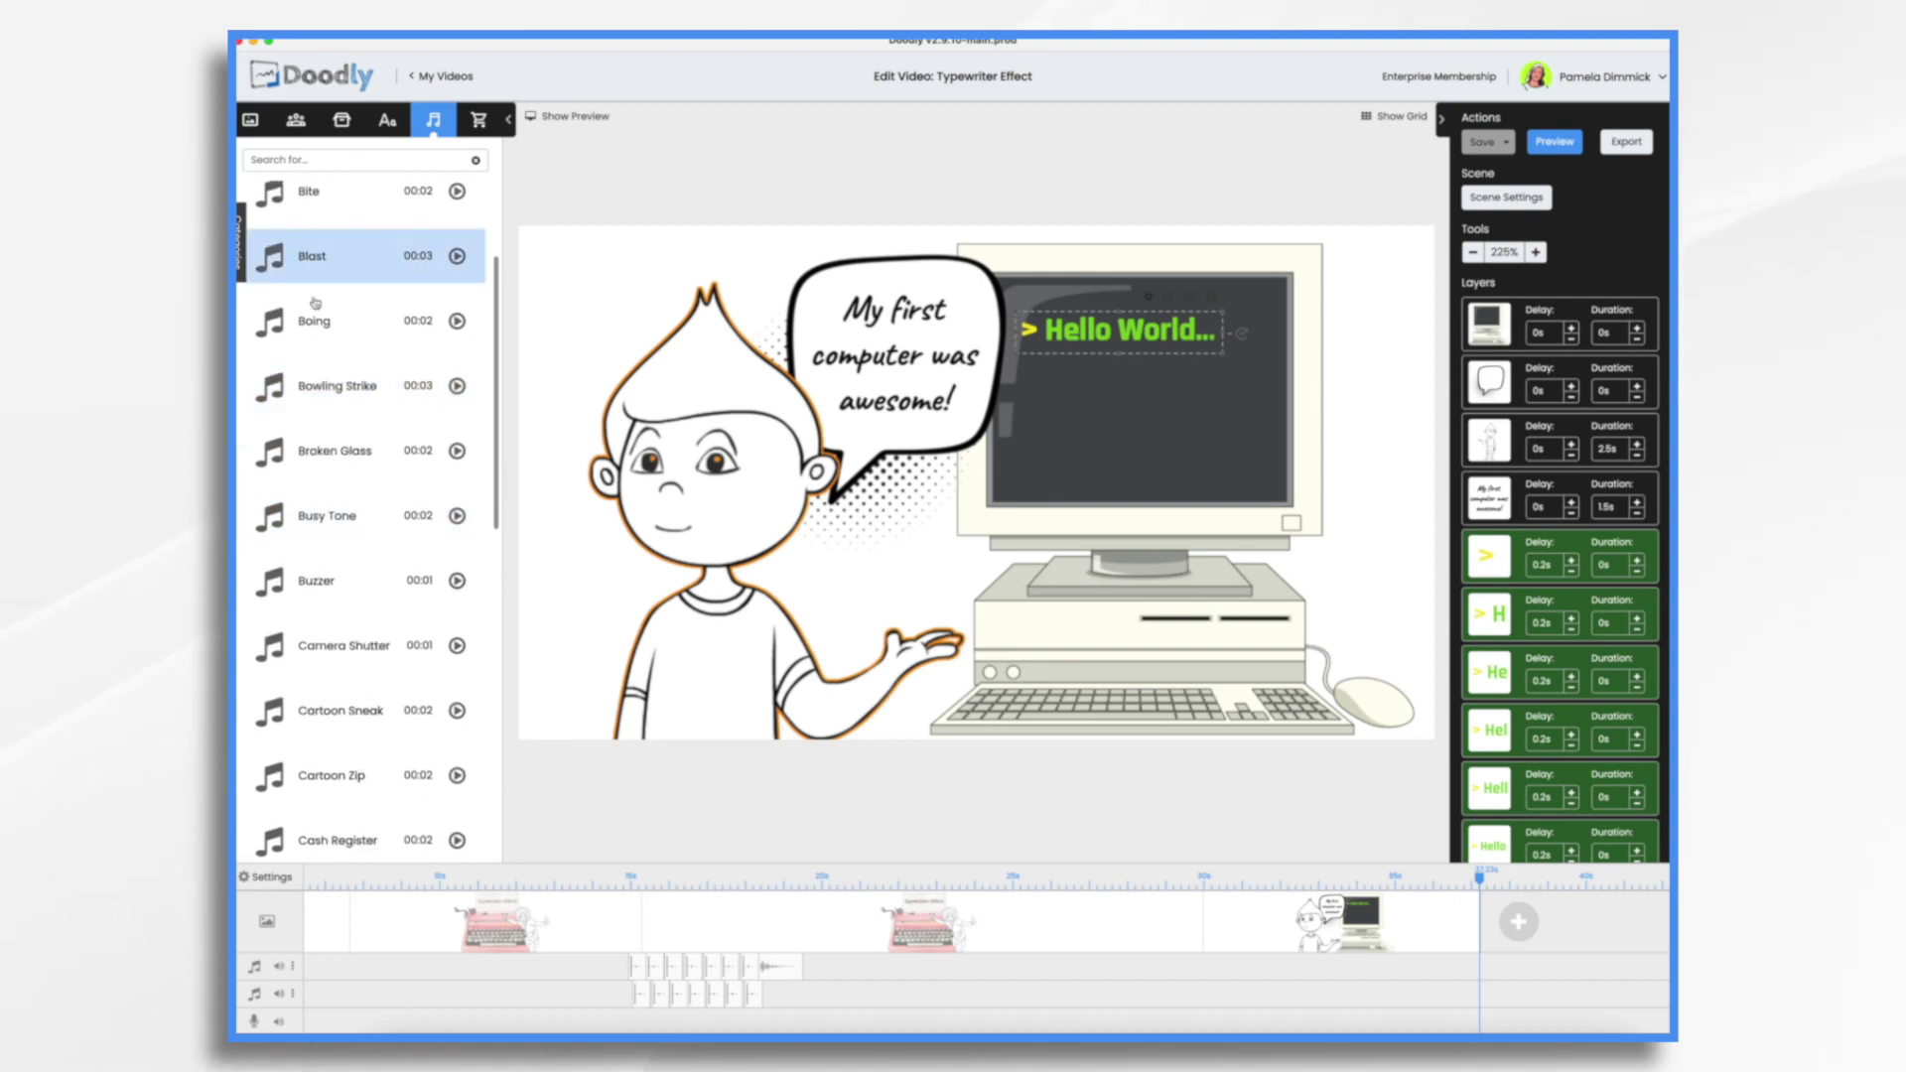
{"action": "left_click", "coordinate": [316, 160]}
{"action": "type", "text": "stap"}
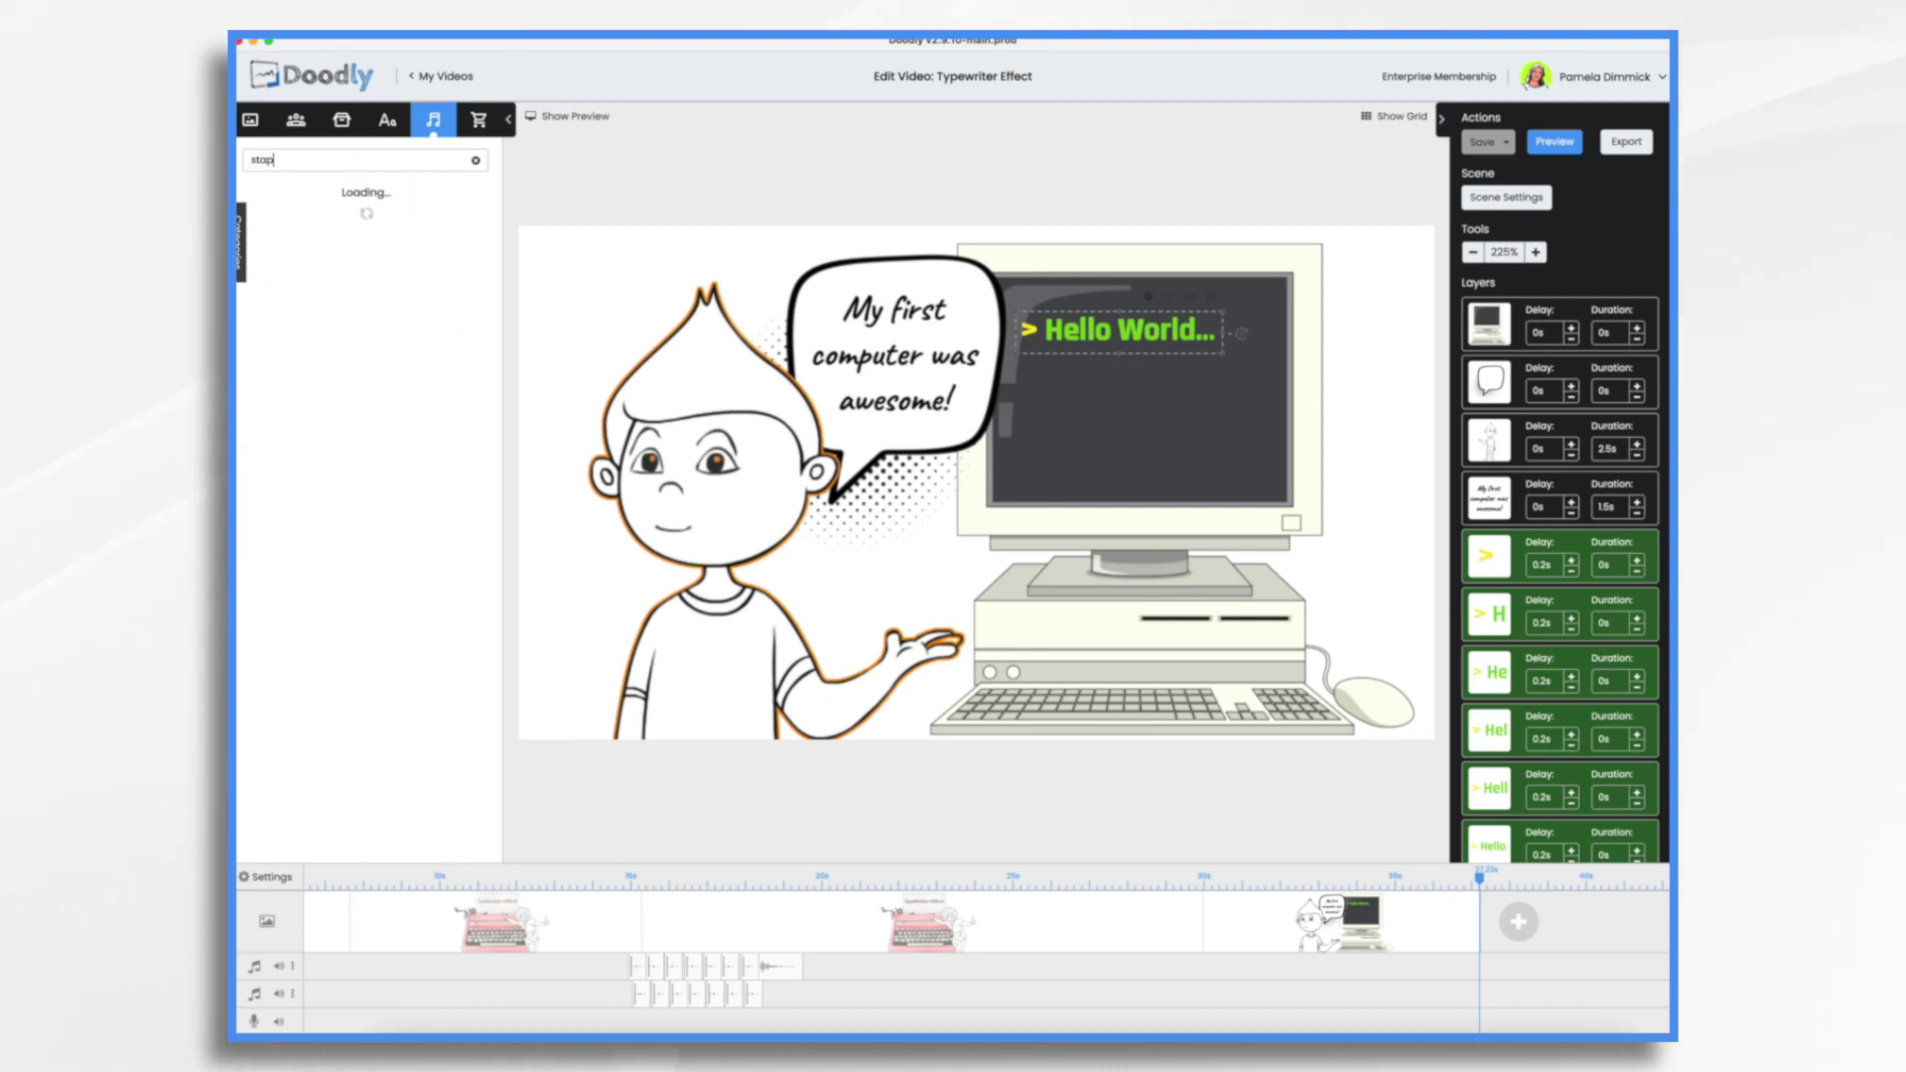
{"action": "type", "text": "ler"}
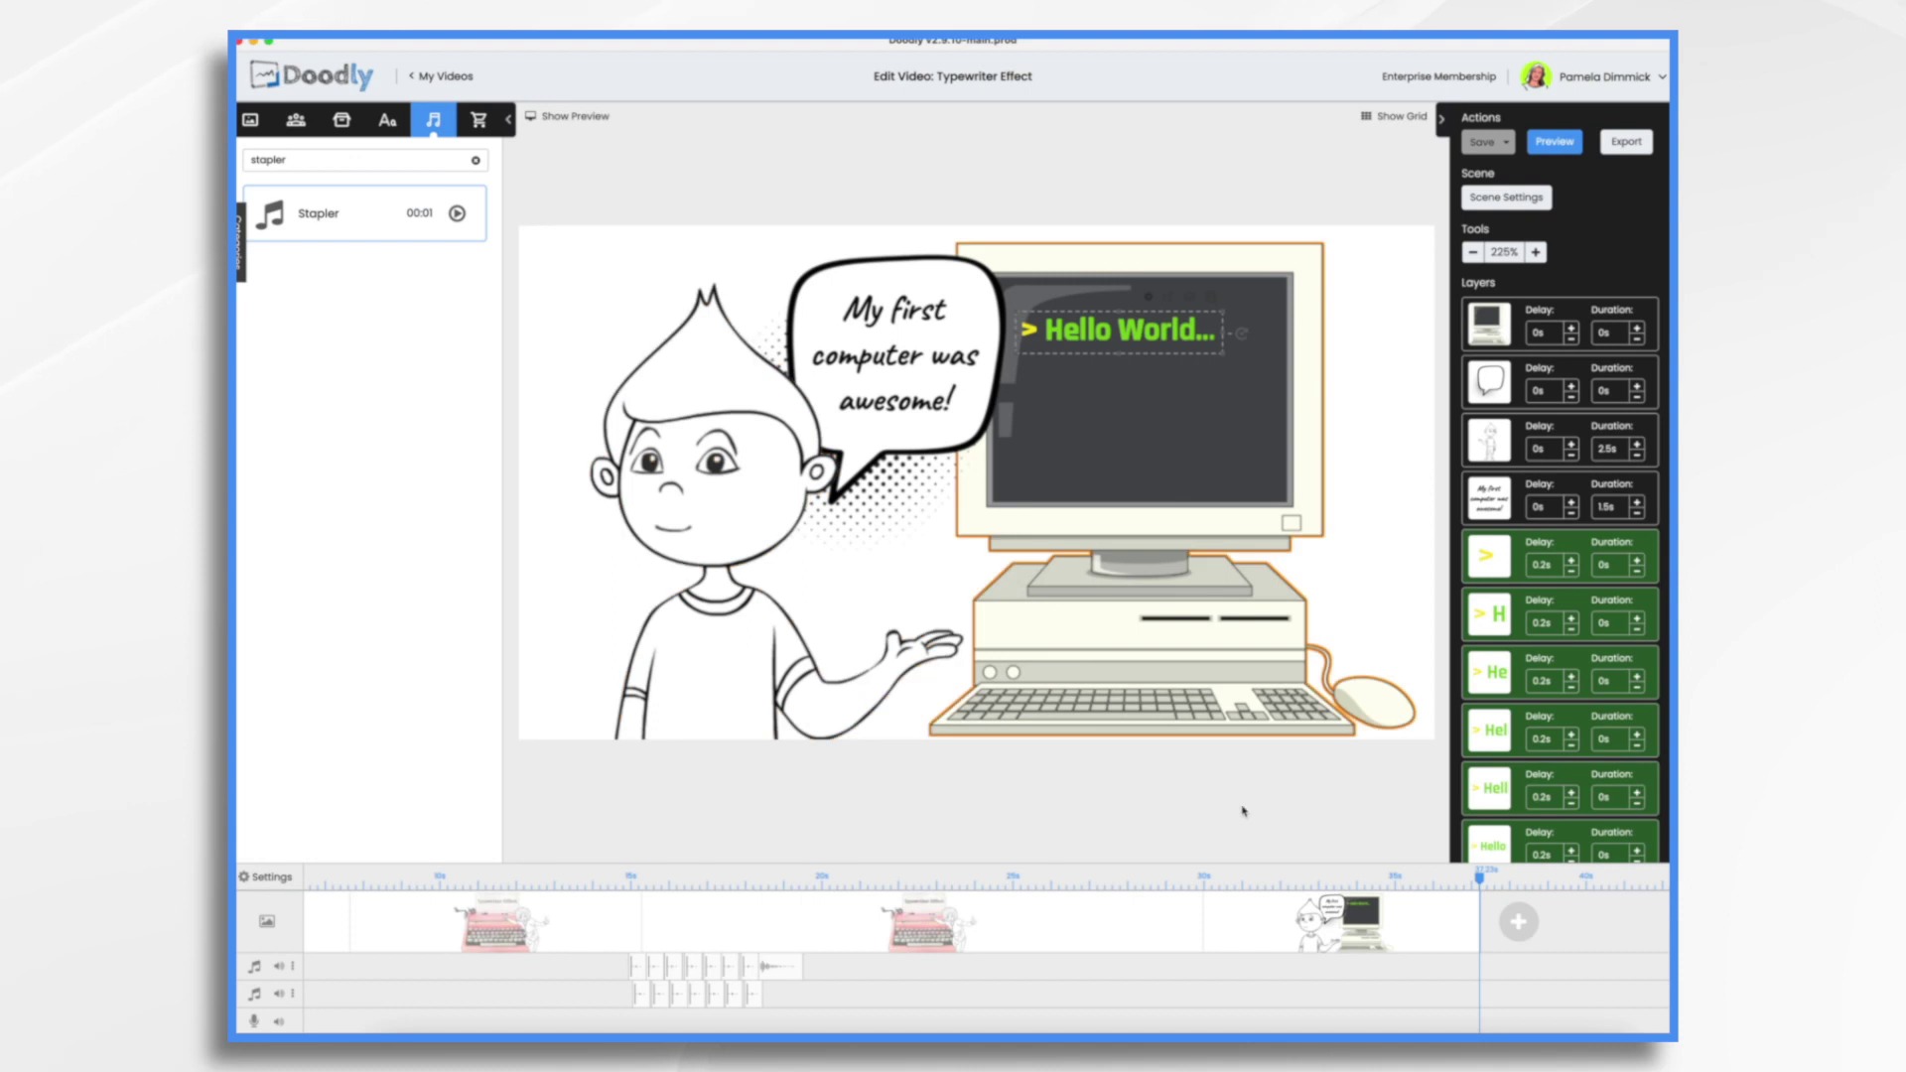
Show the side-by-side preview and add three Stapler clips to the audio track around 31 seconds
{"action": "left_click", "coordinate": [569, 117]}
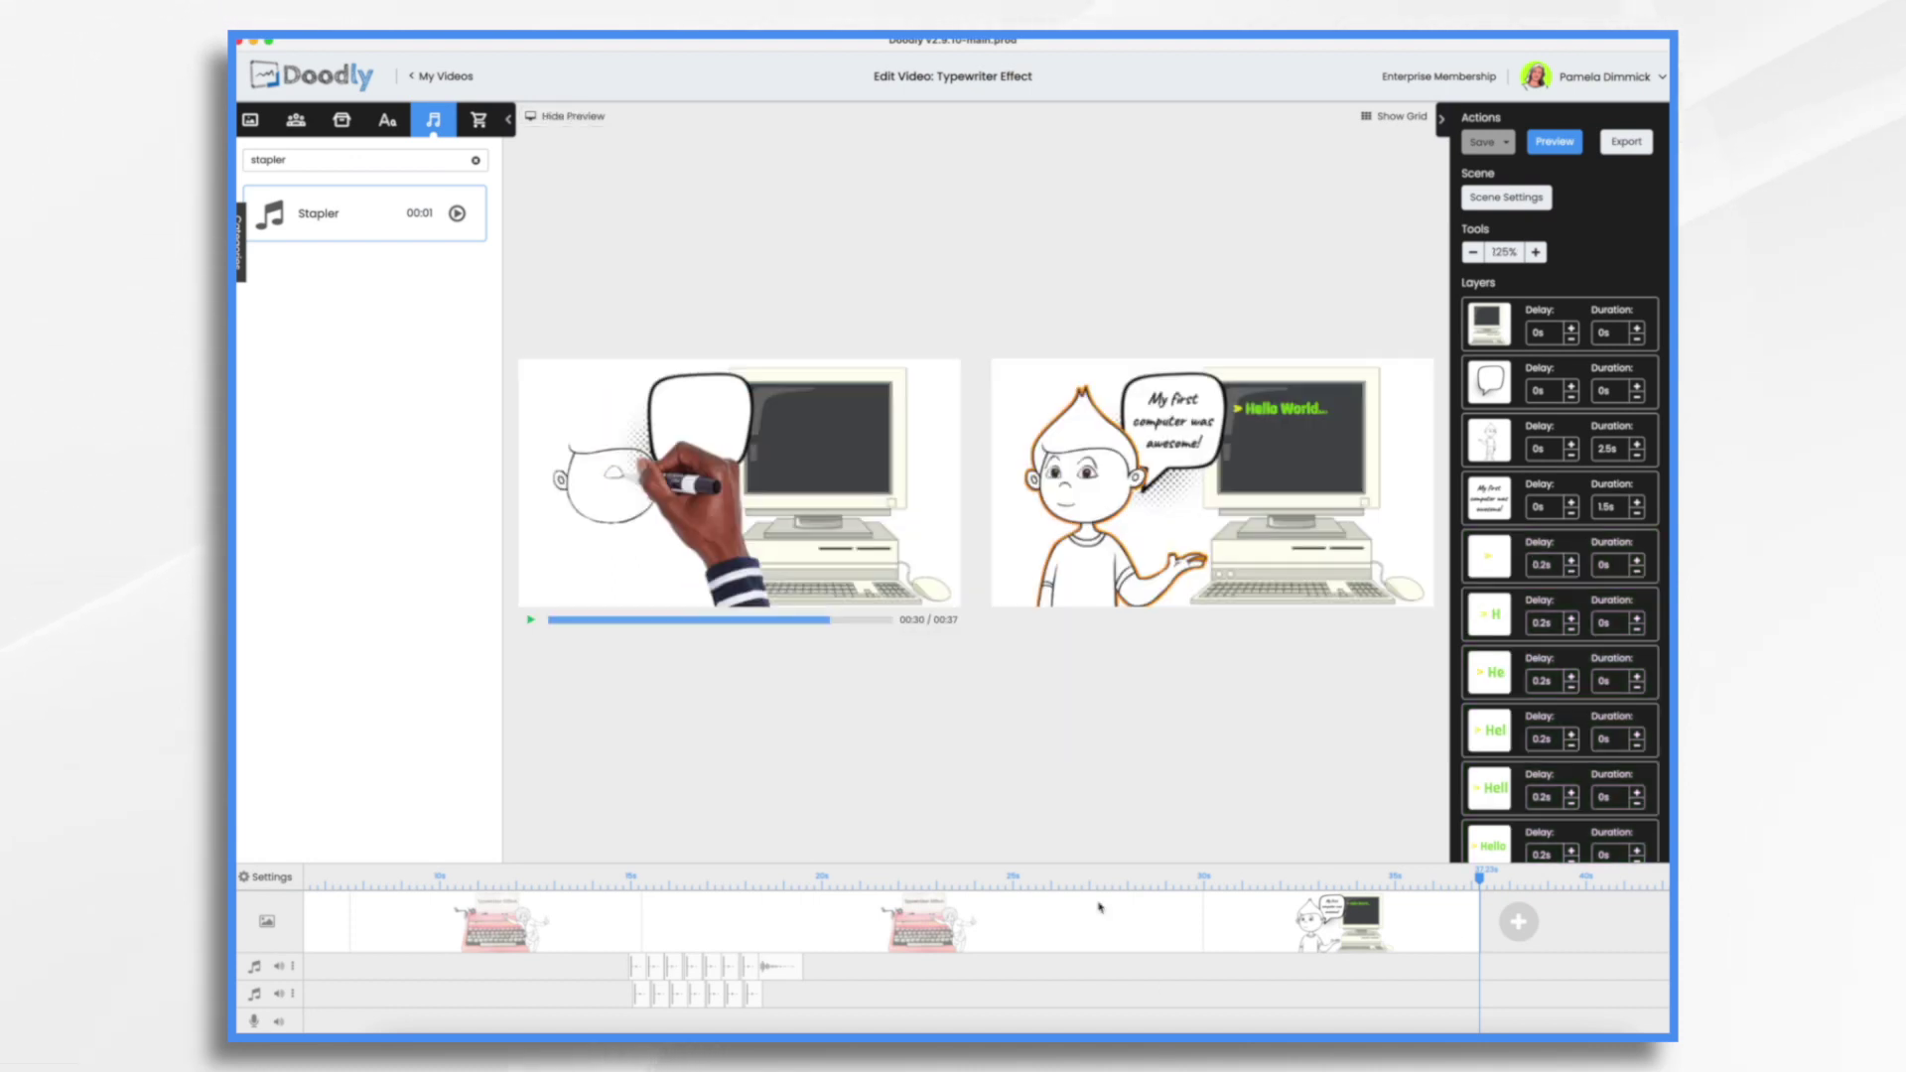
{"action": "left_click", "coordinate": [1249, 880]}
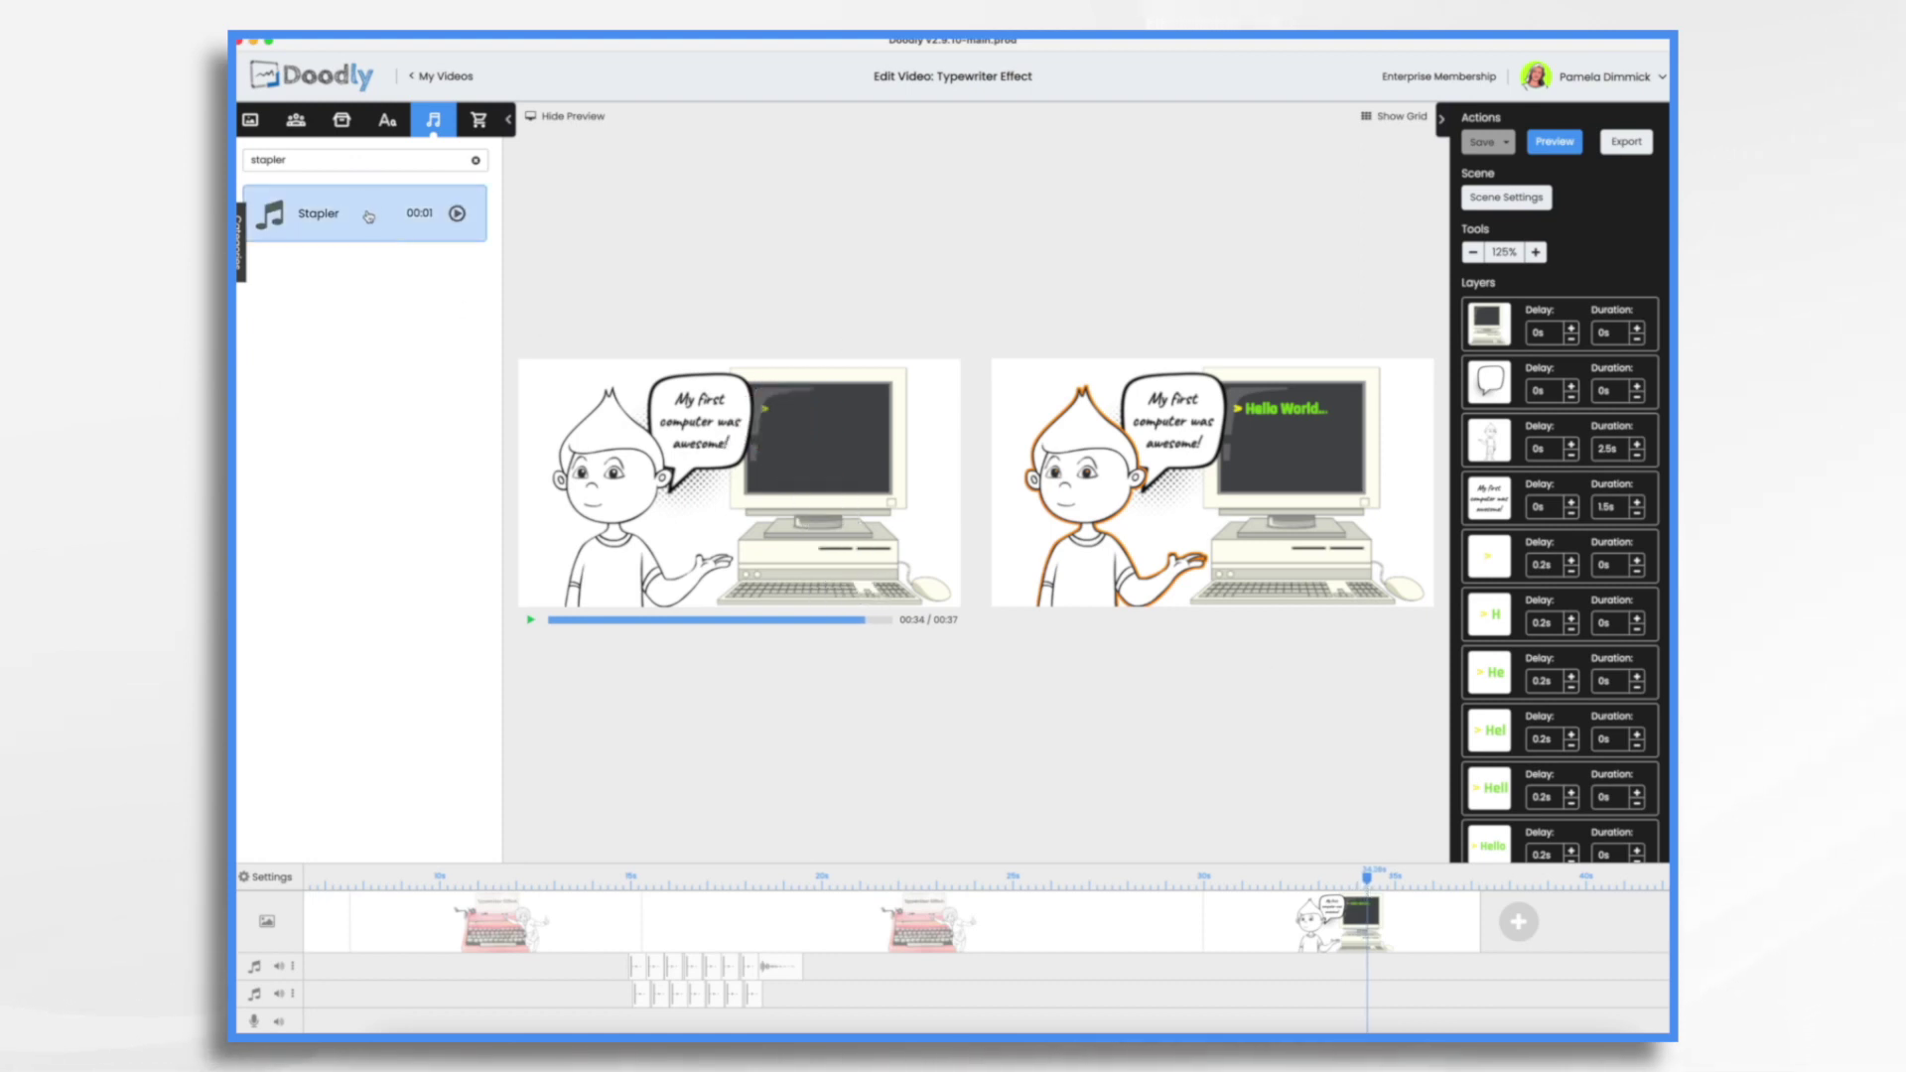
{"action": "left_click_drag", "start_coordinate": [367, 216], "coordinate": [1378, 978]}
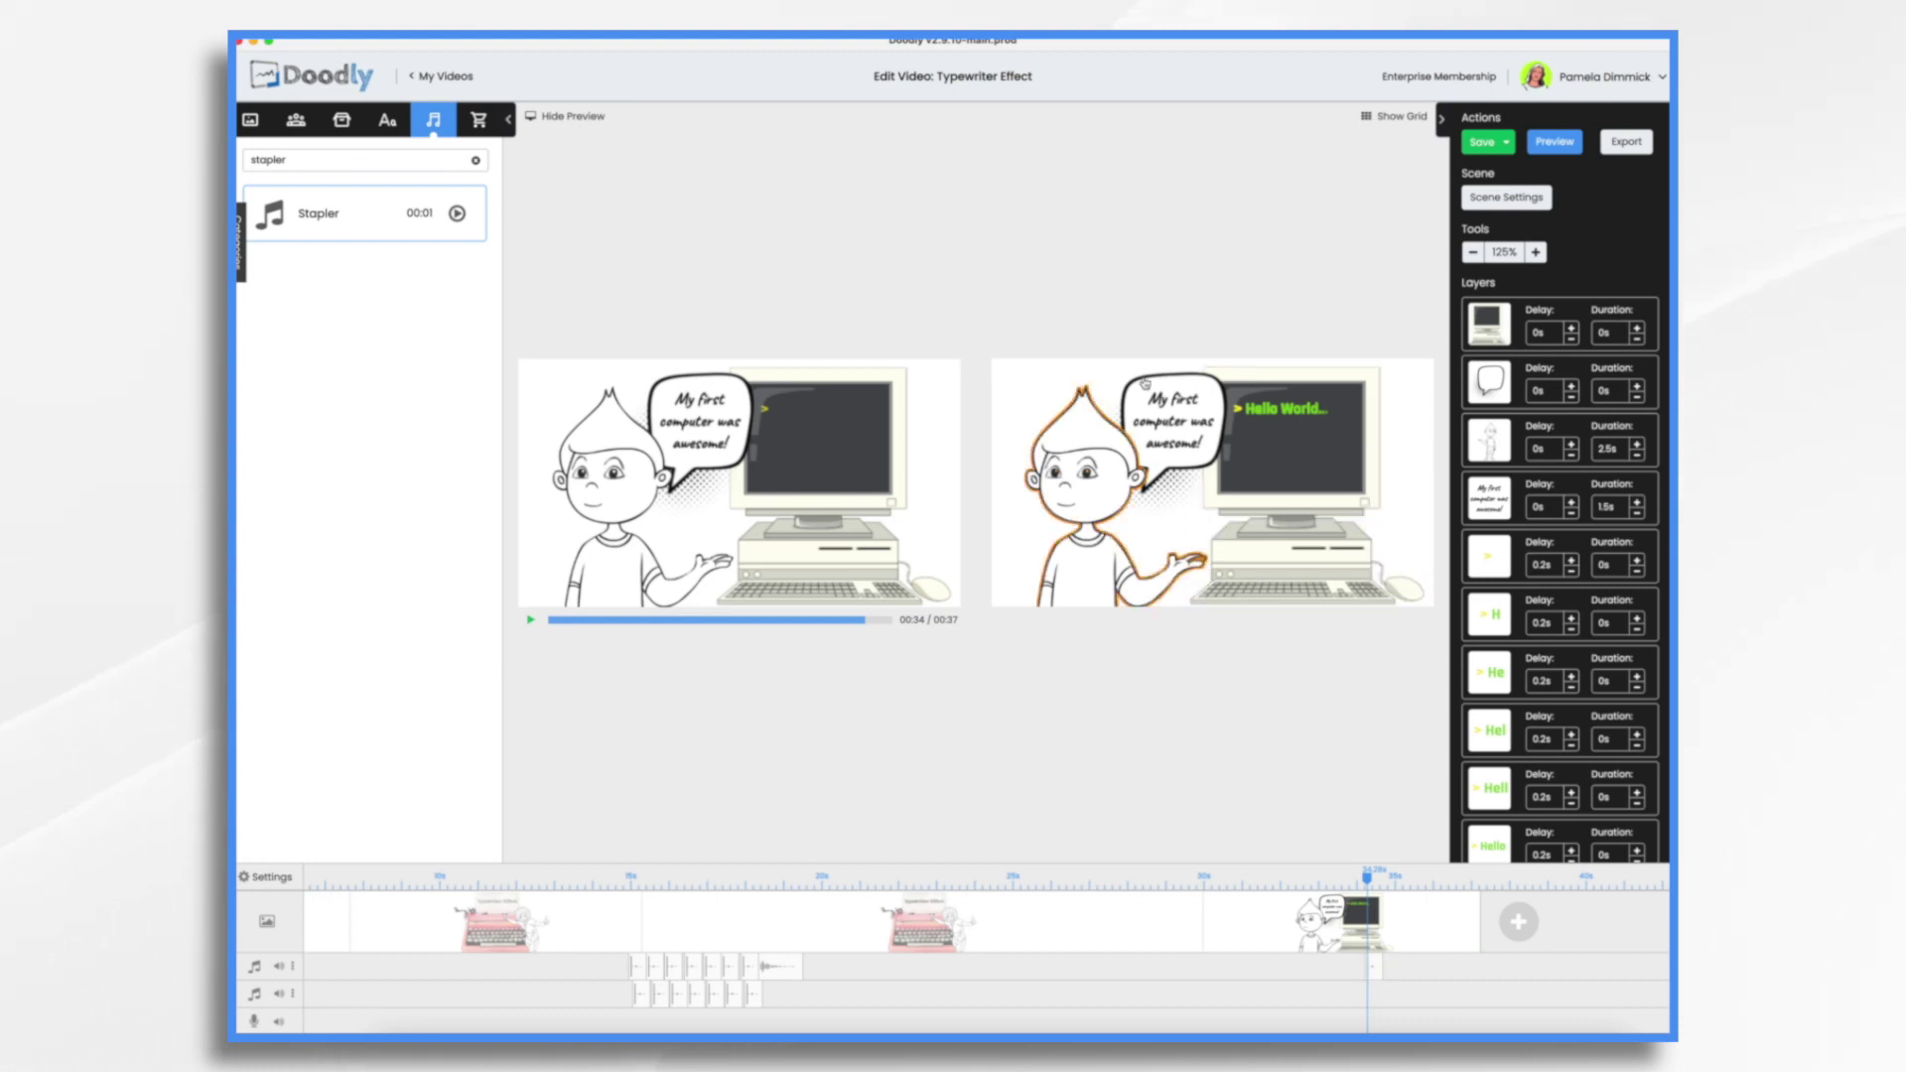
{"action": "left_click_drag", "start_coordinate": [403, 213], "coordinate": [1421, 976]}
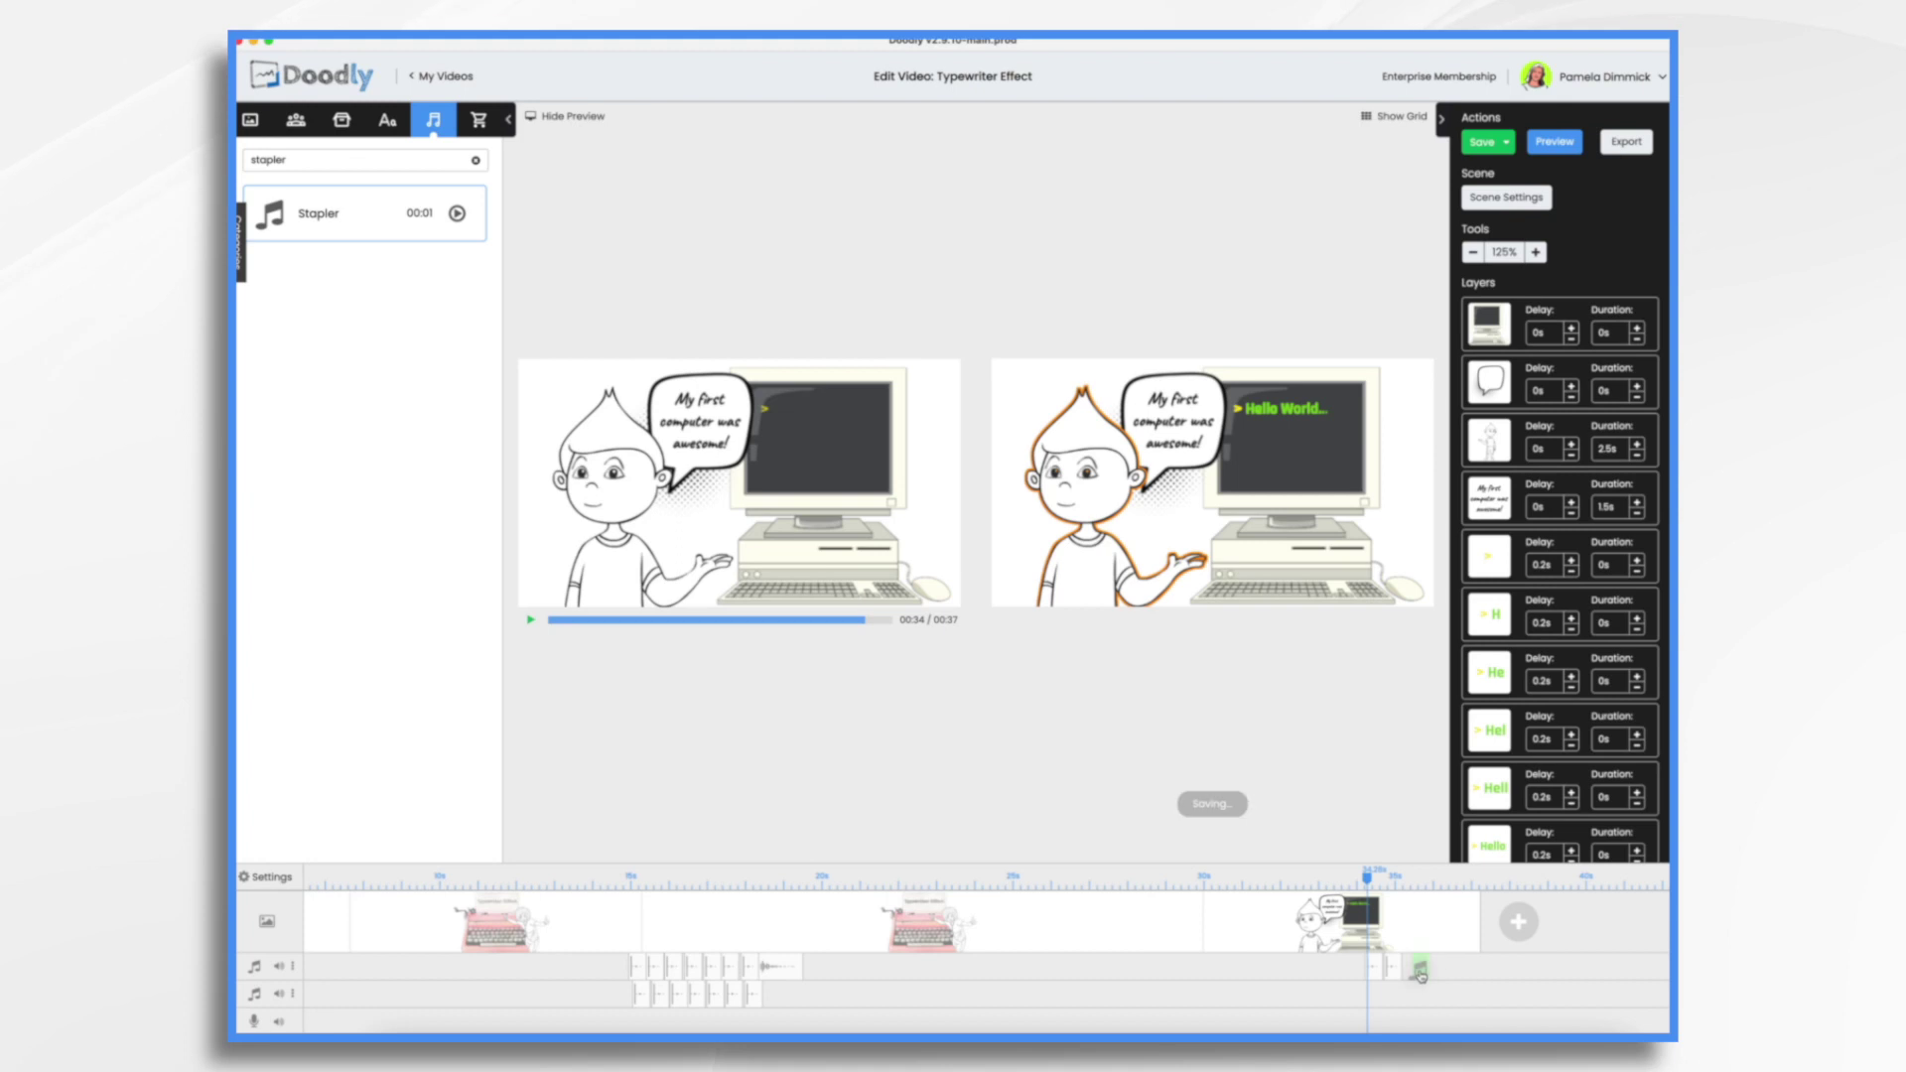
{"action": "left_click_drag", "start_coordinate": [348, 214], "coordinate": [1437, 959]}
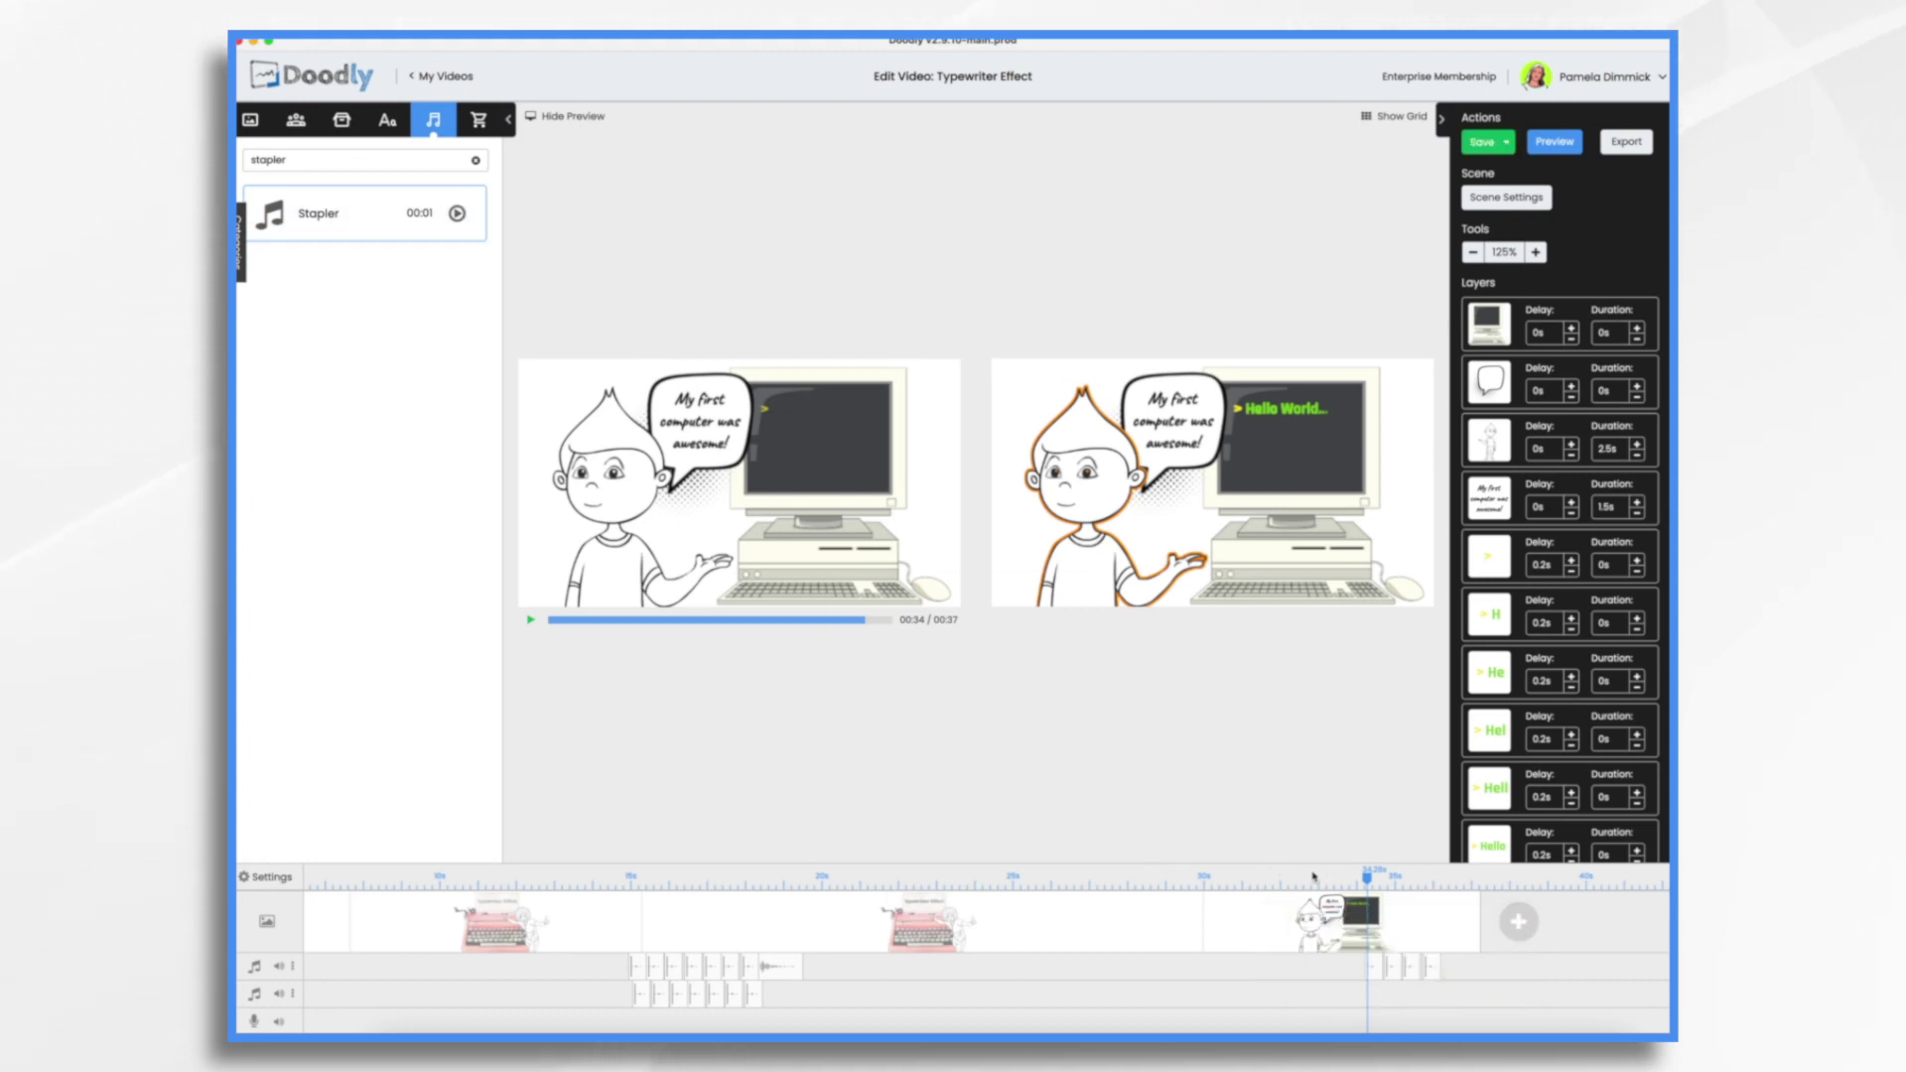
Preview from 32 seconds, then add two more Stapler clips, one on the lower audio track
{"action": "left_click", "coordinate": [1312, 875]}
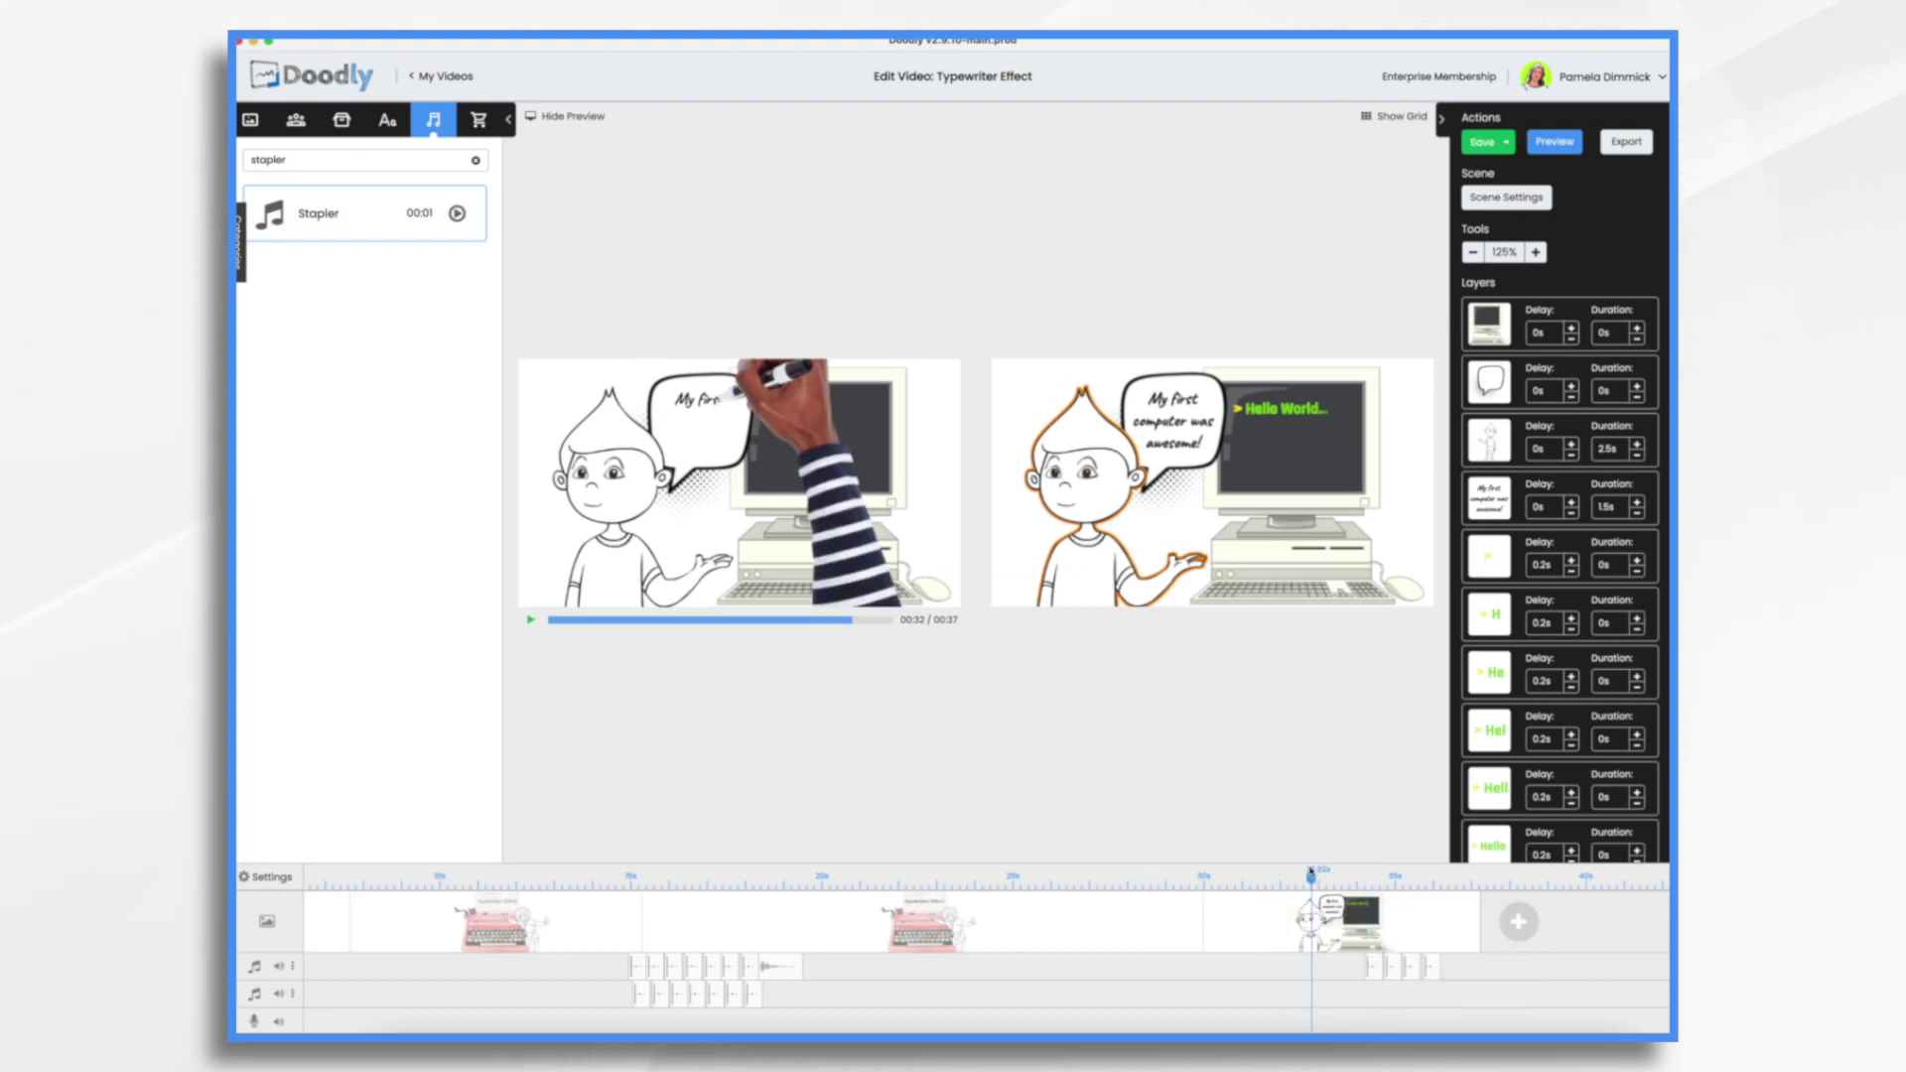
{"action": "left_click", "coordinate": [533, 621]}
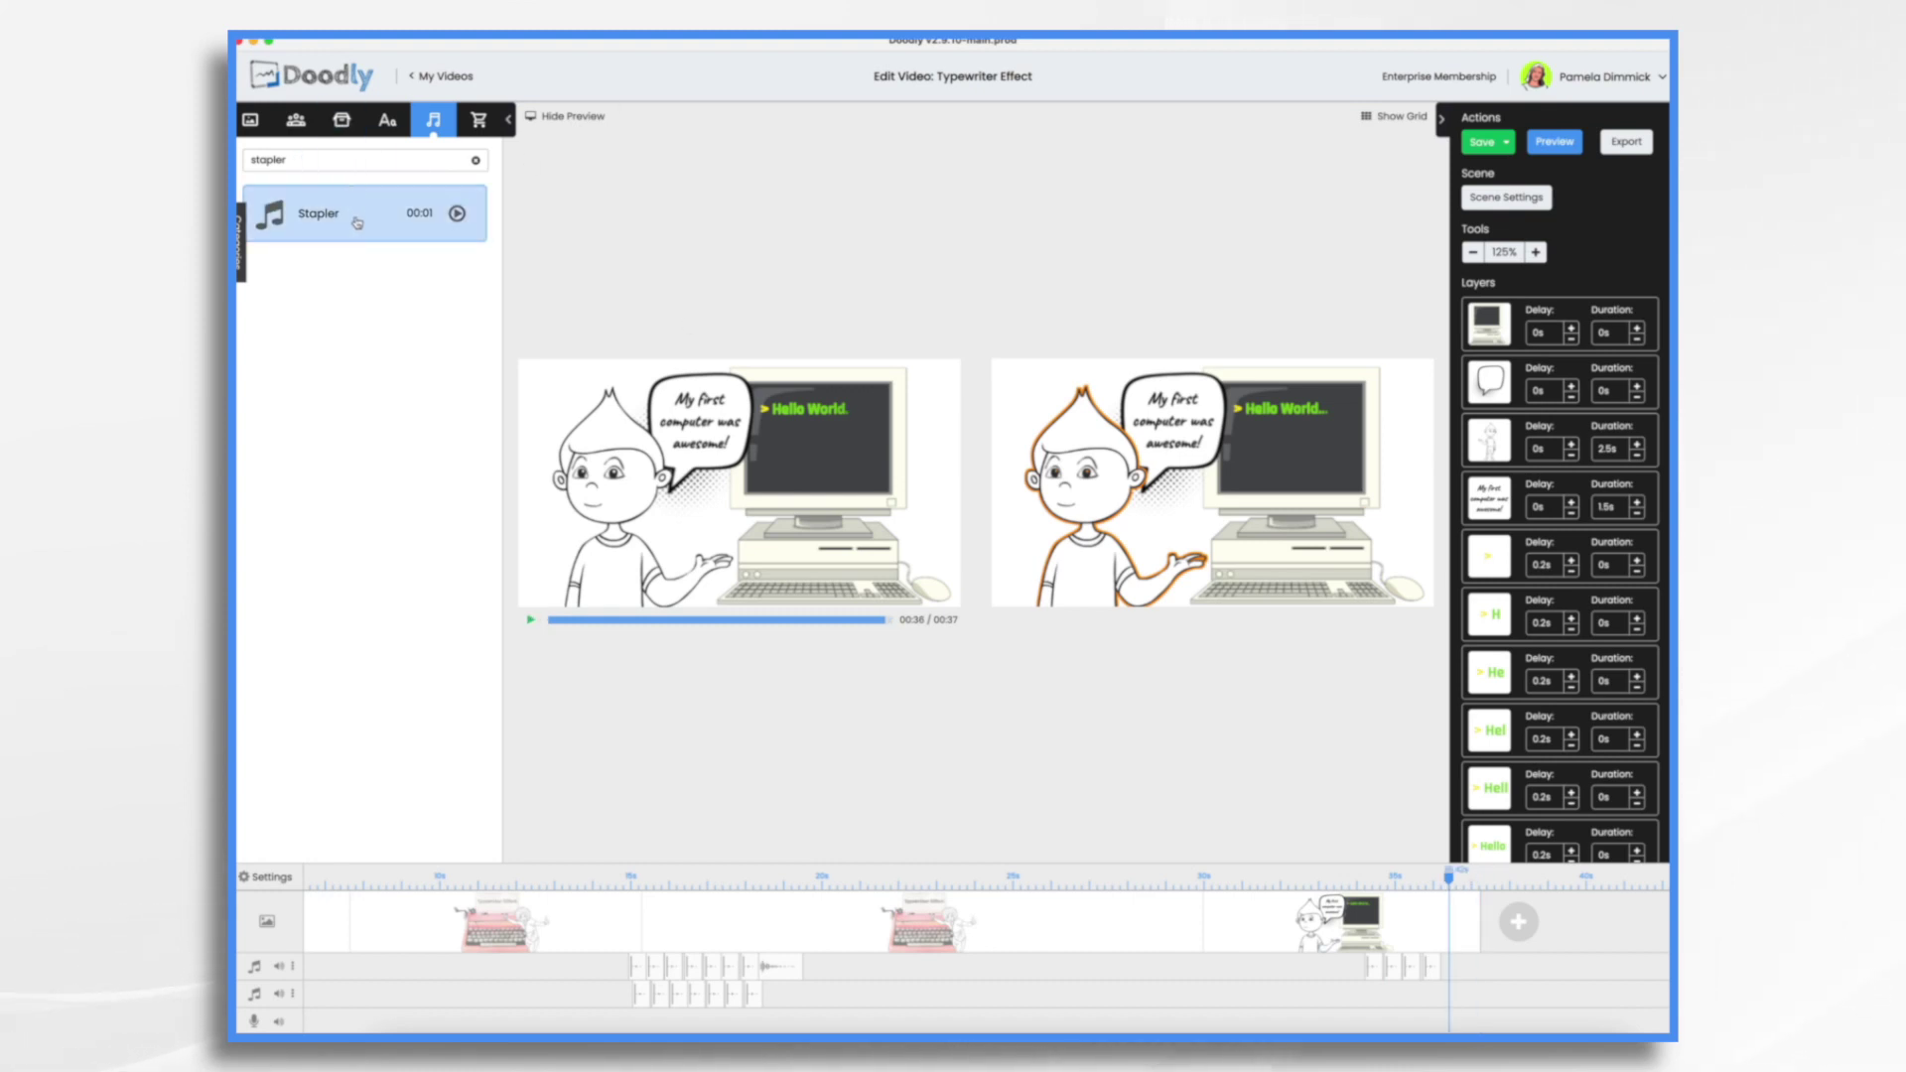
{"action": "left_click_drag", "start_coordinate": [357, 223], "coordinate": [1380, 994]}
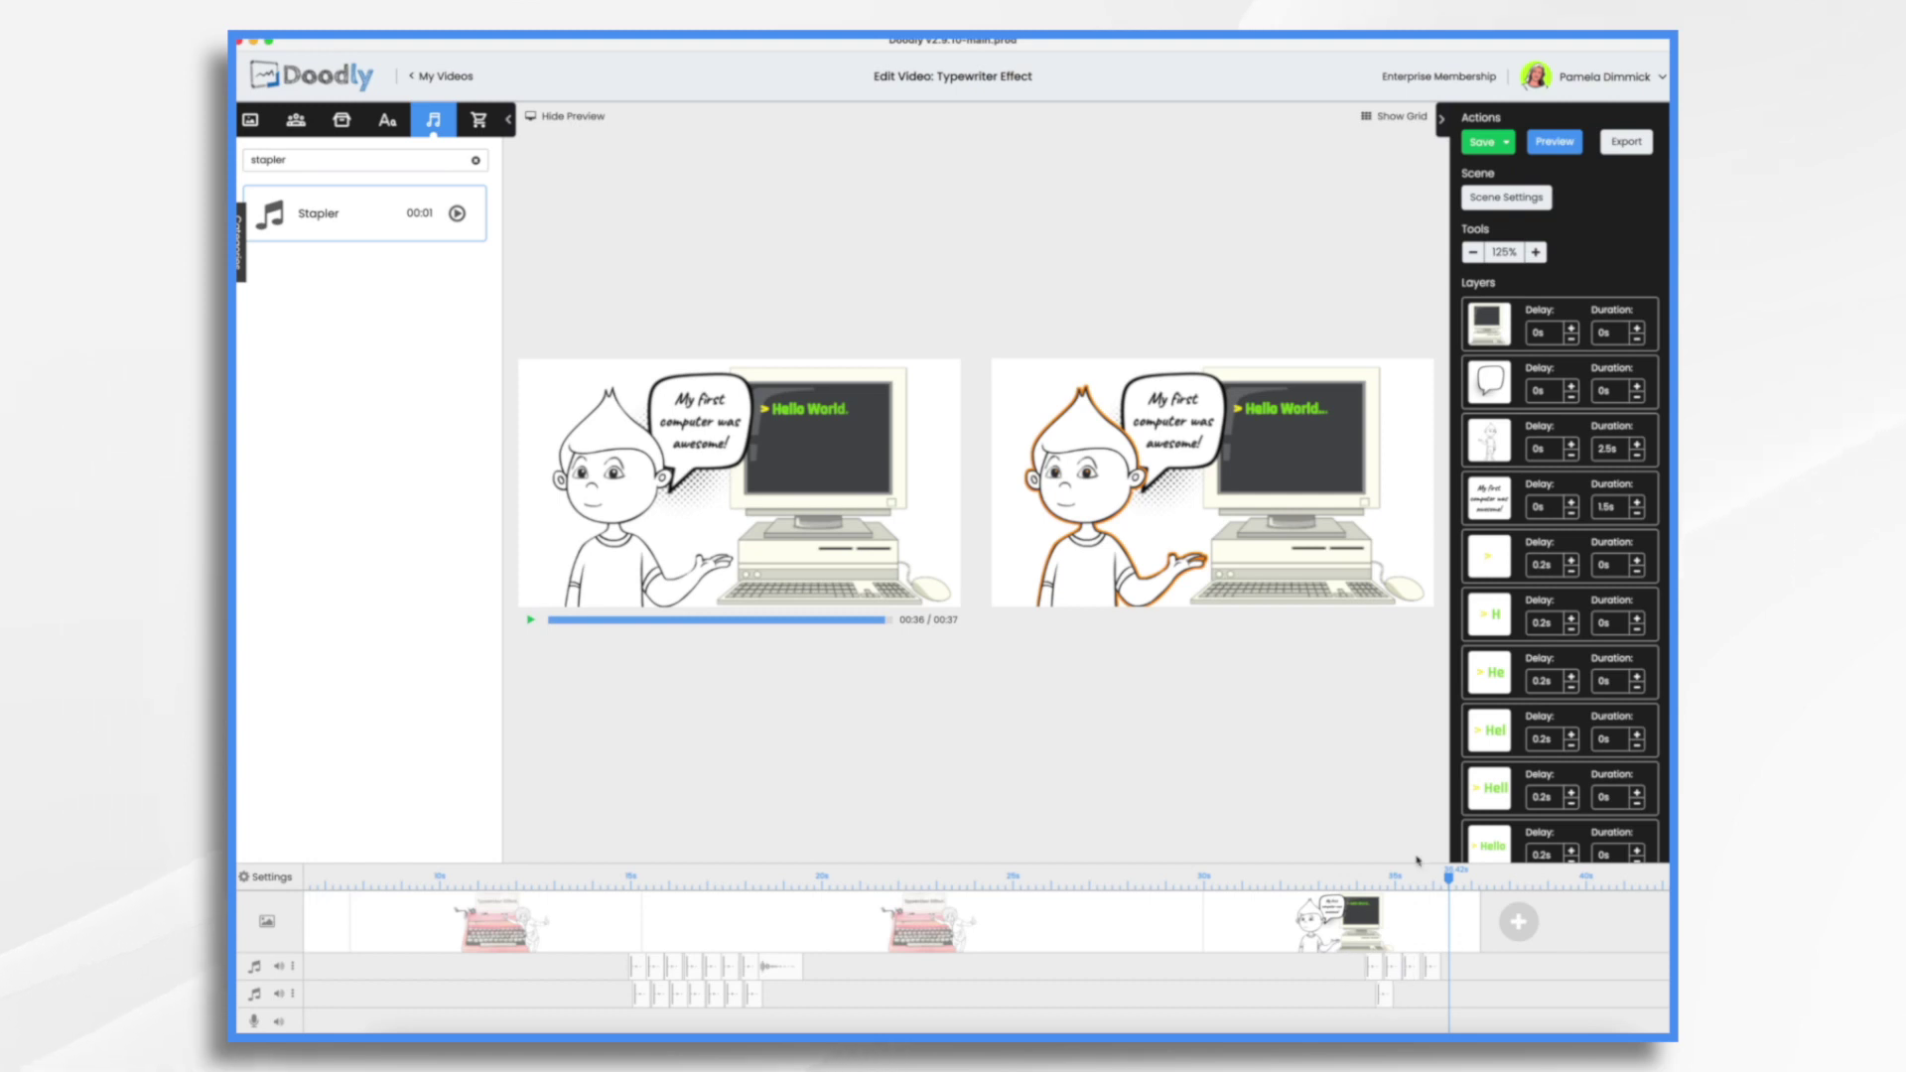
{"action": "left_click_drag", "start_coordinate": [411, 227], "coordinate": [1425, 1019]}
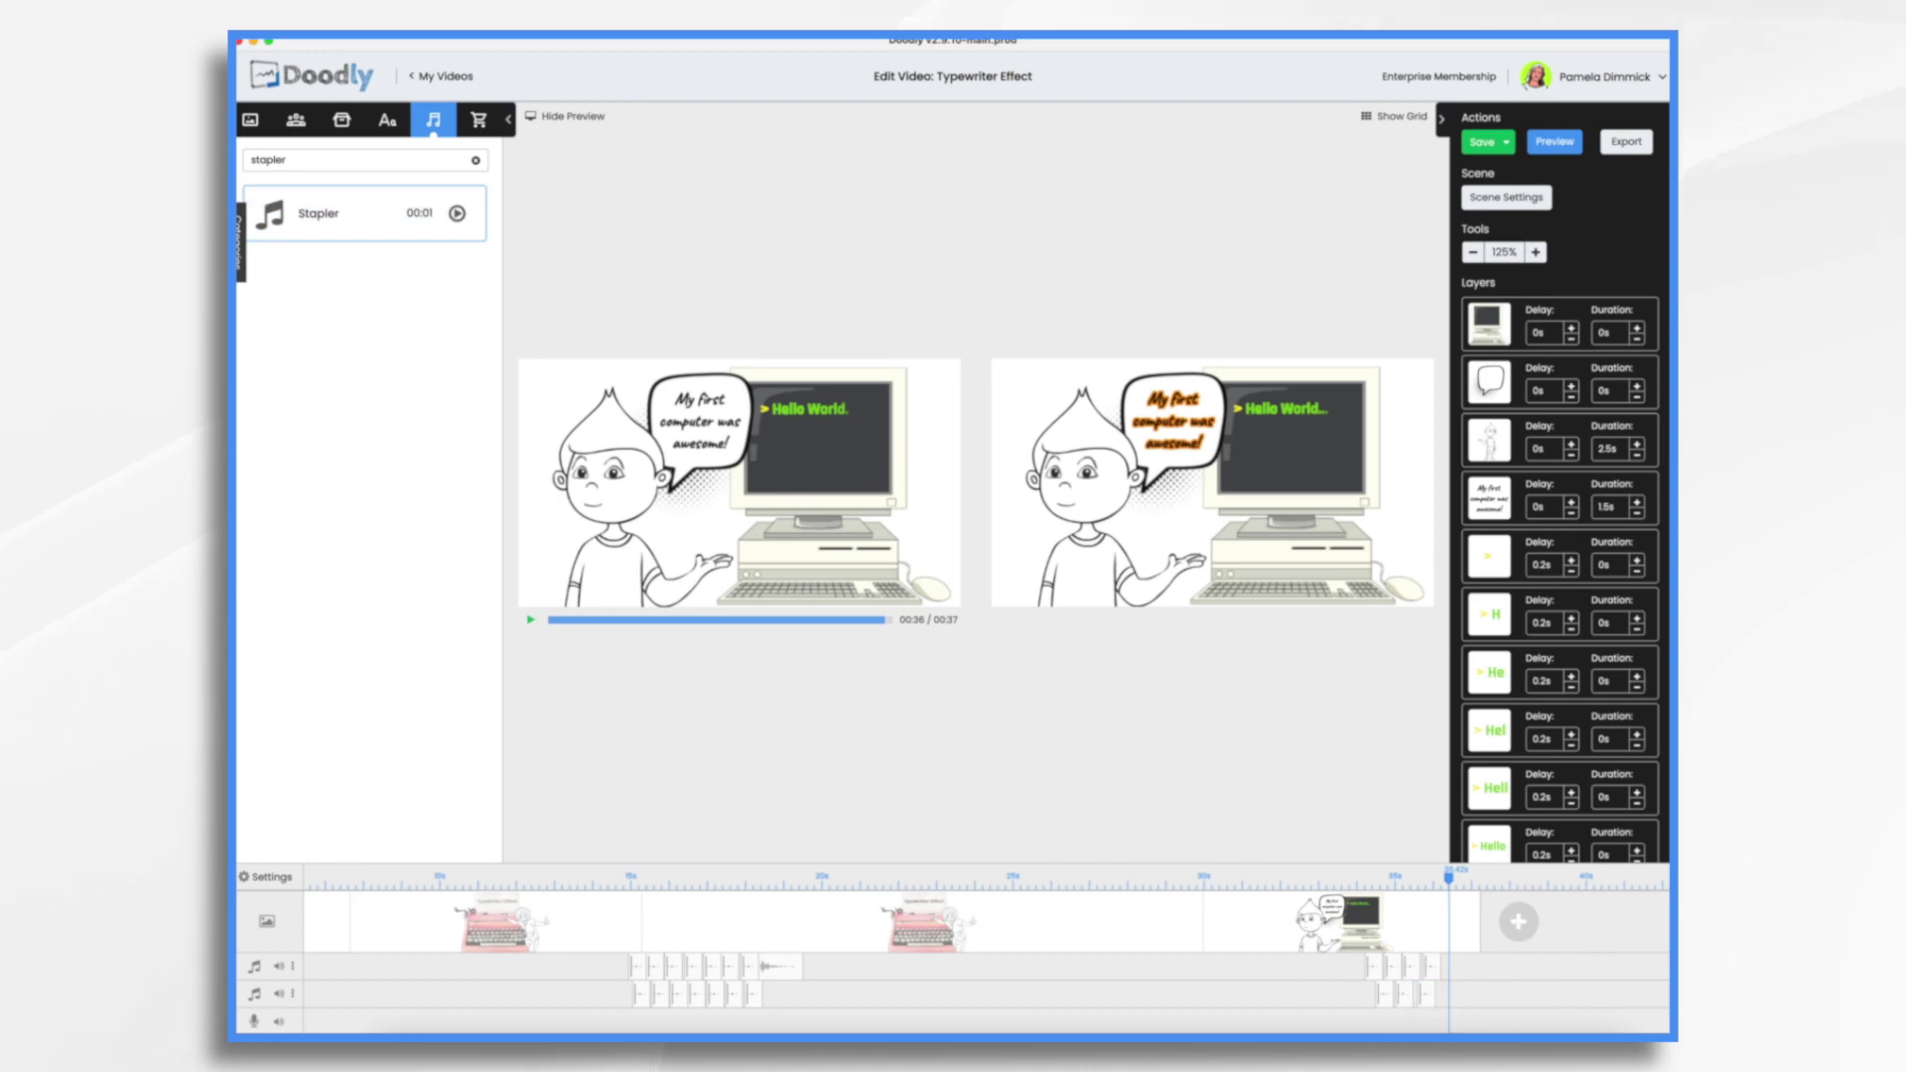
Place another Stapler clip on the bottom audio track and play the preview
{"action": "left_click", "coordinate": [294, 967]}
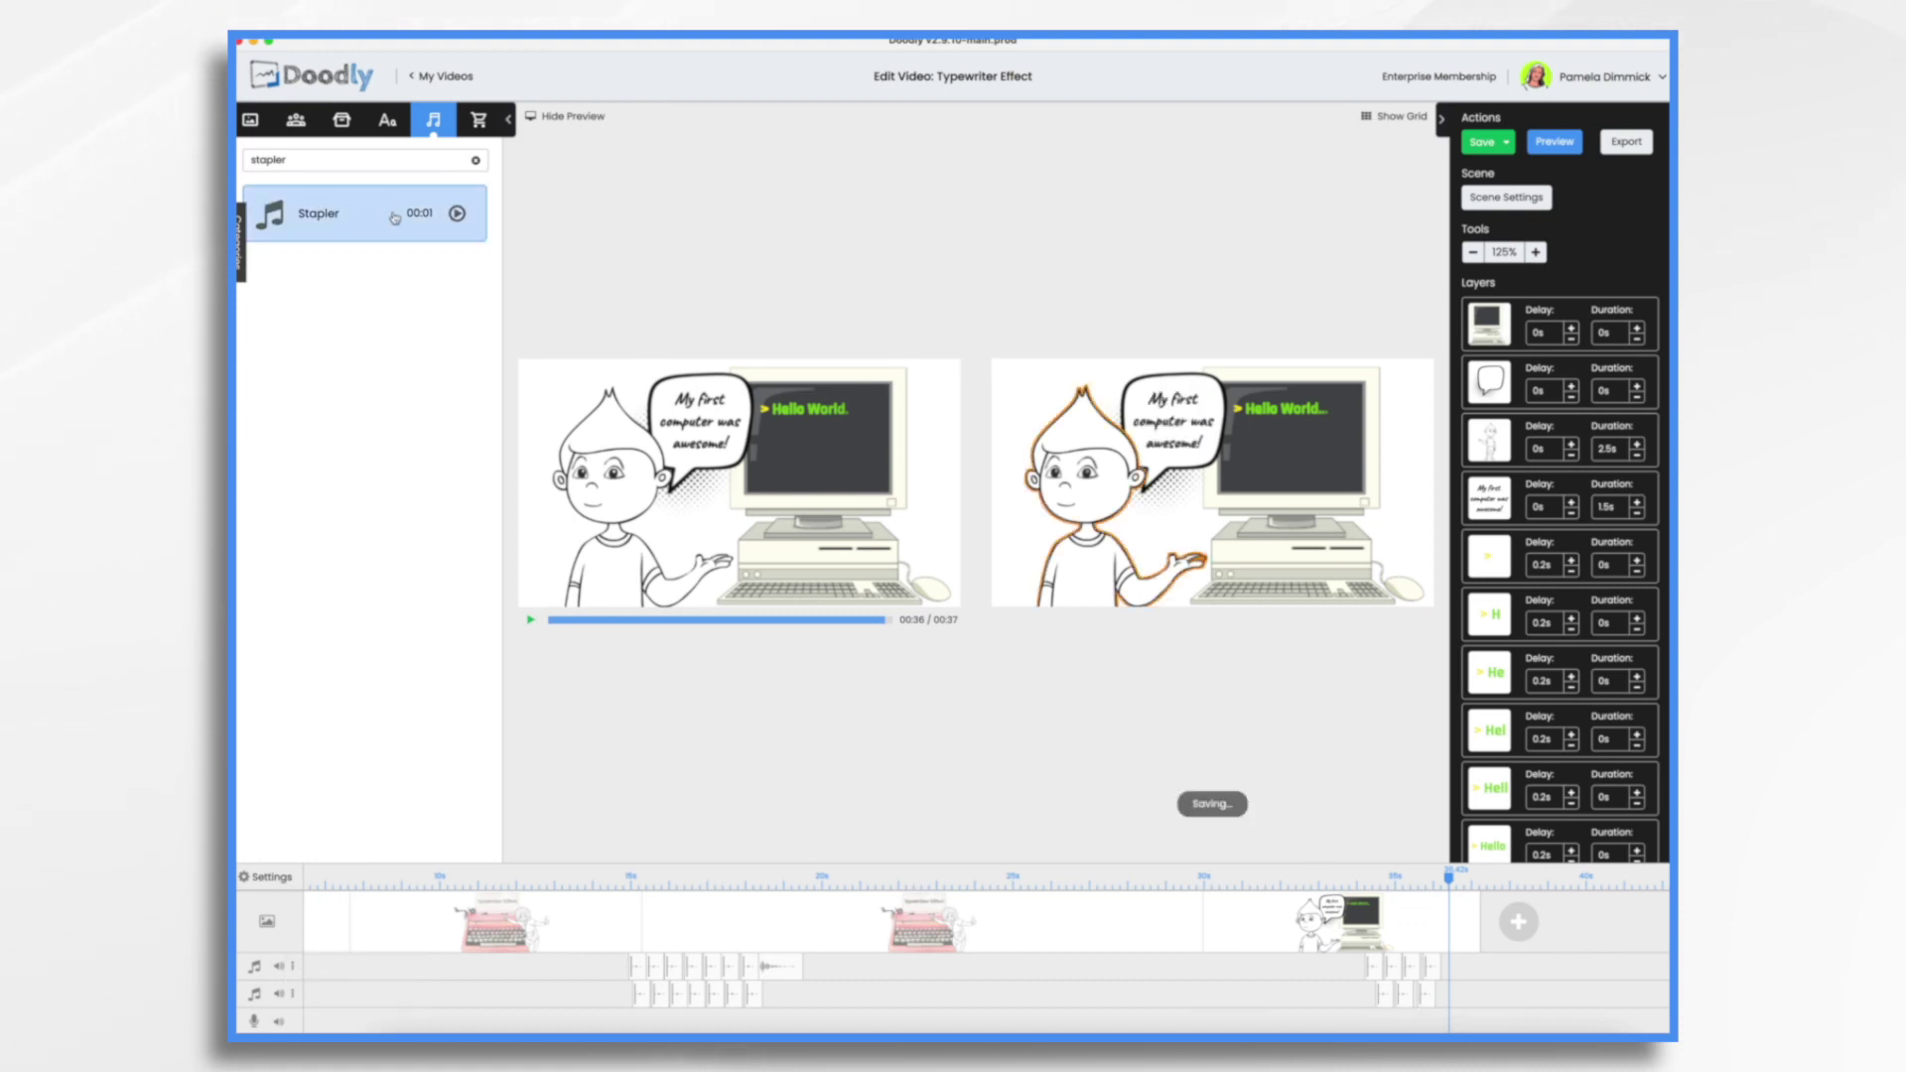
{"action": "mouse_move", "coordinate": [318, 214]}
{"action": "left_mouse_down"}
{"action": "mouse_move", "coordinate": [1403, 1009]}
{"action": "mouse_move", "coordinate": [1457, 1000]}
{"action": "left_mouse_up"}
{"action": "left_click", "coordinate": [531, 619]}
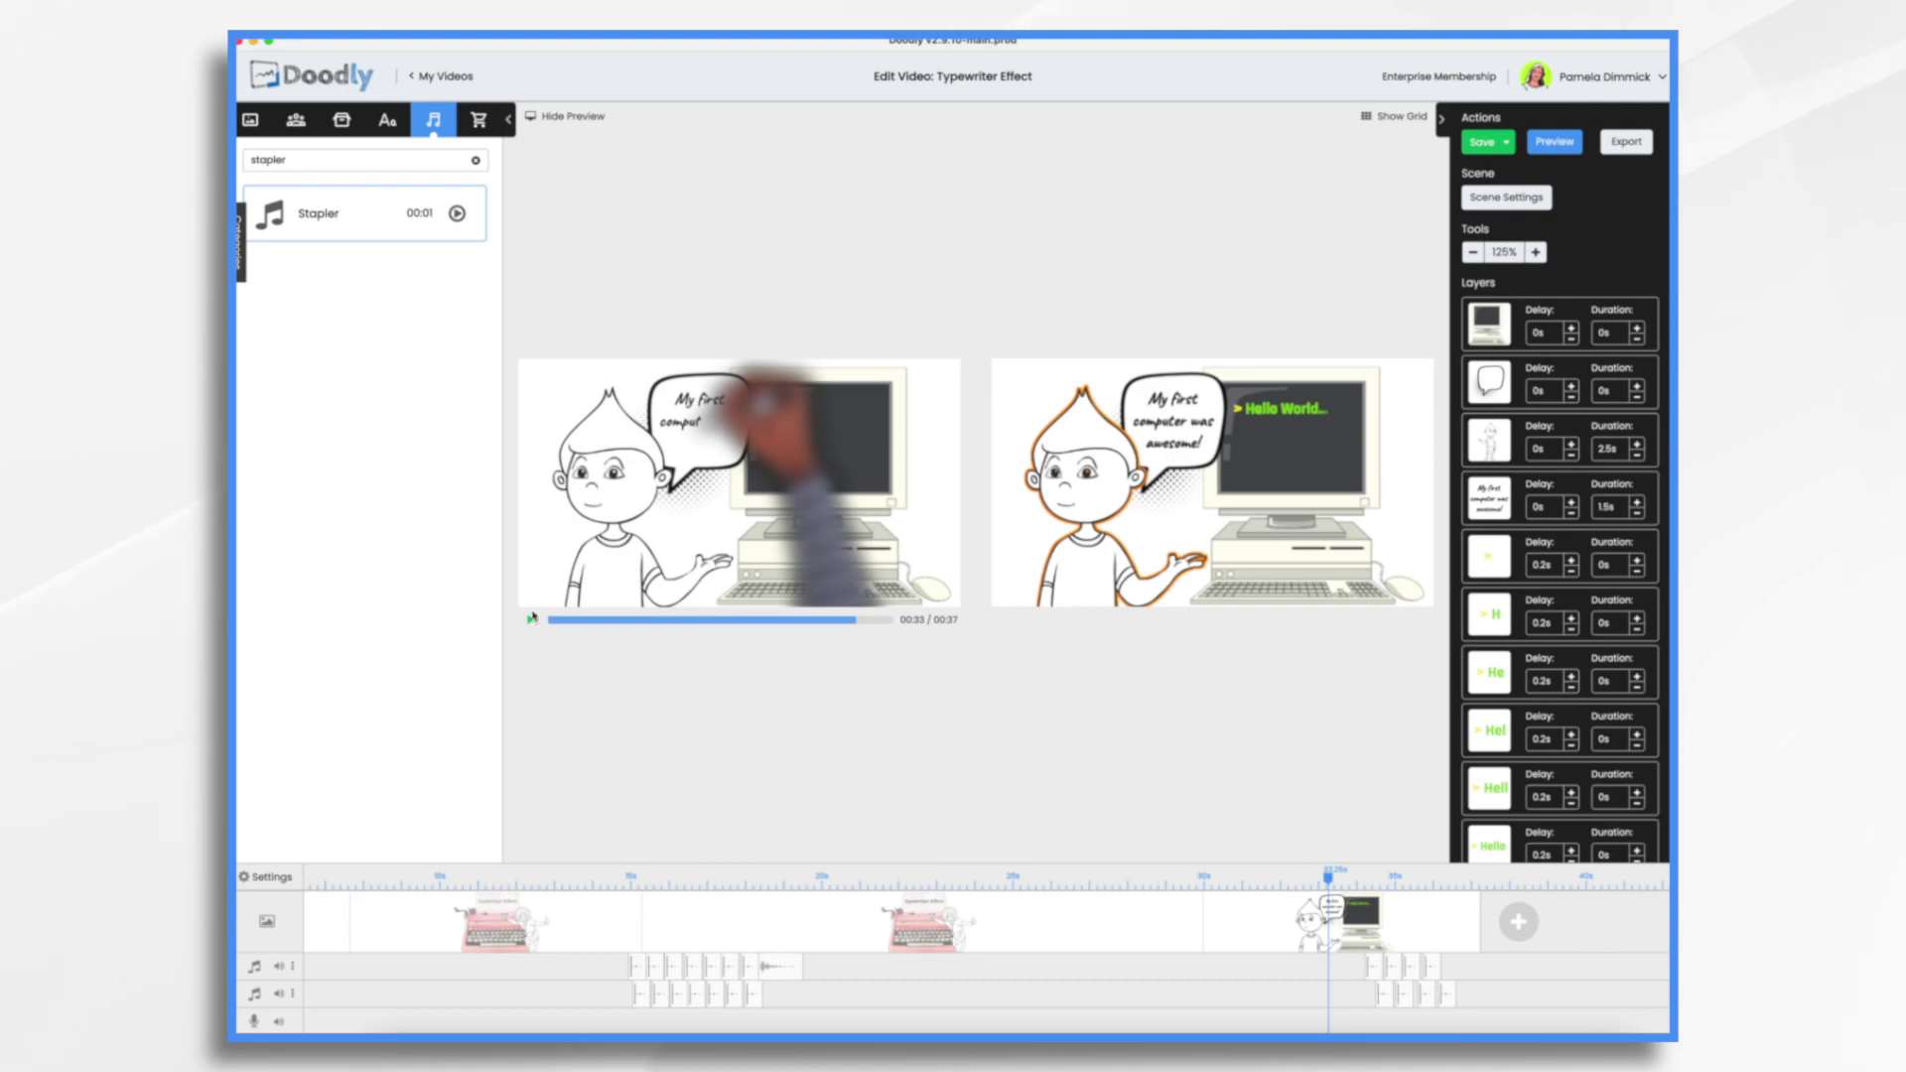